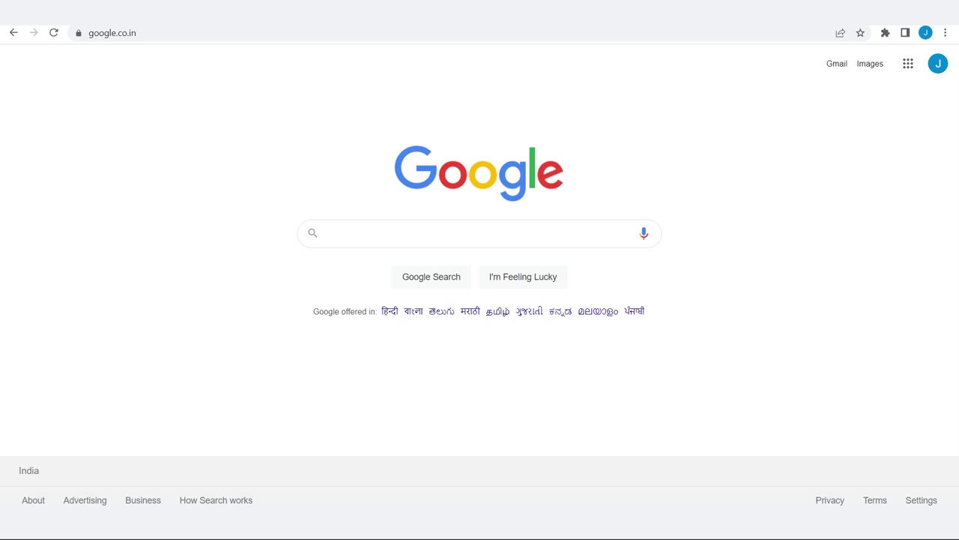
# Search Google for eiger.io and open the Markforged Login result to reach the workspace library.
pyautogui.write('ei')
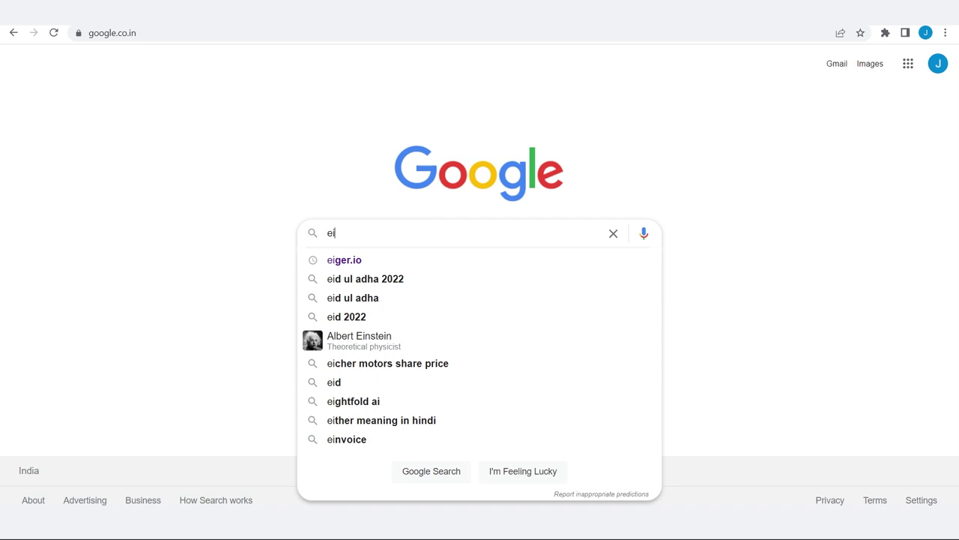
pyautogui.press('Down')
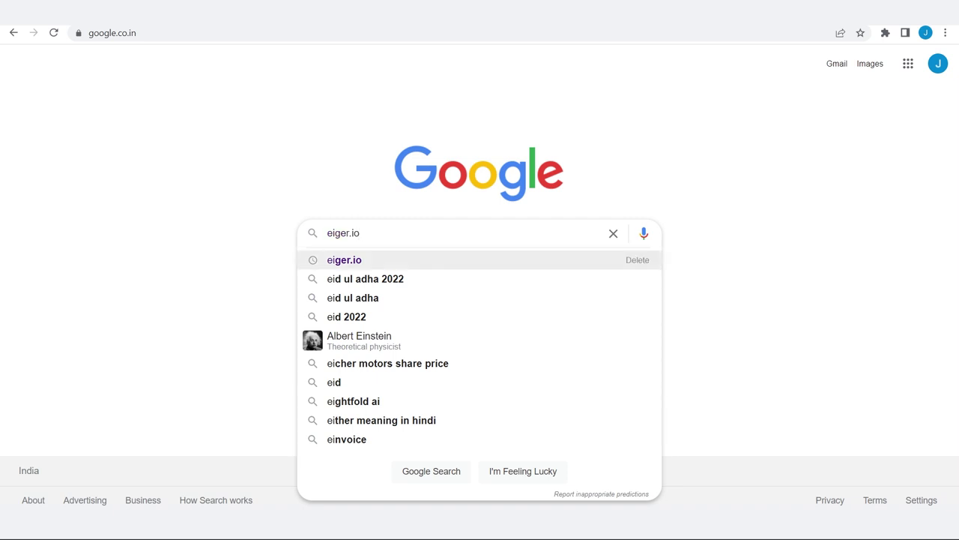
pyautogui.press('Return')
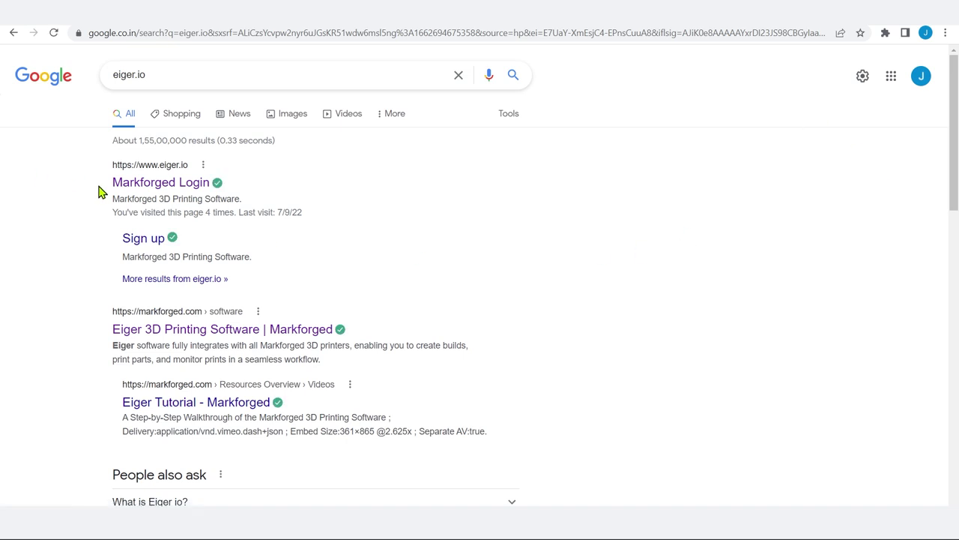
pyautogui.click(177, 187)
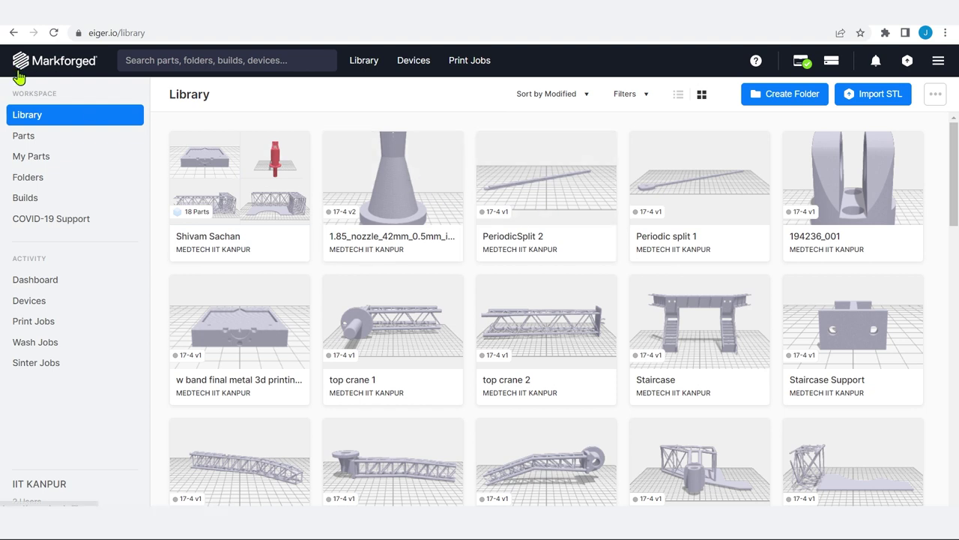
pyautogui.click(141, 60)
# Browse the workspace's Parts list and look through the first page of My Parts.
pyautogui.click(24, 137)
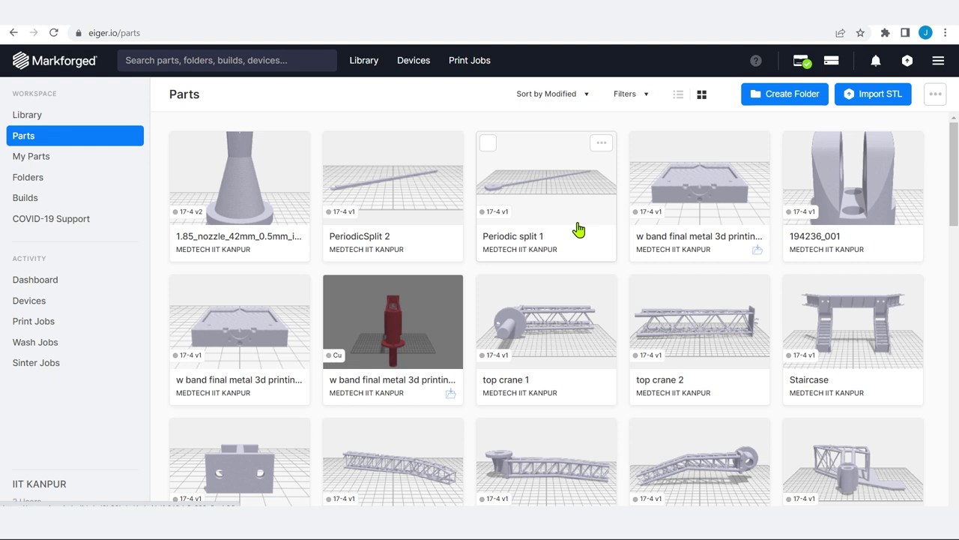
pyautogui.click(37, 156)
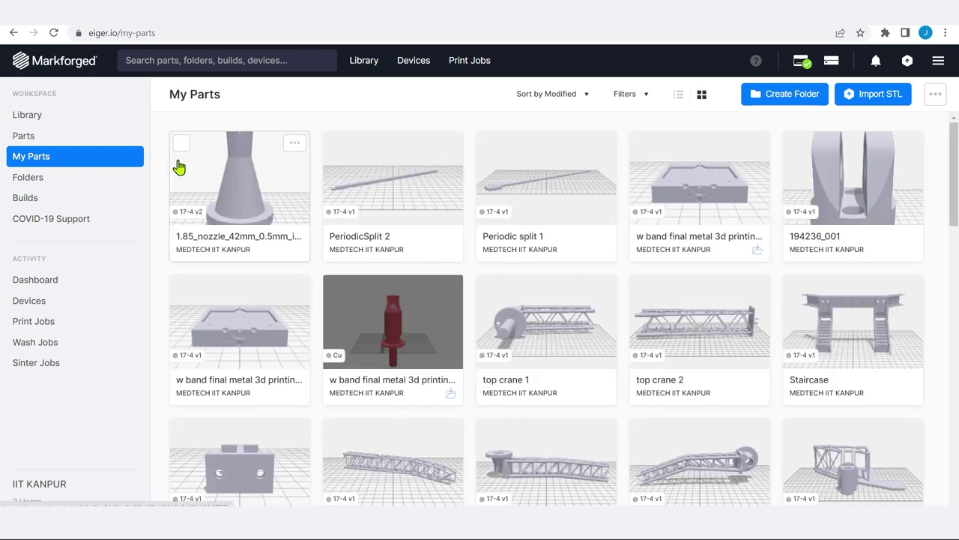
pyautogui.scroll(-10, 232, 266)
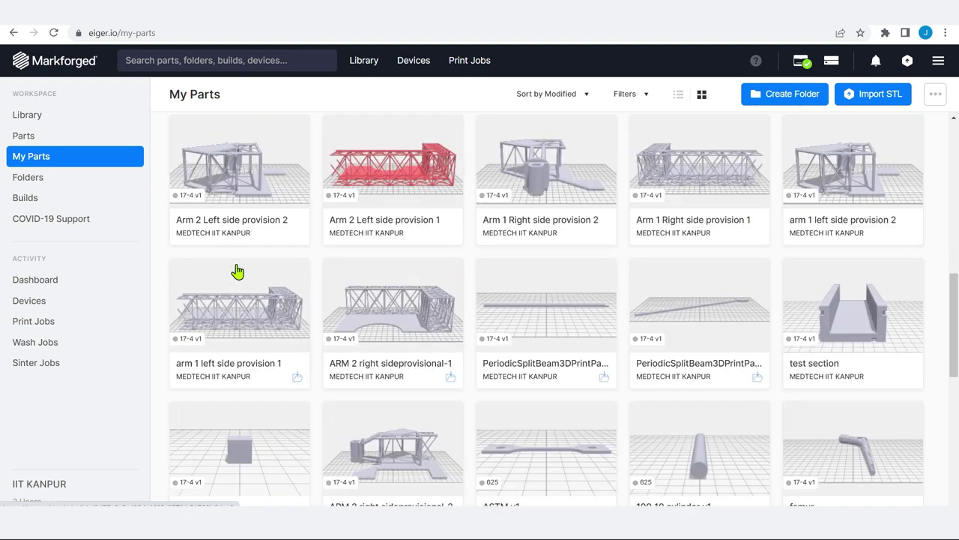
pyautogui.scroll(-5, 237, 271)
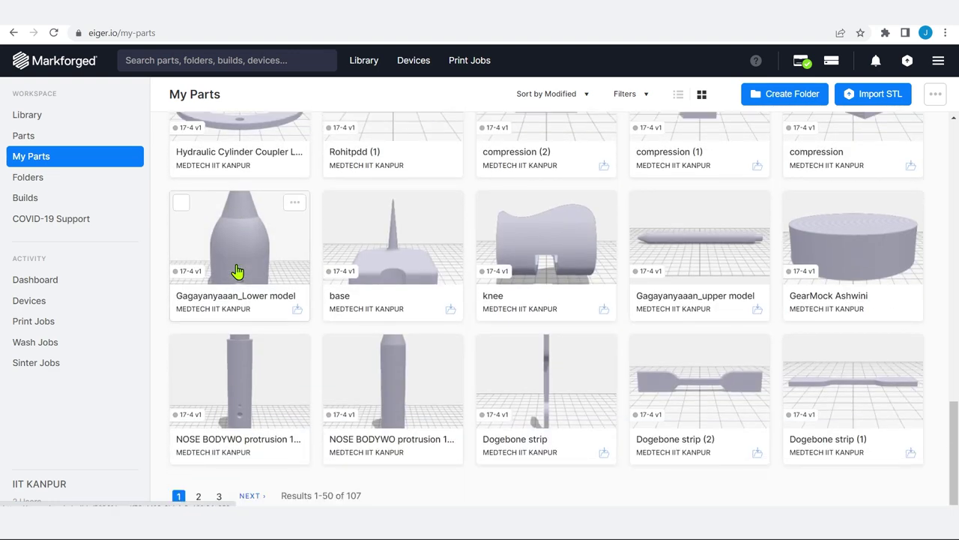
pyautogui.scroll(15, 306, 266)
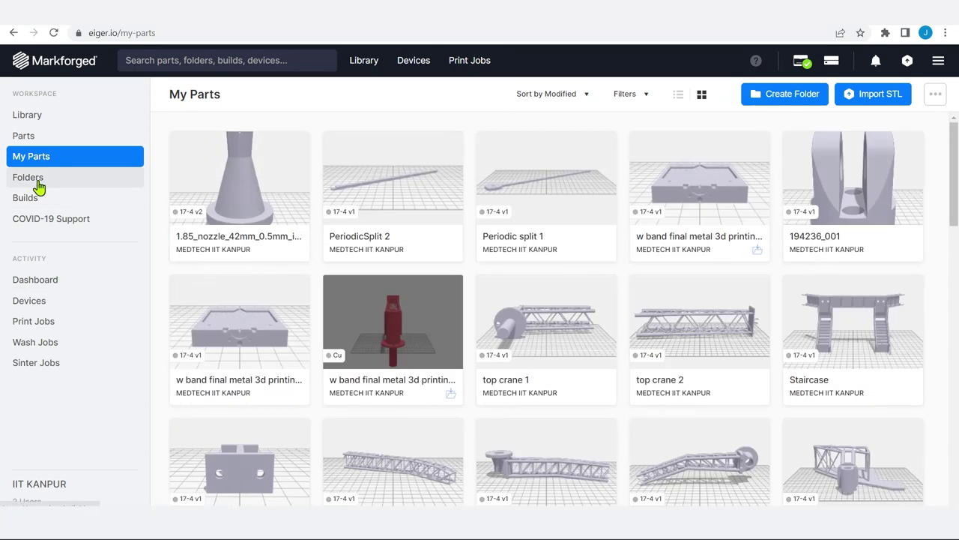
# View the Folders and Builds lists and open the first copper build of "w band final metal 3d printing.stl file".
pyautogui.click(39, 186)
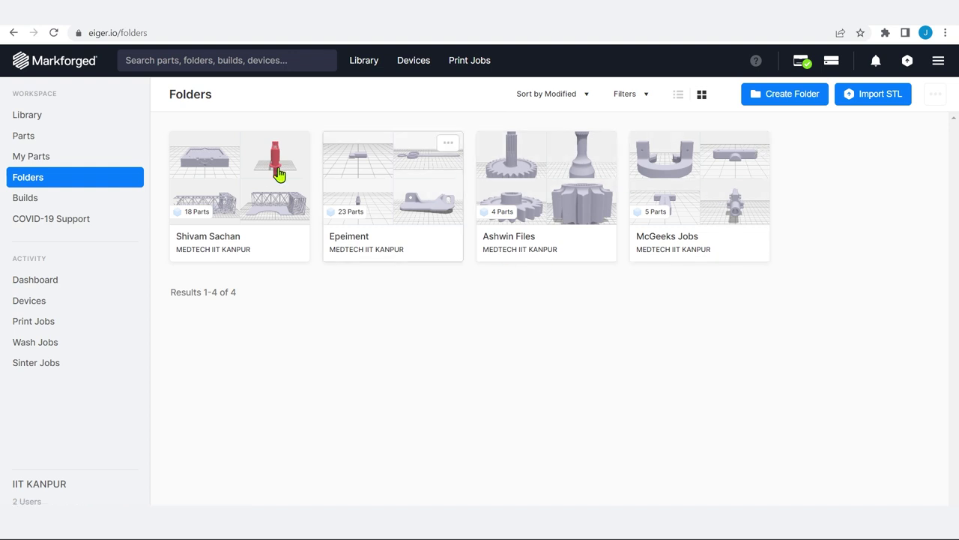
pyautogui.click(17, 202)
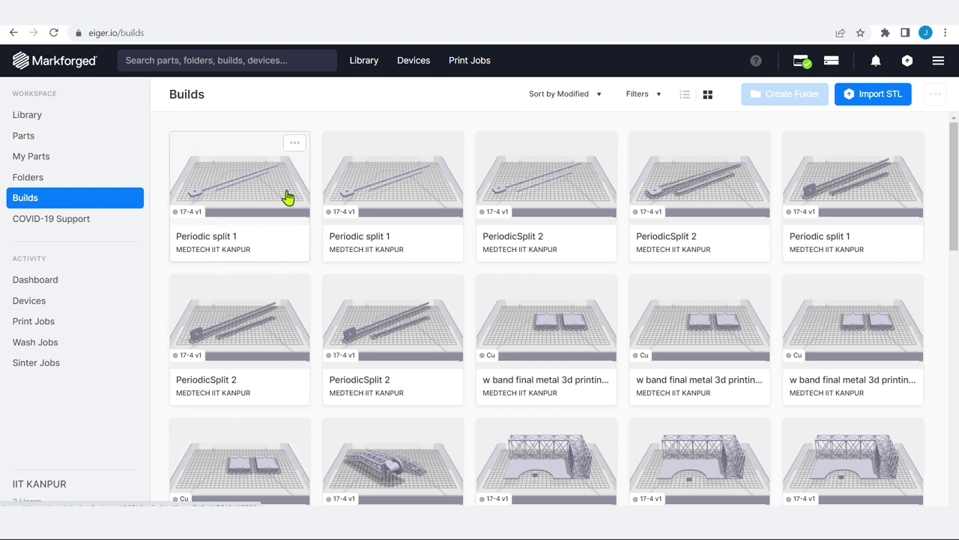
pyautogui.click(525, 323)
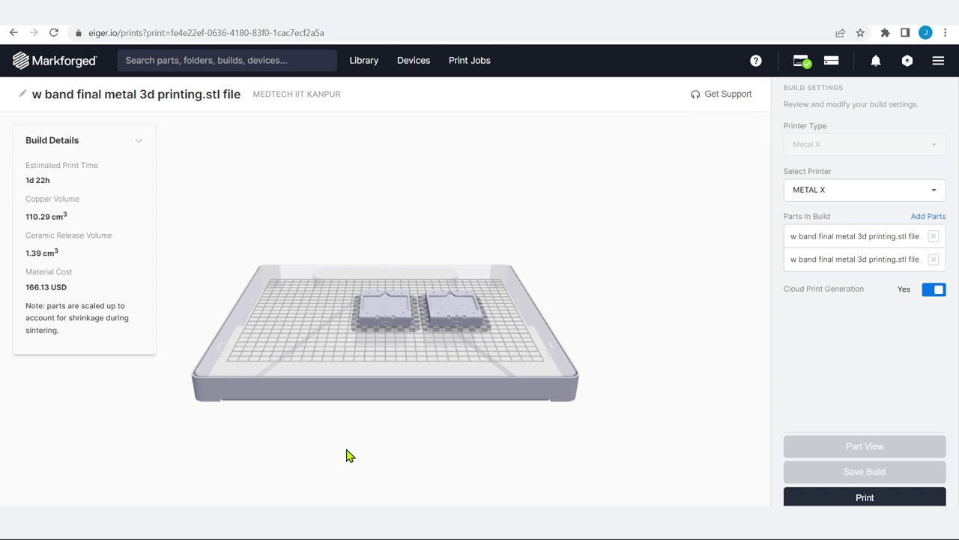
# Reposition the first part on the build plate to about X 249, Y 129.3.
pyautogui.scroll(5, 380, 355)
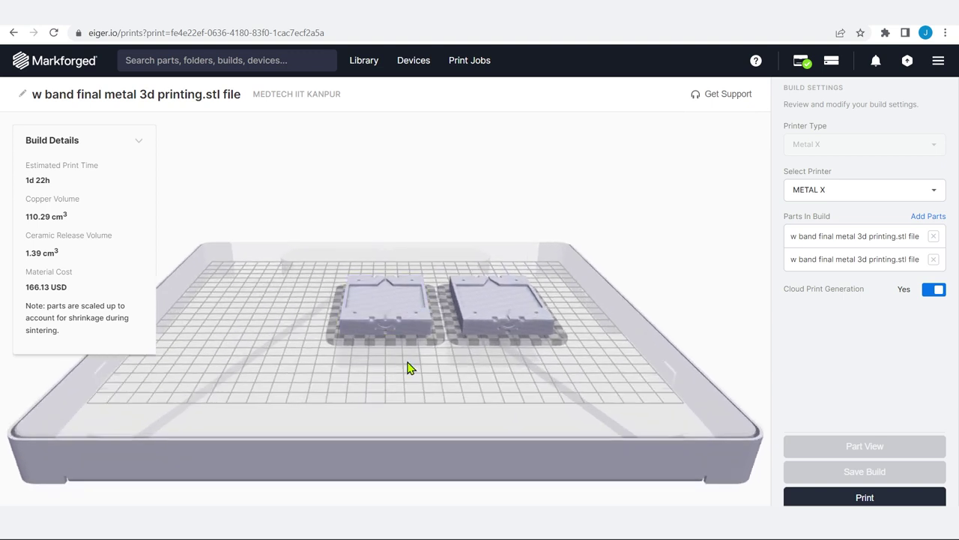
pyautogui.moveTo(402, 402); pyautogui.dragTo(285, 317)
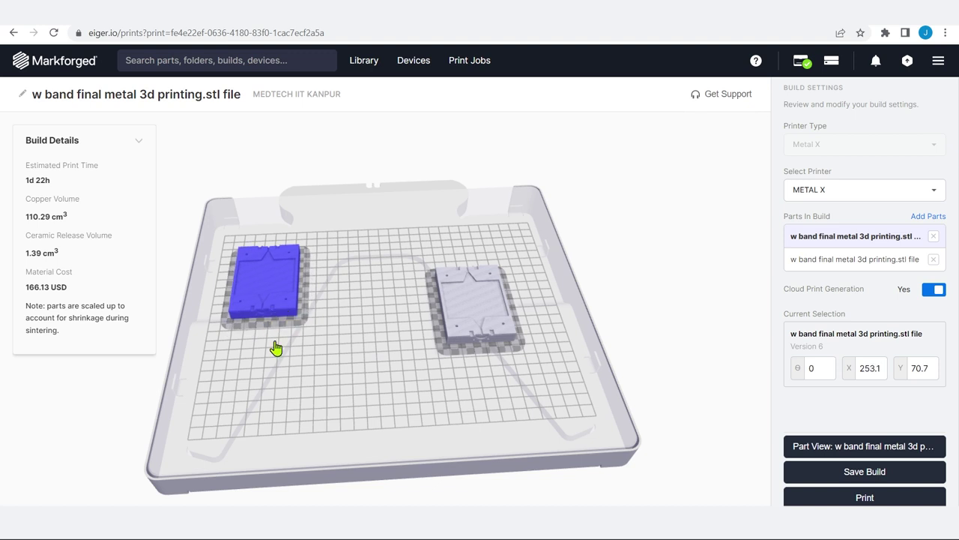
pyautogui.click(295, 403)
pyautogui.moveTo(295, 402); pyautogui.dragTo(296, 340)
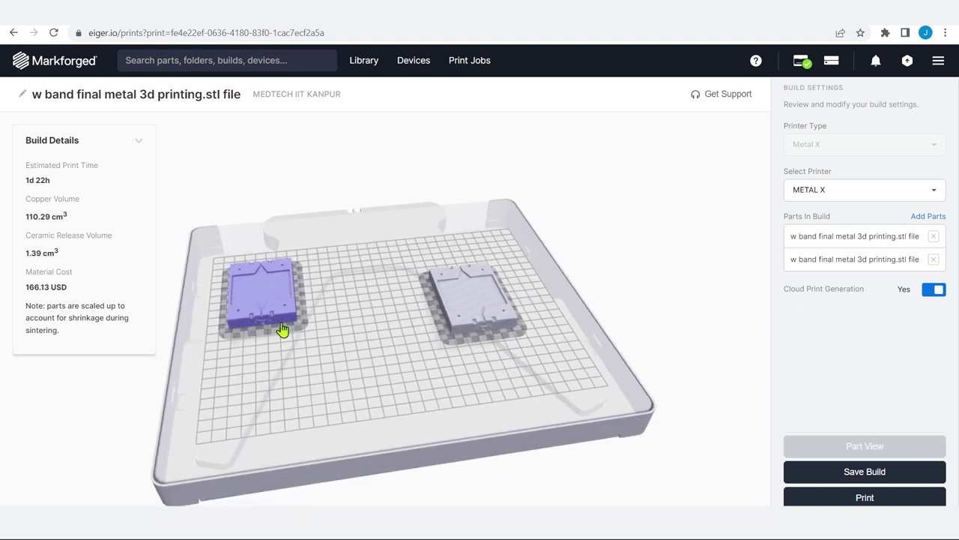
pyautogui.moveTo(278, 306); pyautogui.dragTo(286, 361)
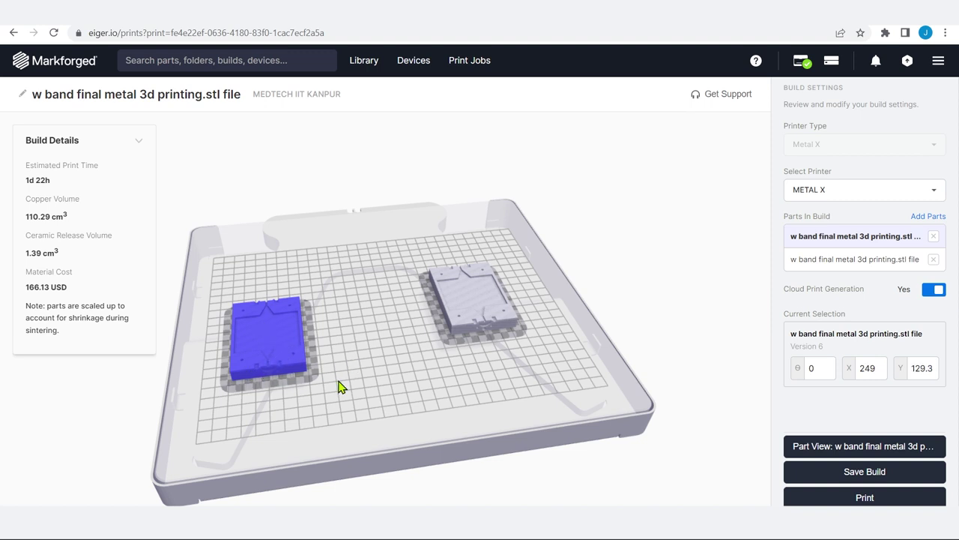
# Shift the second part in the build closer to the first, to about X 108.2, Y 113.6.
pyautogui.moveTo(300, 392); pyautogui.dragTo(229, 392)
pyautogui.click(292, 412)
pyautogui.moveTo(291, 411); pyautogui.dragTo(279, 379)
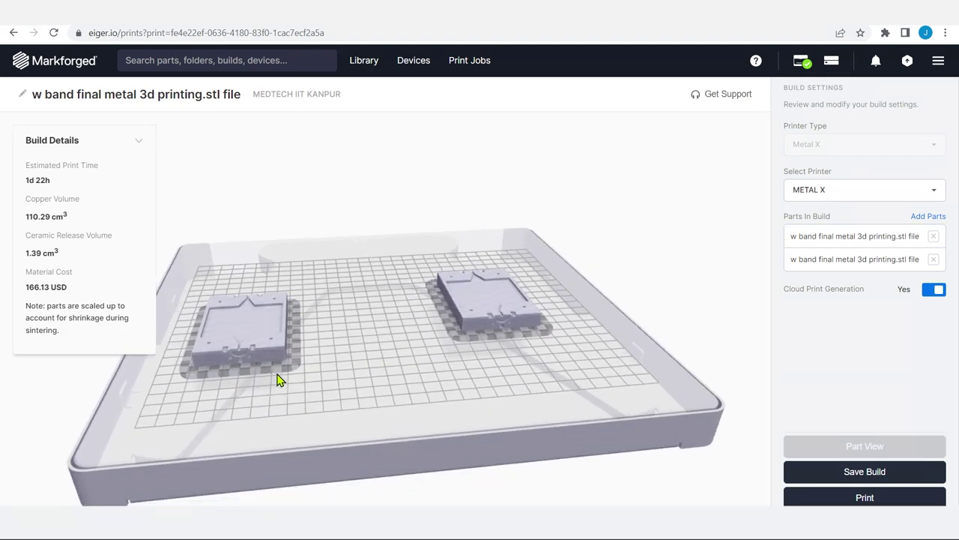
pyautogui.click(264, 347)
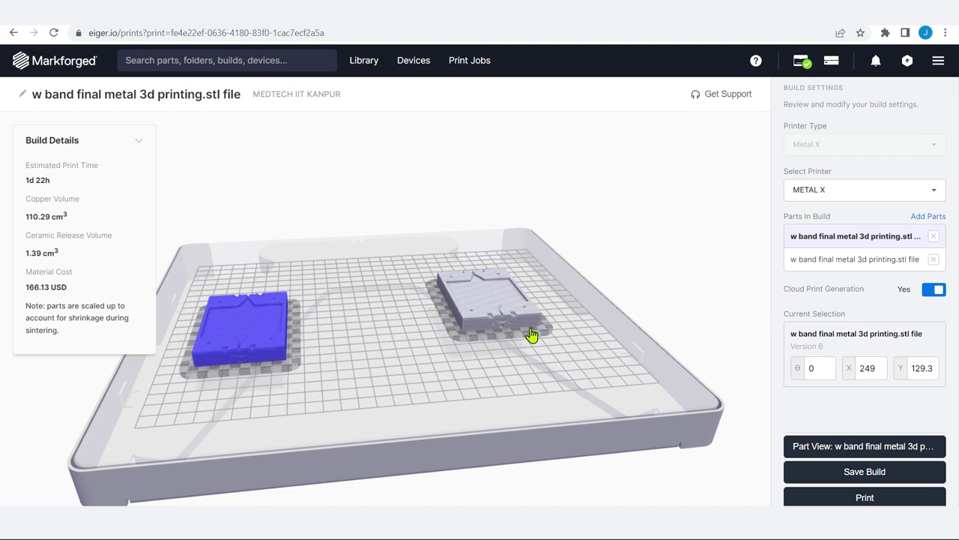
pyautogui.rightClick(493, 317)
pyautogui.click(474, 325)
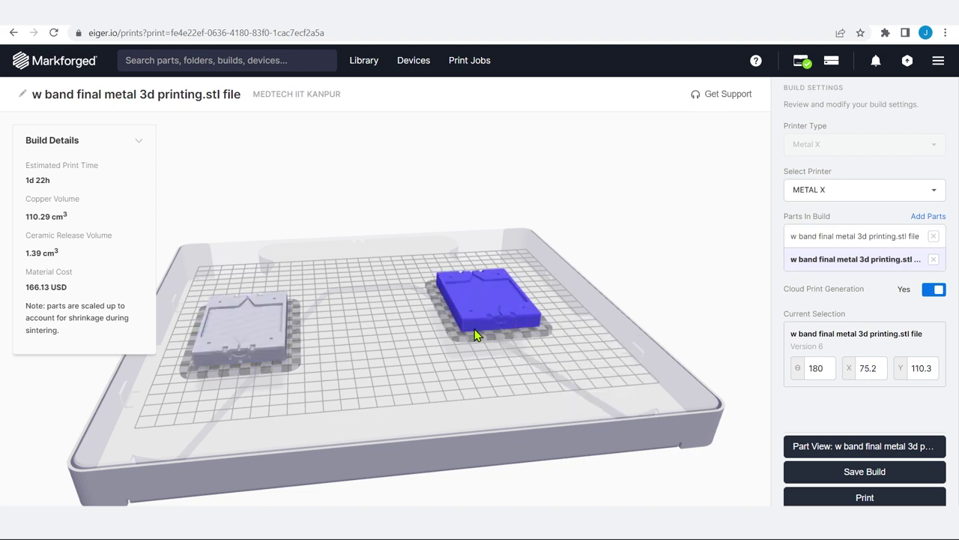
pyautogui.moveTo(474, 335); pyautogui.dragTo(431, 334)
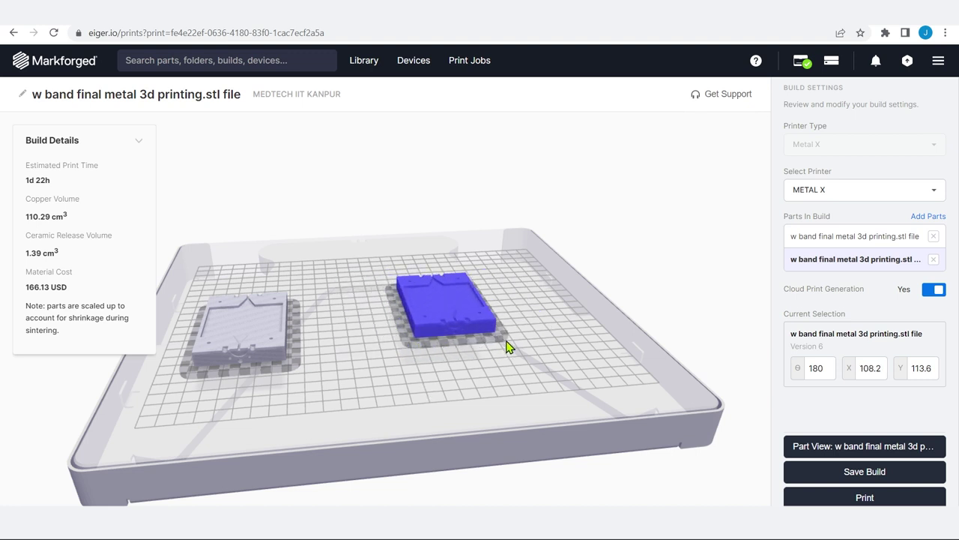
# Check the available printer choices, keep METAL X, and move the first part to about X 218.8, Y 121.4.
pyautogui.scroll(5, 439, 360)
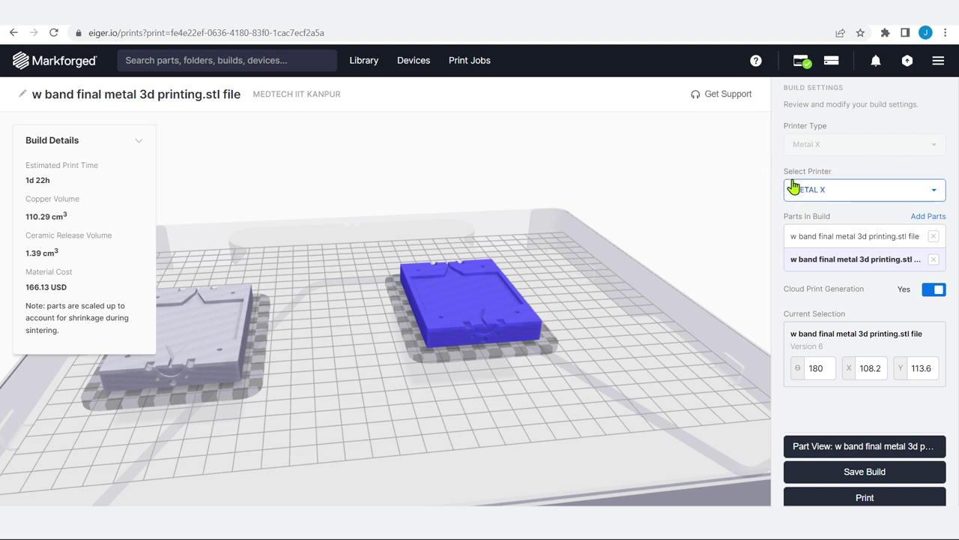
pyautogui.click(838, 191)
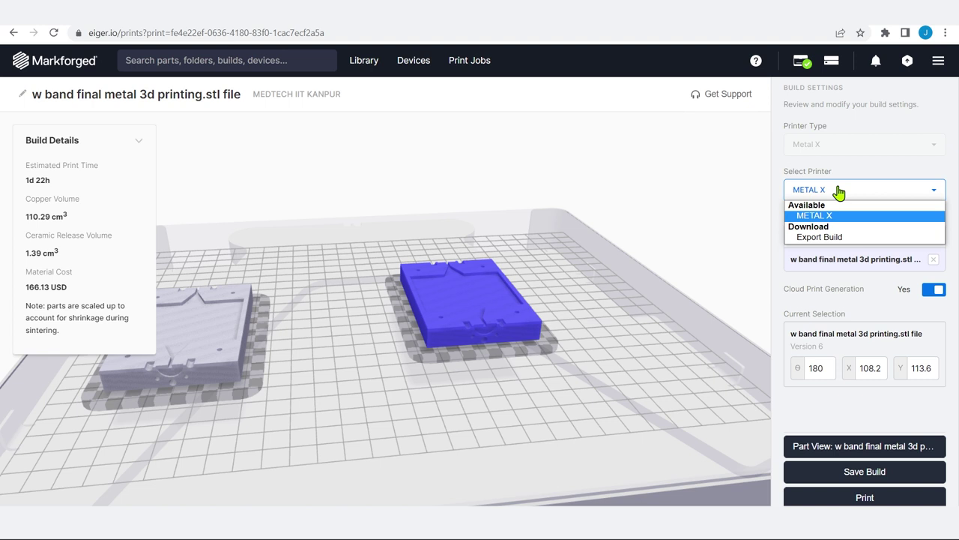
pyautogui.click(841, 194)
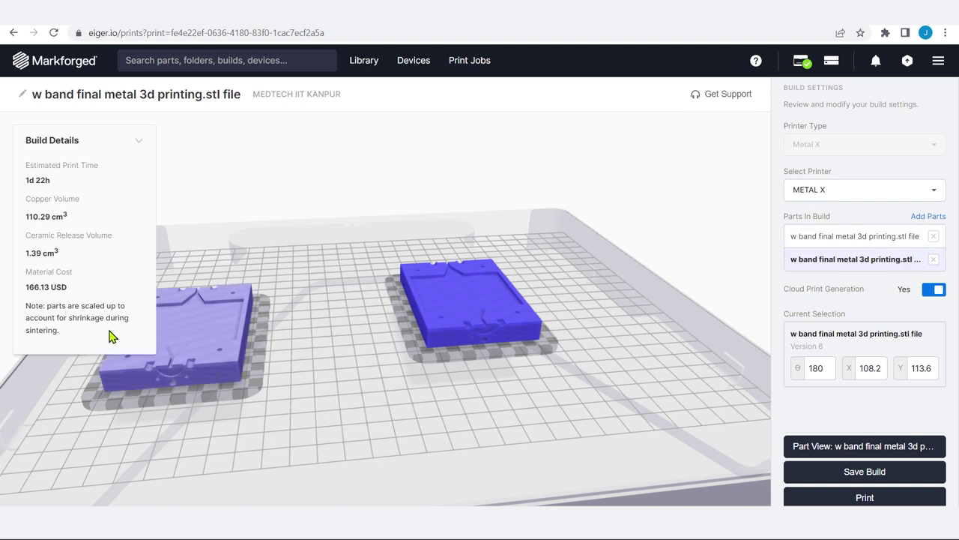
pyautogui.moveTo(209, 347); pyautogui.dragTo(290, 332)
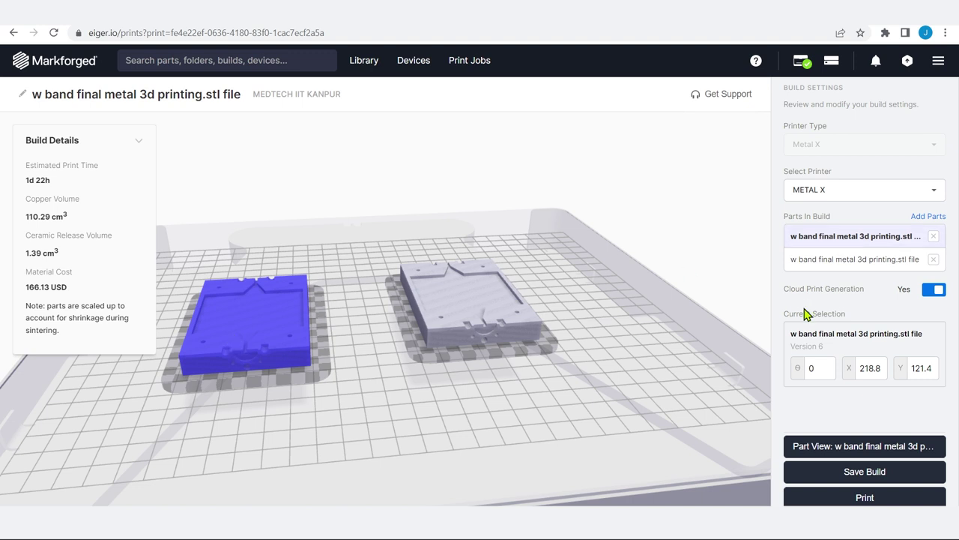
# Remove the second part from the build and add another copy of the w band part listed as 17-4PH Stainless Steel v1.
pyautogui.click(452, 294)
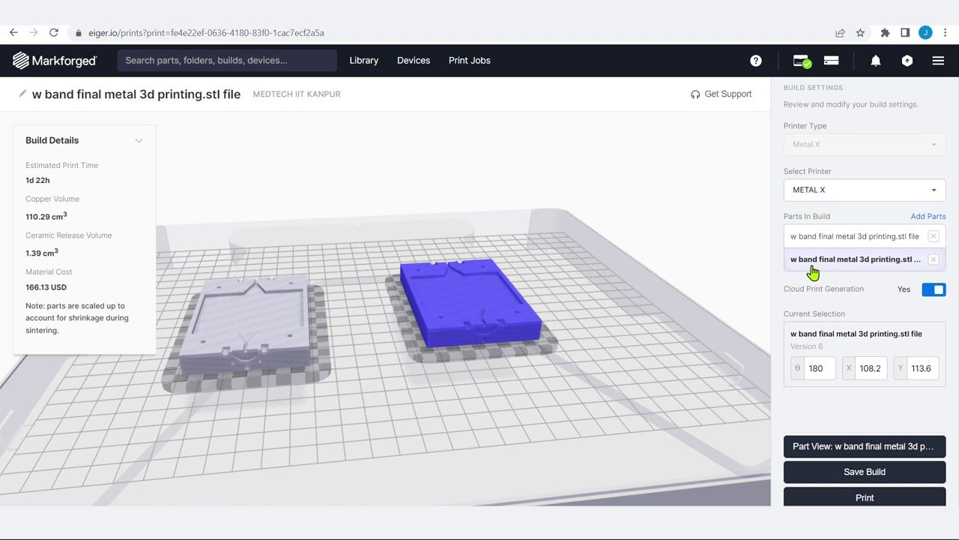
pyautogui.click(934, 260)
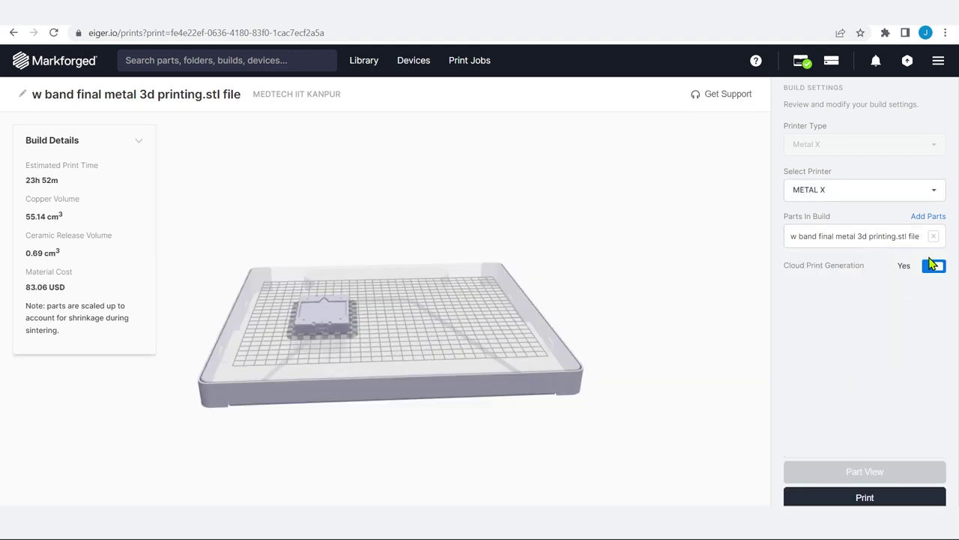
pyautogui.click(929, 217)
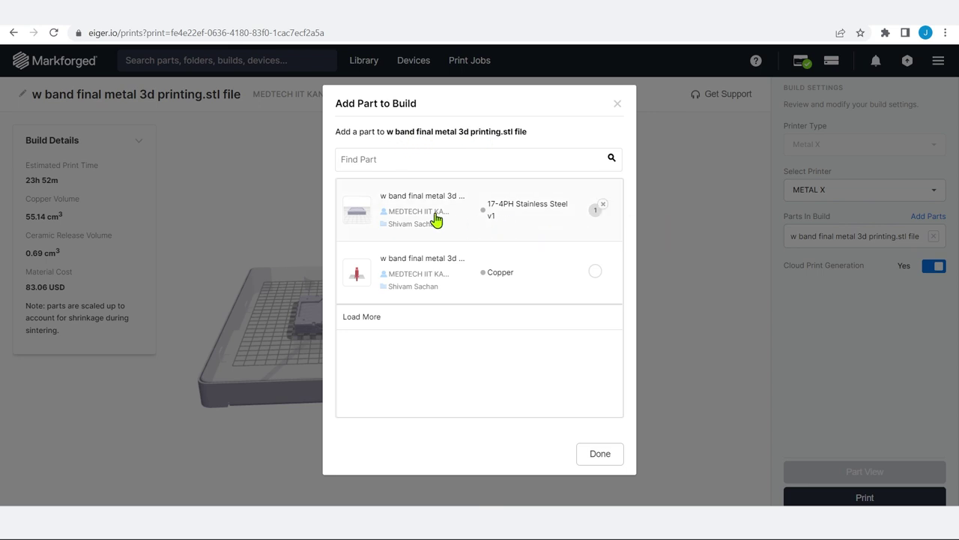
pyautogui.click(377, 321)
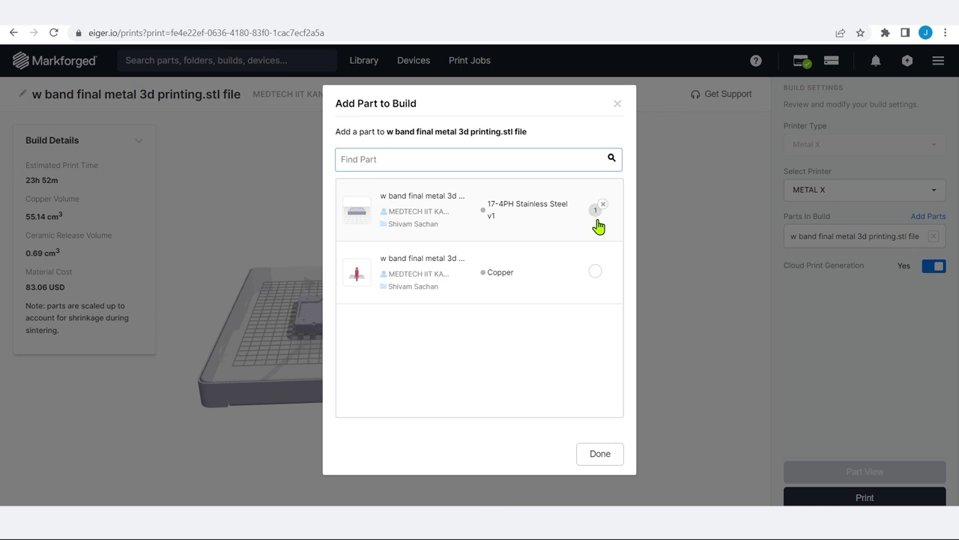
pyautogui.click(604, 457)
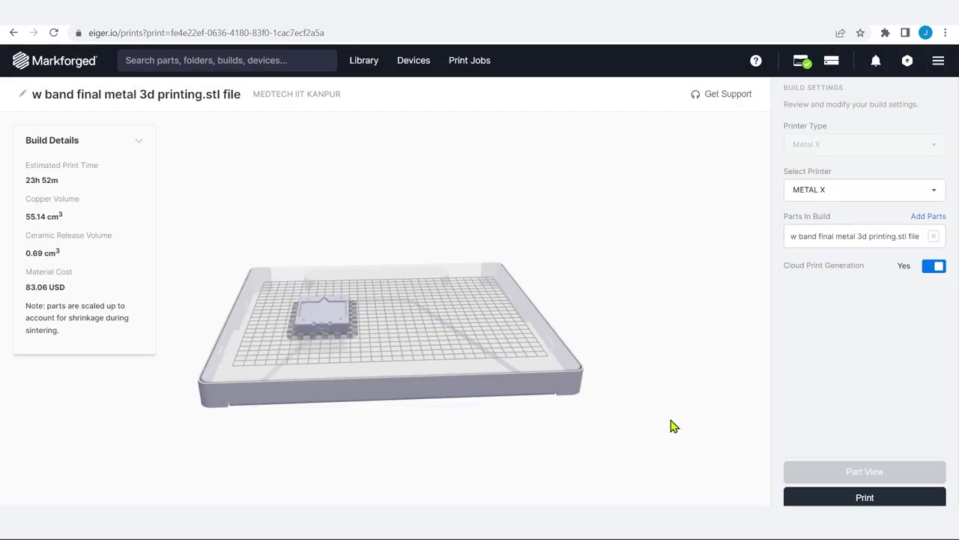
pyautogui.click(926, 218)
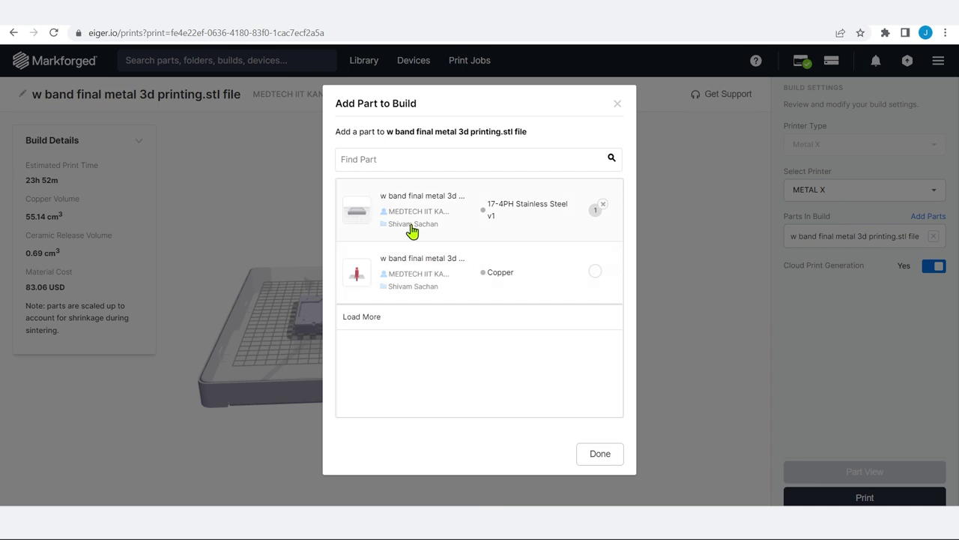
pyautogui.click(412, 230)
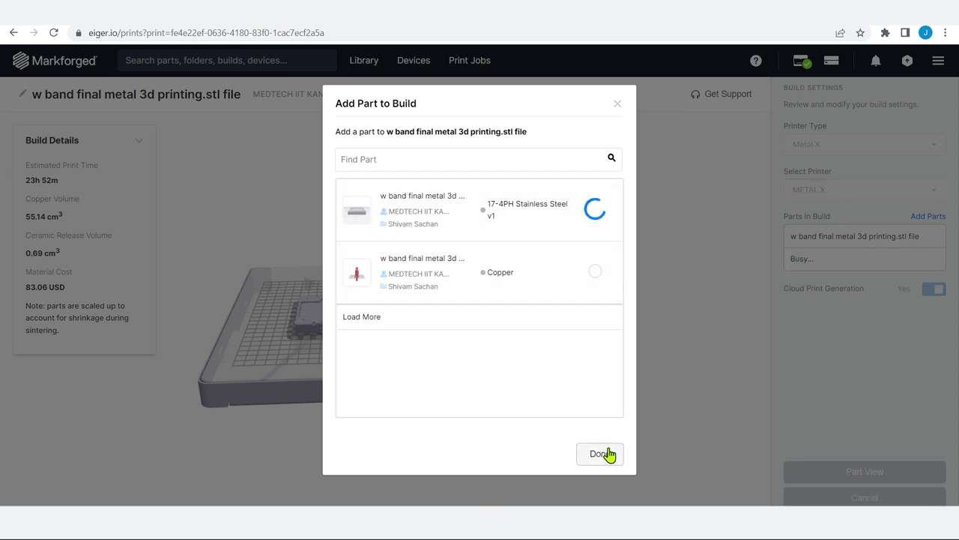
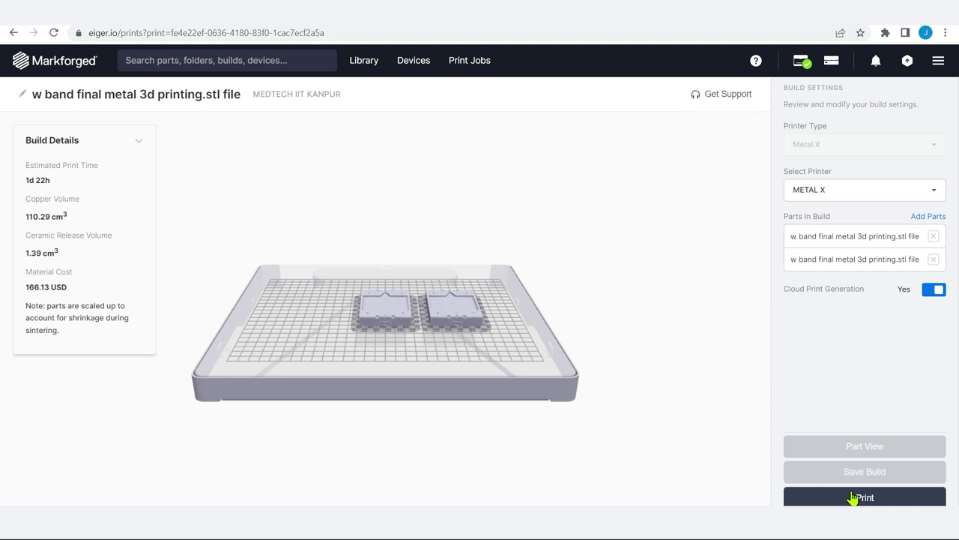
# Check the METAL X printer's status, view the list of all devices, and return to the build.
pyautogui.click(804, 76)
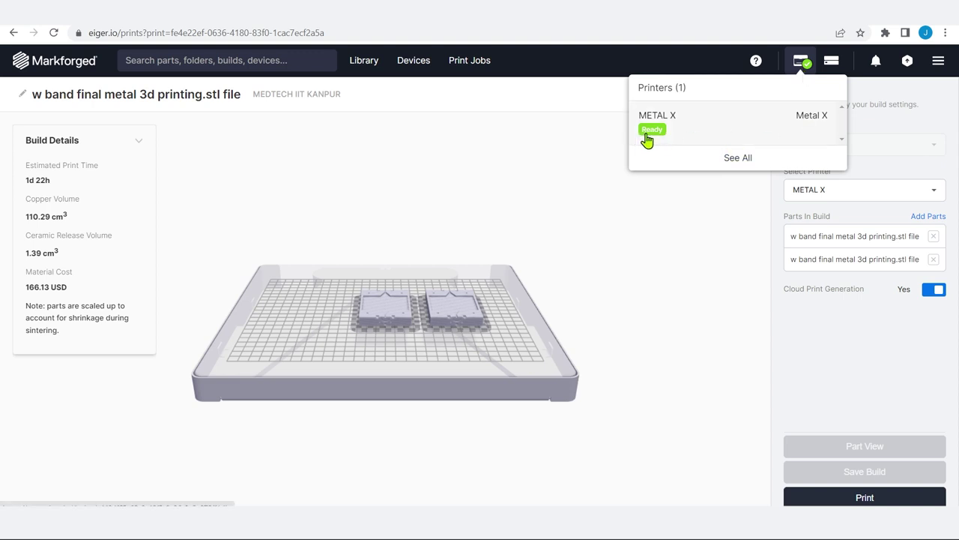
pyautogui.click(736, 163)
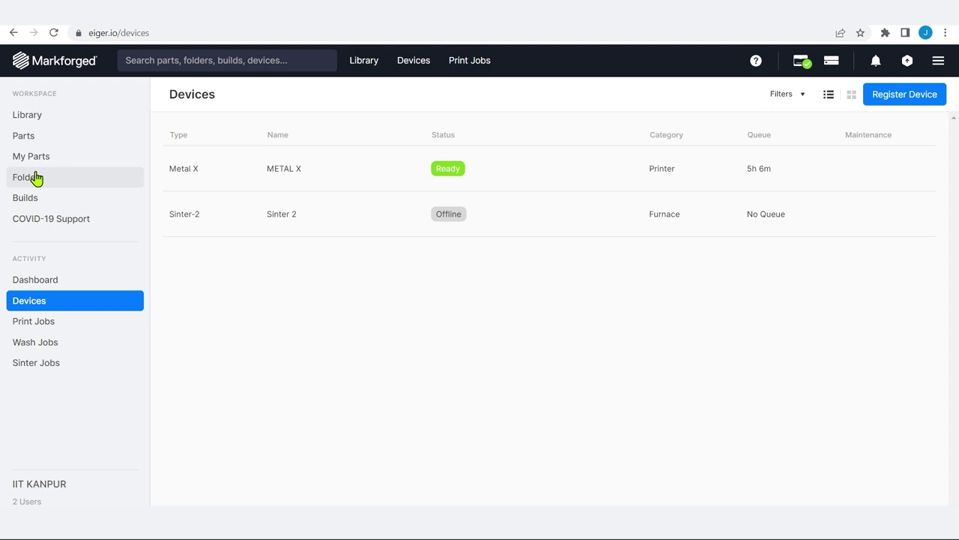
pyautogui.click(14, 33)
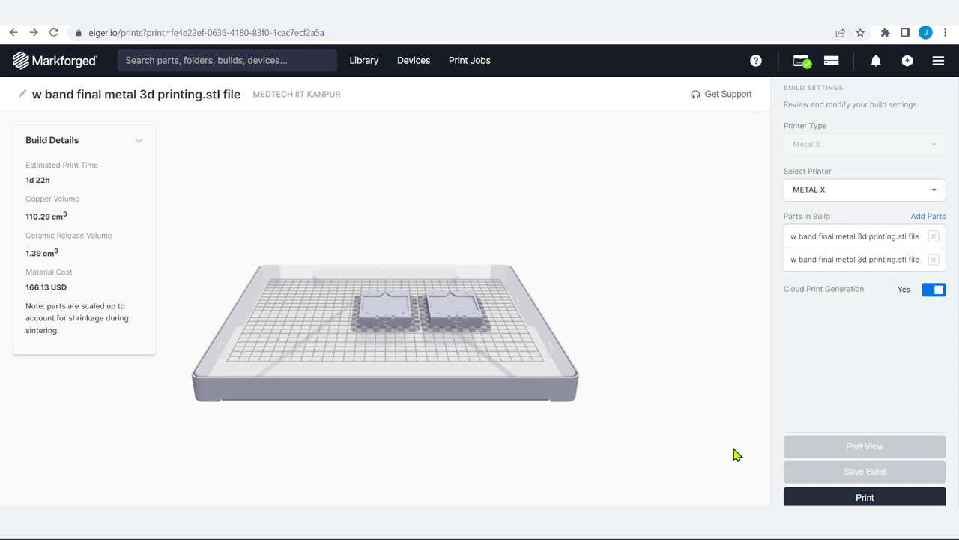
# Check the selection of both parts in the build and open the part view of the first w band part.
pyautogui.click(381, 322)
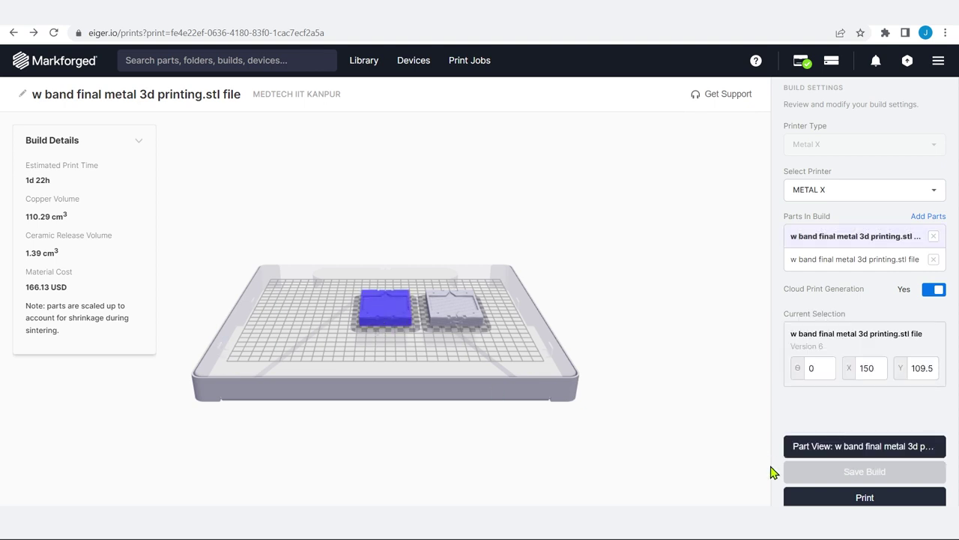
pyautogui.click(472, 318)
pyautogui.click(386, 326)
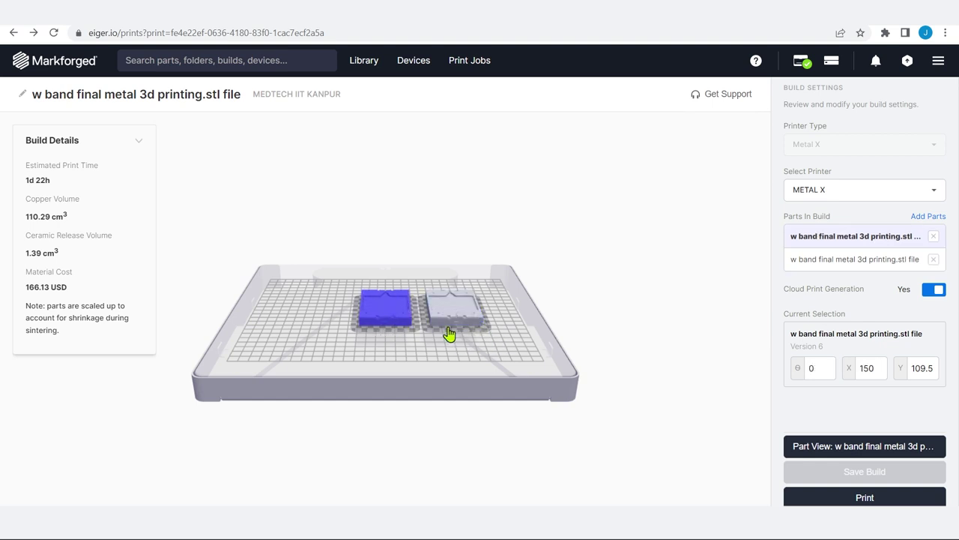
pyautogui.click(822, 453)
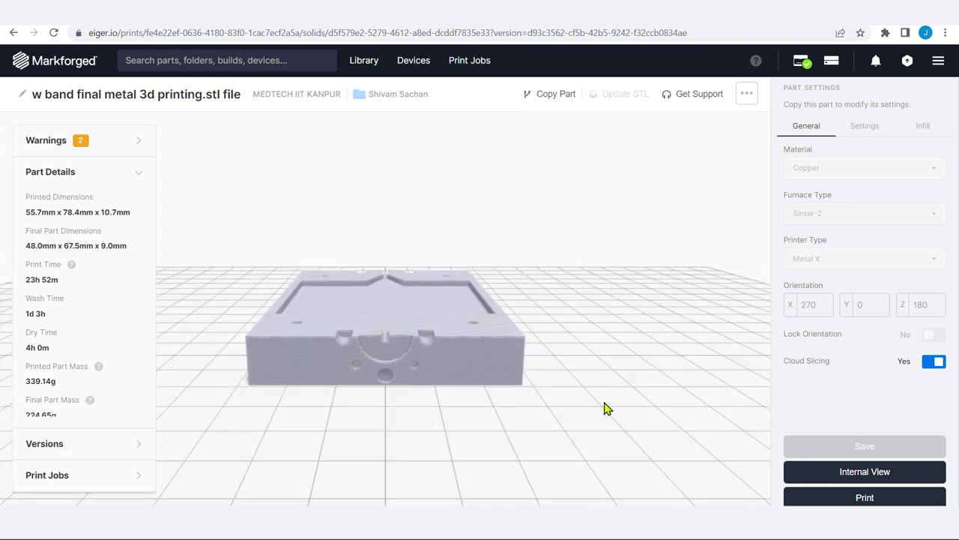
# Examine the w band part's central pocket, holes and end channels from above and from the front.
pyautogui.scroll(2, 359, 361)
pyautogui.moveTo(359, 365); pyautogui.dragTo(353, 397)
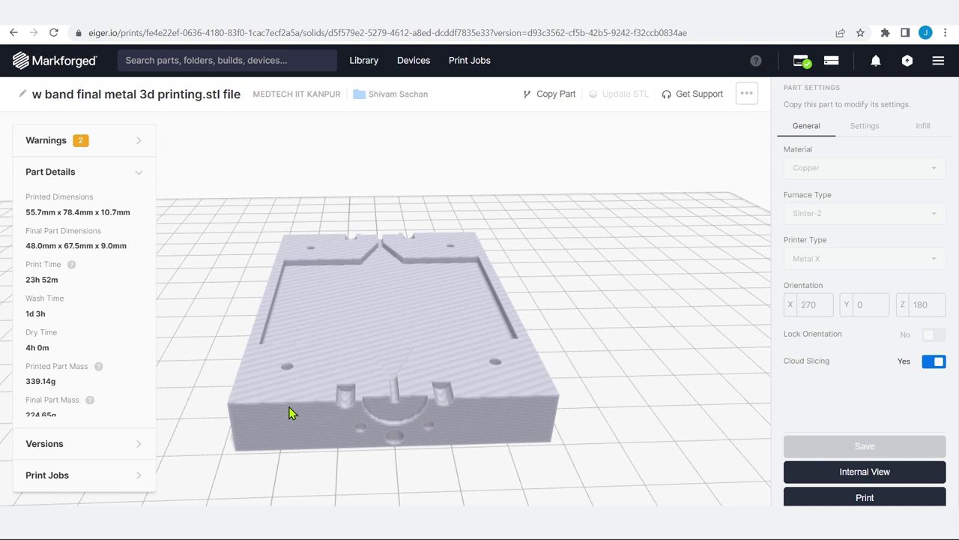
pyautogui.moveTo(285, 407); pyautogui.dragTo(305, 395)
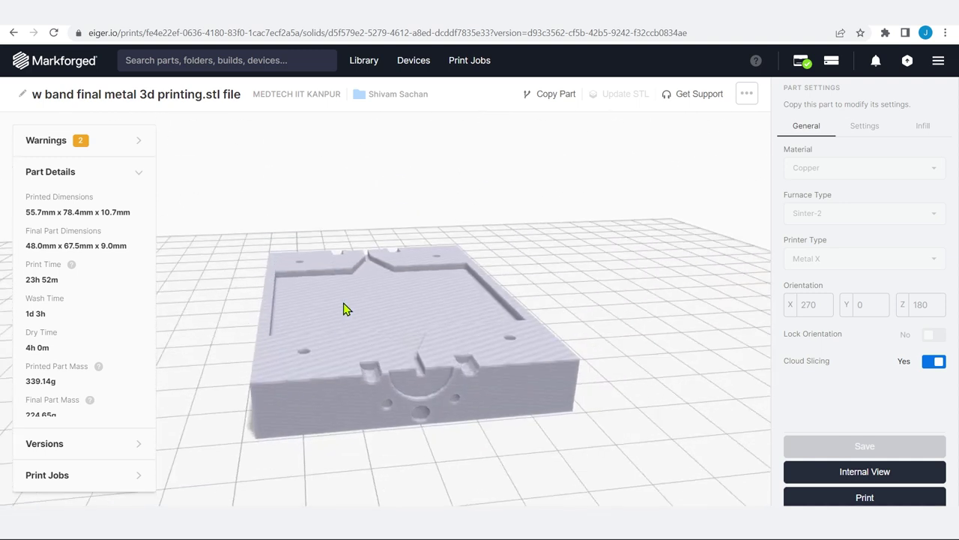
pyautogui.moveTo(344, 333); pyautogui.dragTo(355, 428)
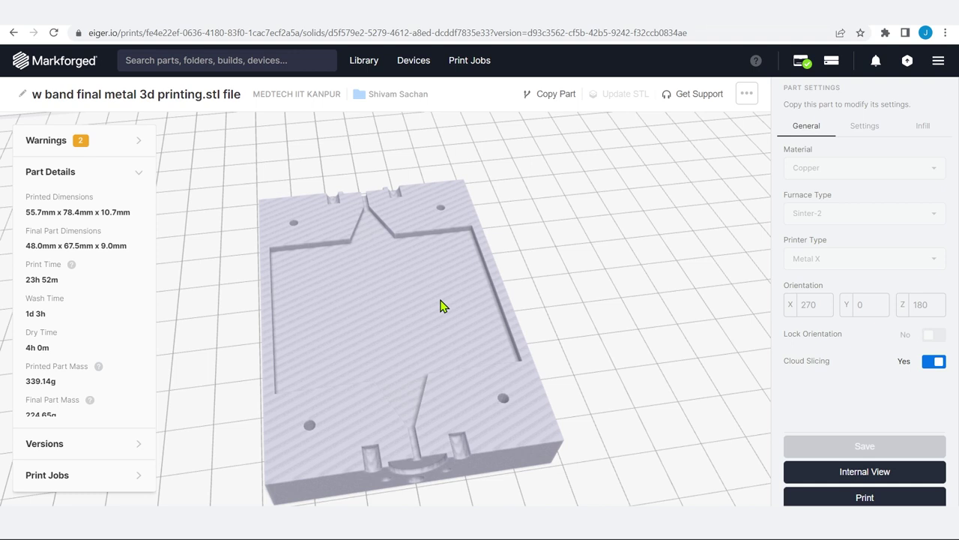
pyautogui.moveTo(432, 302); pyautogui.dragTo(433, 378)
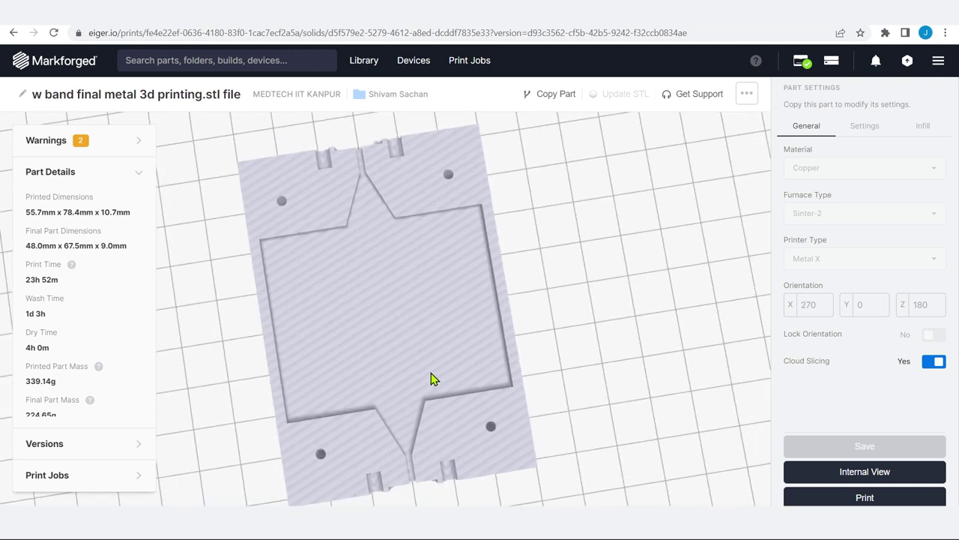
pyautogui.moveTo(424, 332); pyautogui.dragTo(420, 353)
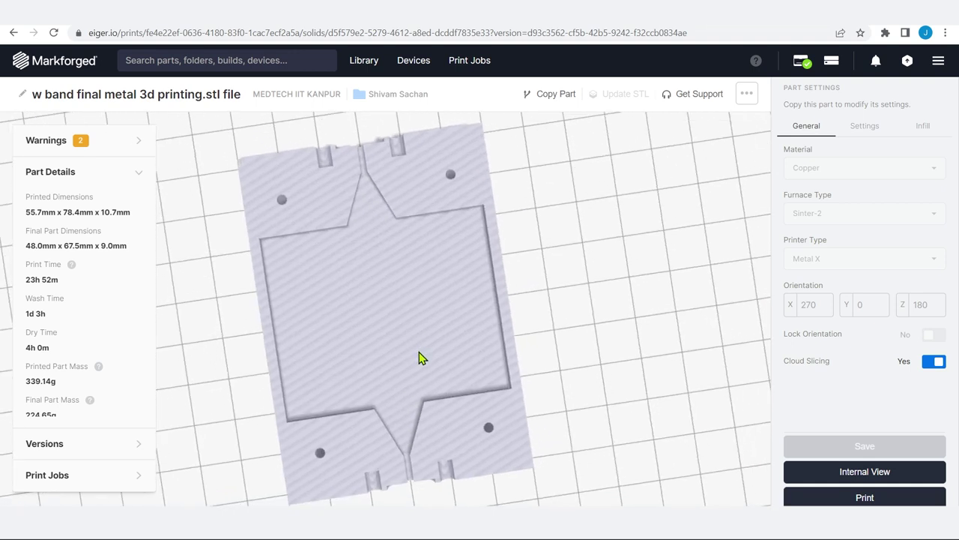
pyautogui.moveTo(397, 419); pyautogui.dragTo(371, 182)
pyautogui.moveTo(354, 253); pyautogui.dragTo(391, 420)
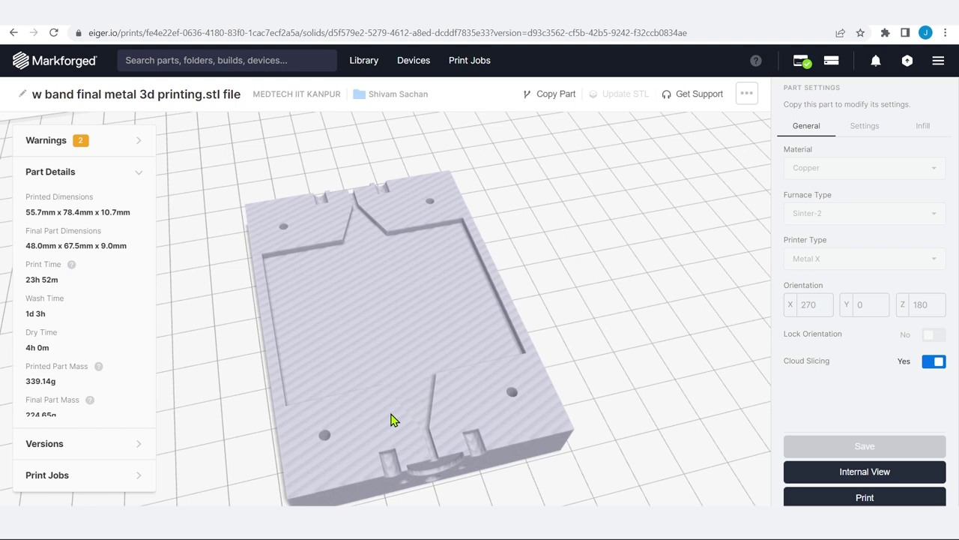
pyautogui.moveTo(402, 375); pyautogui.dragTo(391, 287)
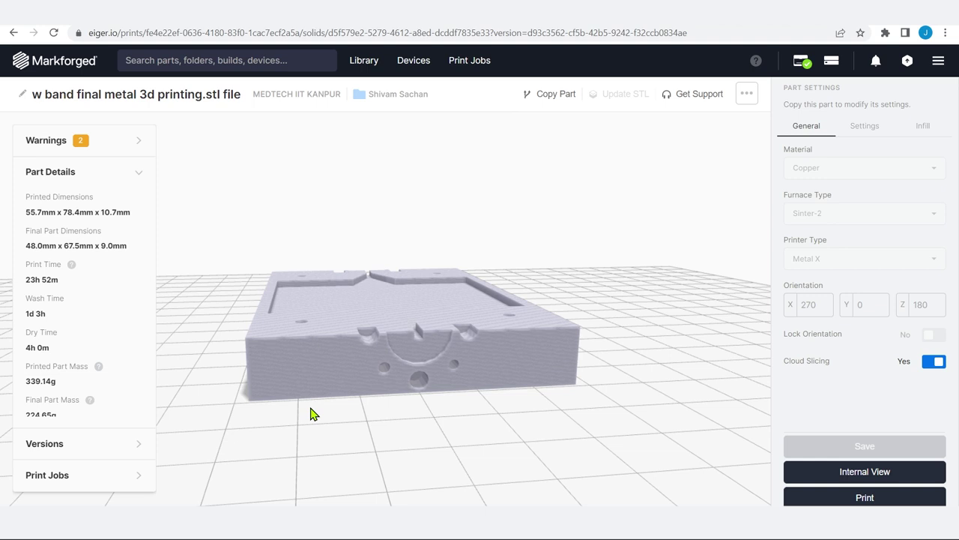
pyautogui.moveTo(420, 343); pyautogui.dragTo(404, 438)
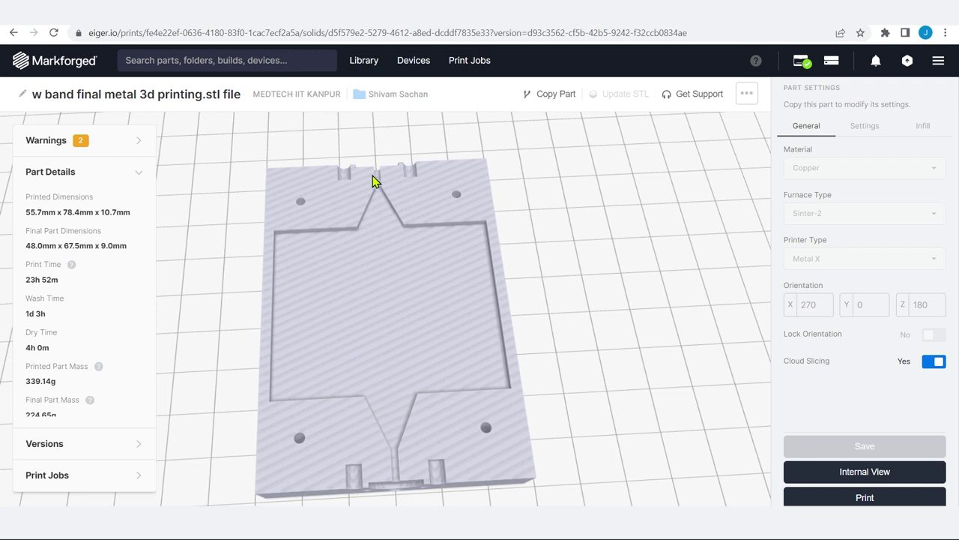
pyautogui.moveTo(382, 380); pyautogui.dragTo(382, 263)
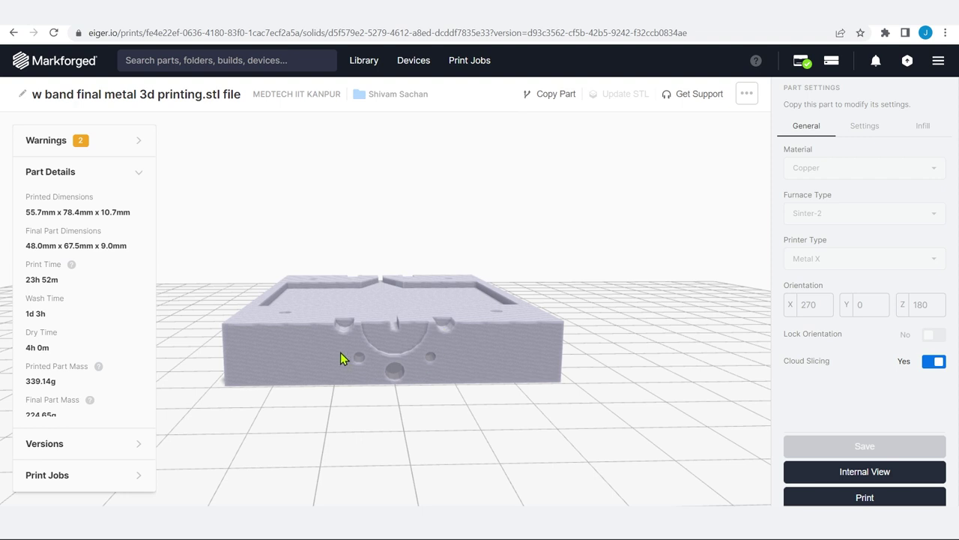
pyautogui.moveTo(387, 321); pyautogui.dragTo(391, 397)
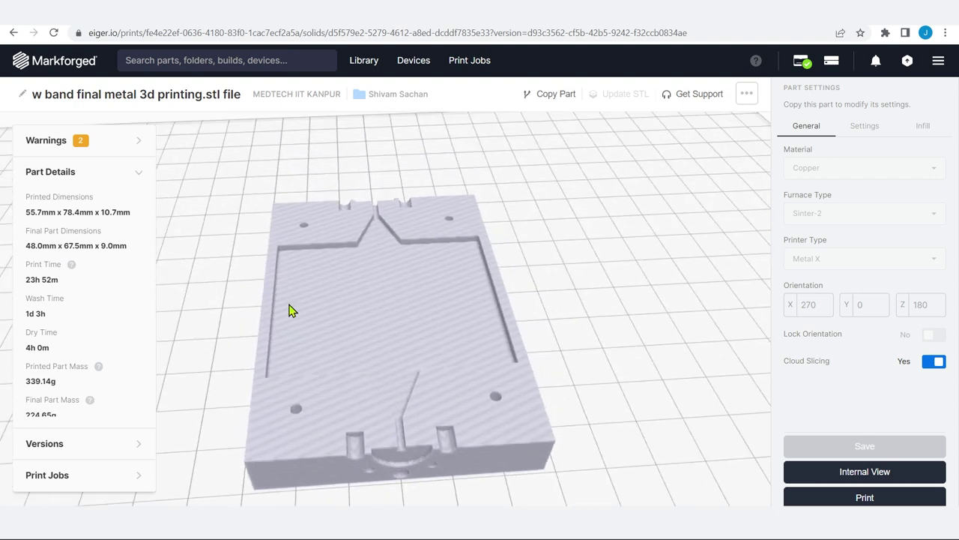
# Read the part's warnings and review its details from printed dimensions through to material cost.
pyautogui.click(69, 151)
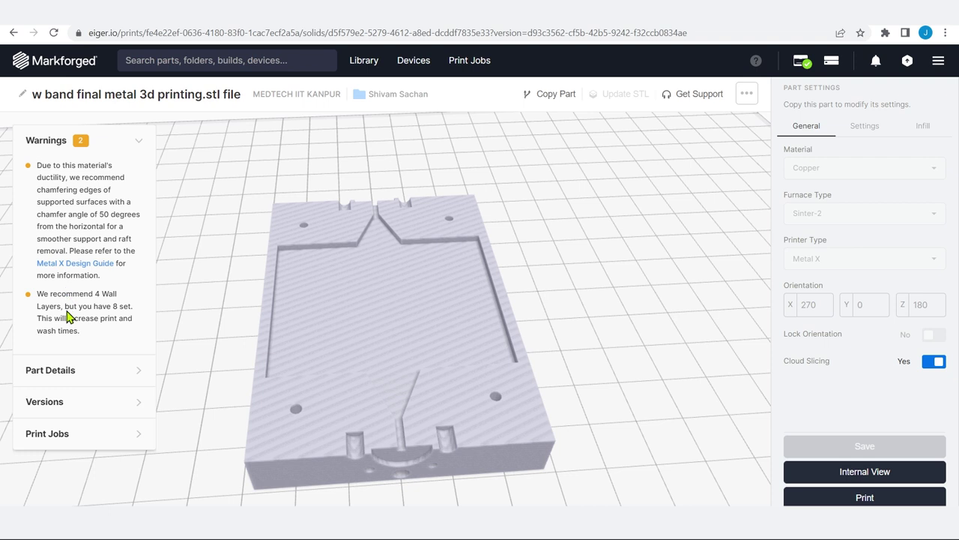
pyautogui.click(85, 150)
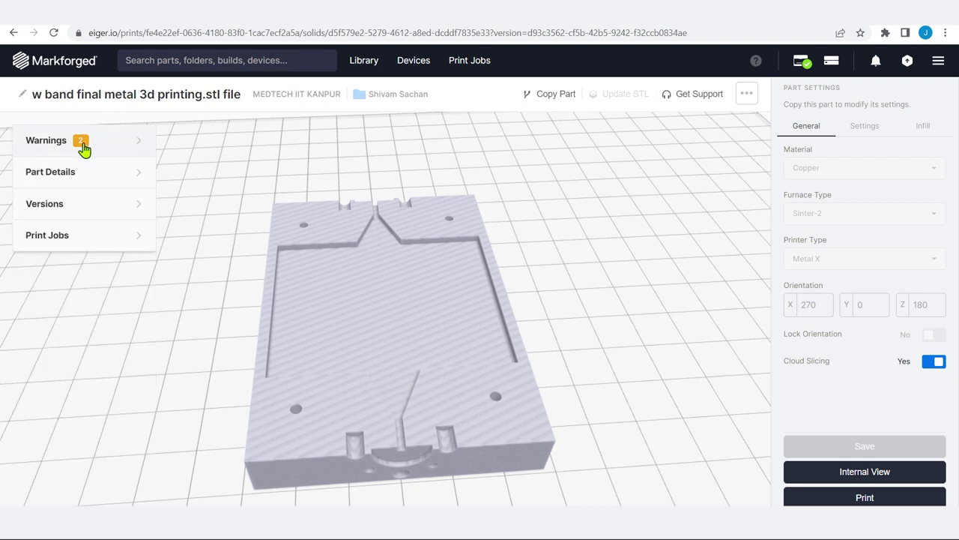
pyautogui.click(84, 175)
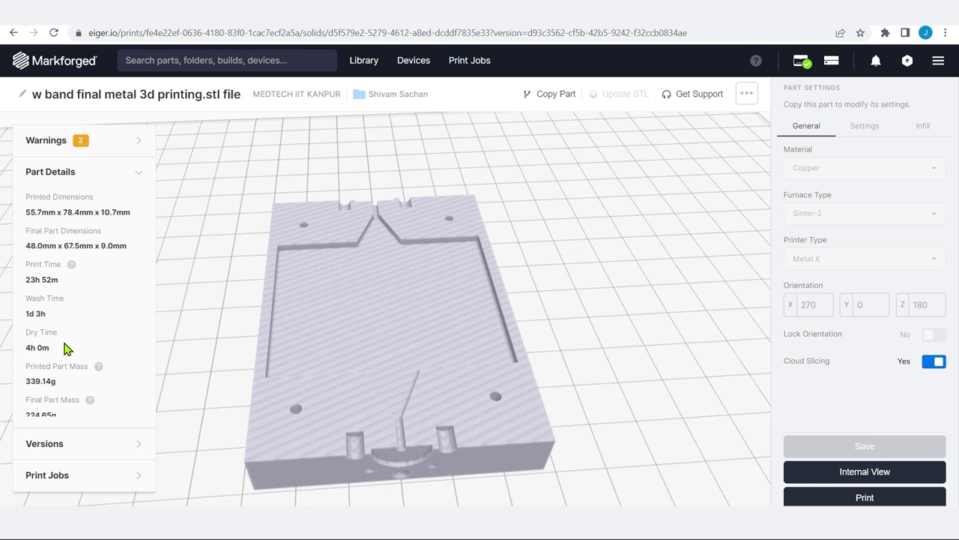
pyautogui.scroll(-3, 65, 349)
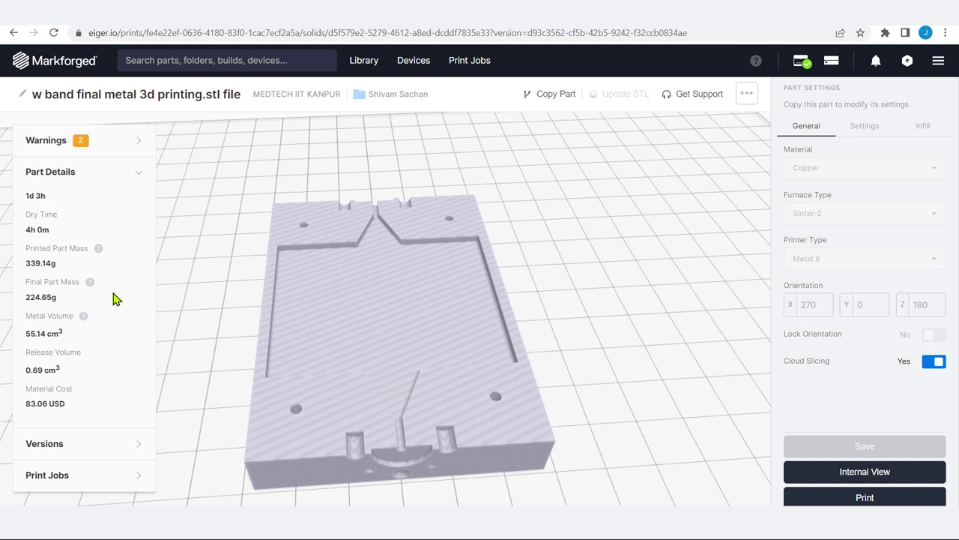
pyautogui.scroll(2, 113, 304)
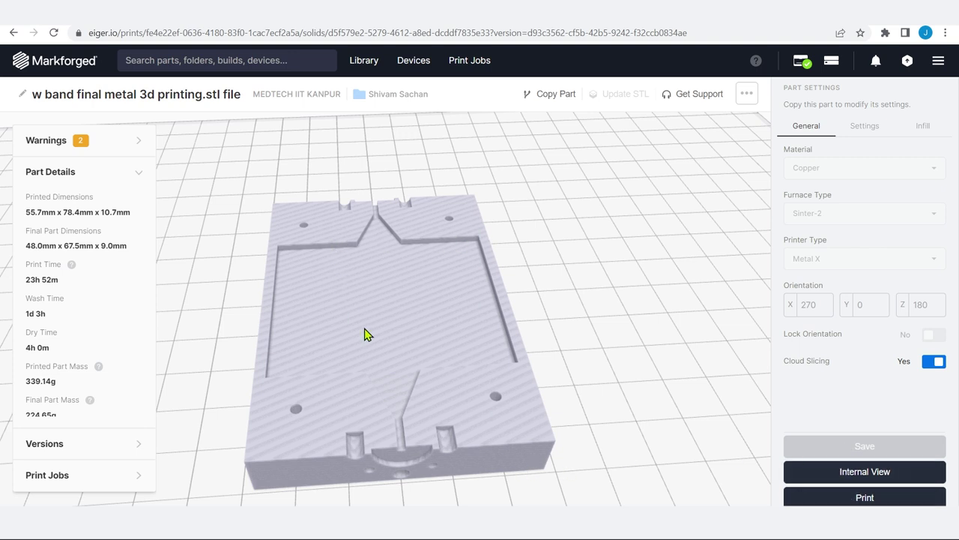
# Inspect the part's internal view with its supports, release layer and raft from above and the front, and return to the part view.
pyautogui.click(848, 479)
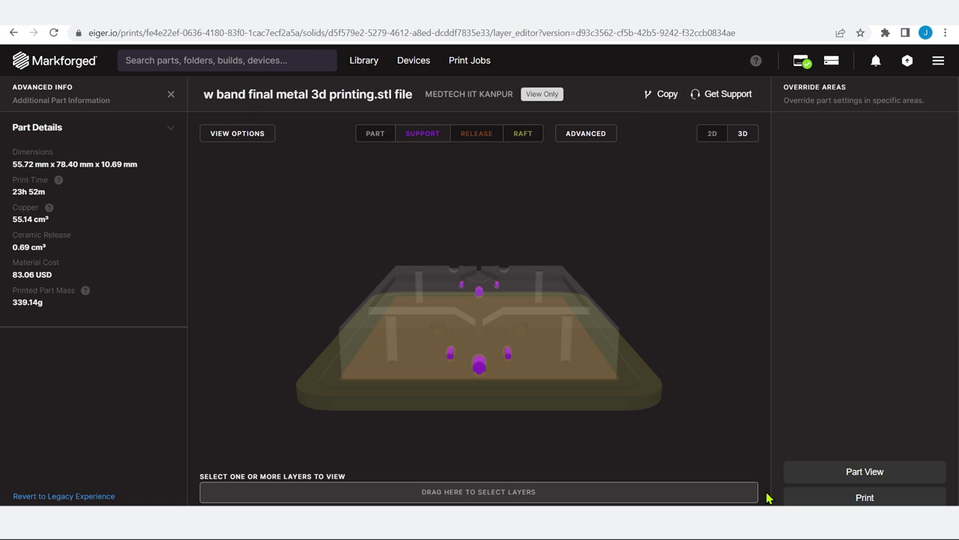
pyautogui.moveTo(489, 296); pyautogui.dragTo(482, 413)
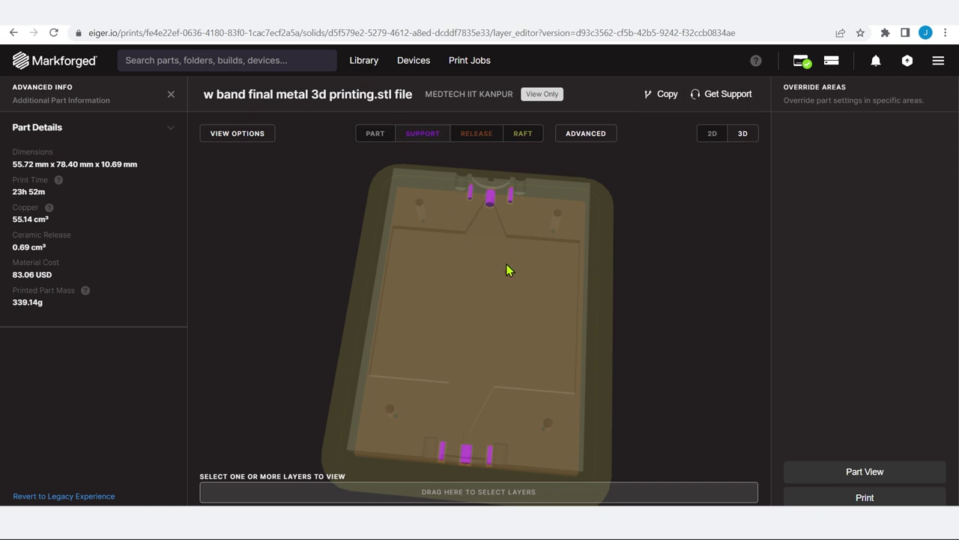
pyautogui.moveTo(497, 389); pyautogui.dragTo(497, 281)
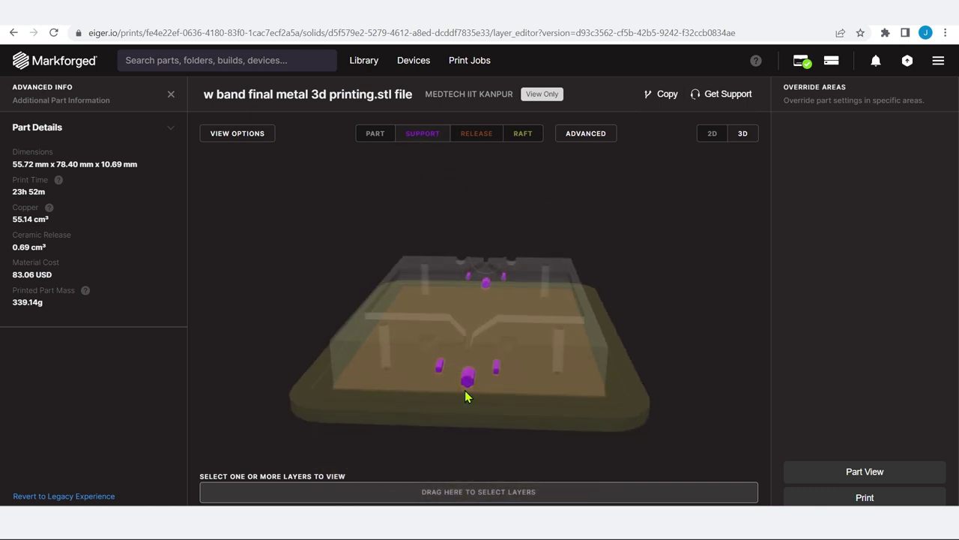
pyautogui.moveTo(612, 383); pyautogui.dragTo(579, 340)
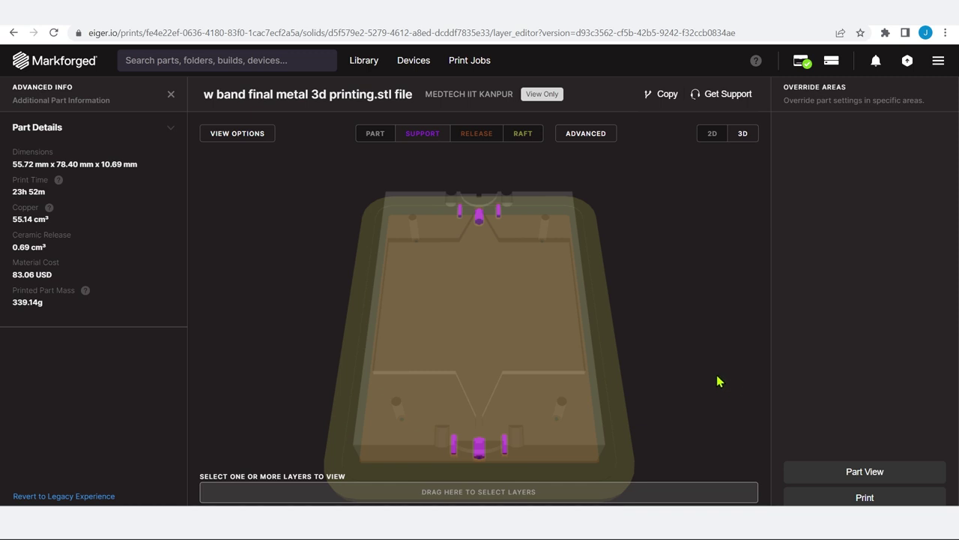
pyautogui.click(893, 480)
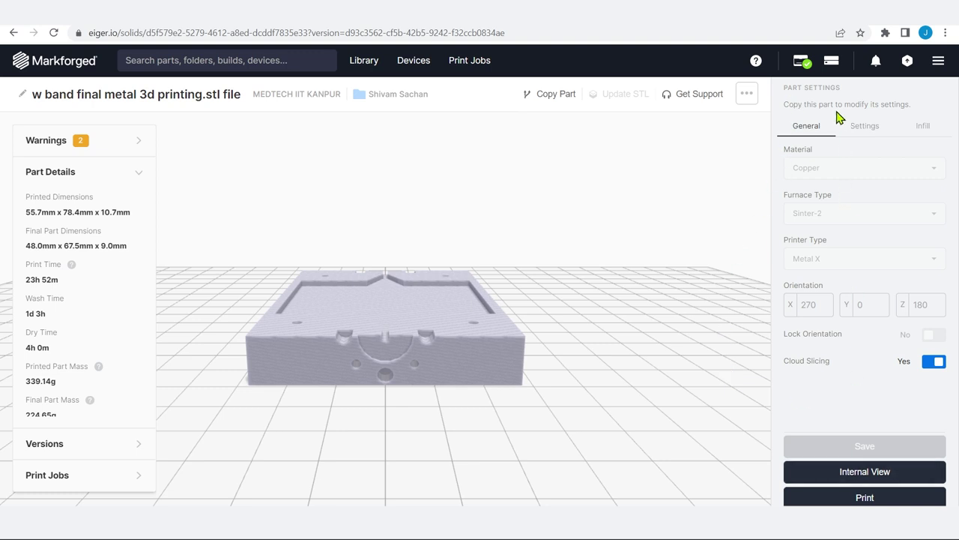
# Open the METAL X printer's device page and review its status, print queue, print history, and preheat and cooling controls.
pyautogui.click(799, 62)
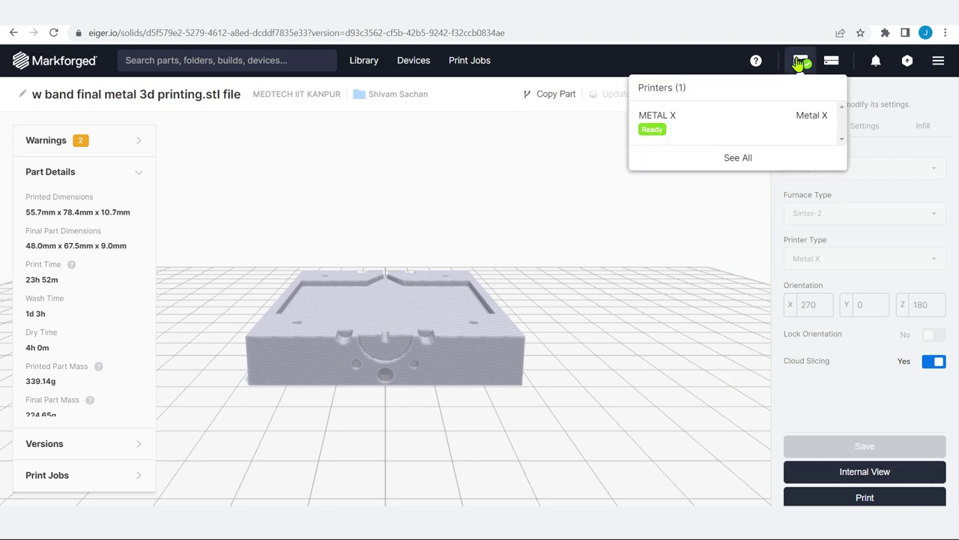
pyautogui.click(696, 130)
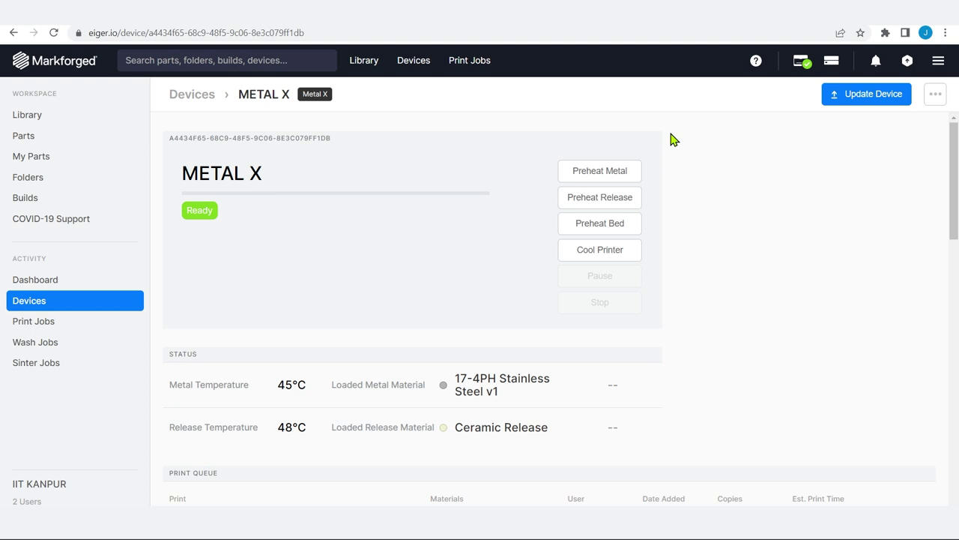
pyautogui.scroll(-3, 671, 140)
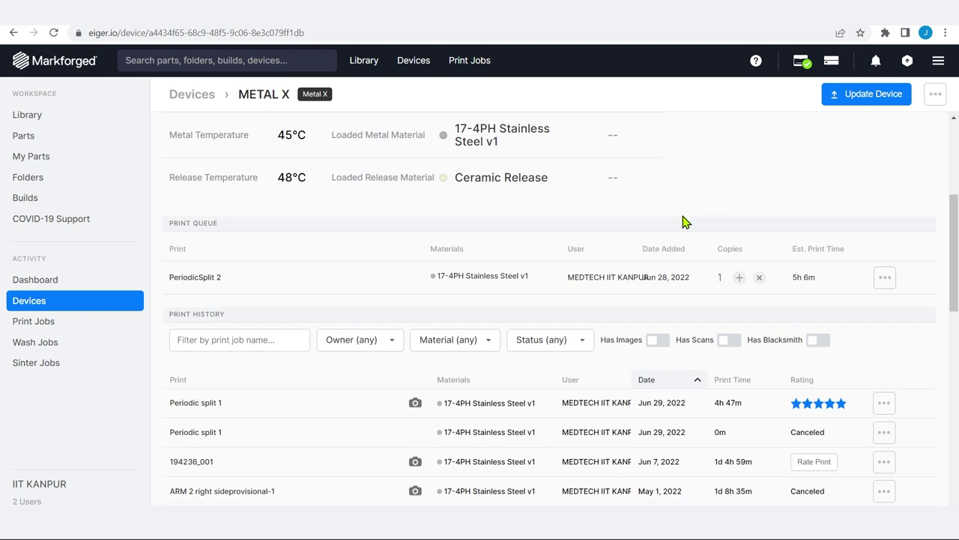
pyautogui.scroll(3, 684, 221)
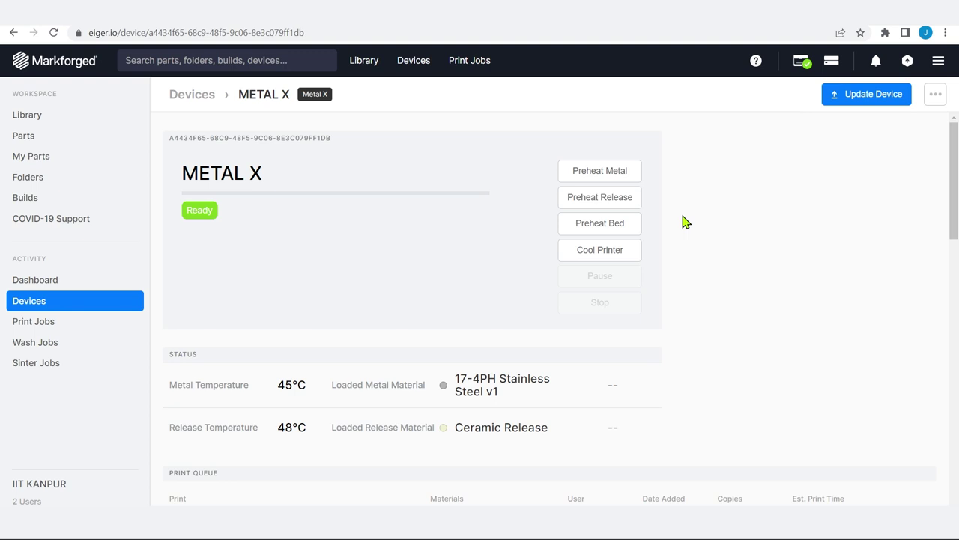
pyautogui.click(800, 59)
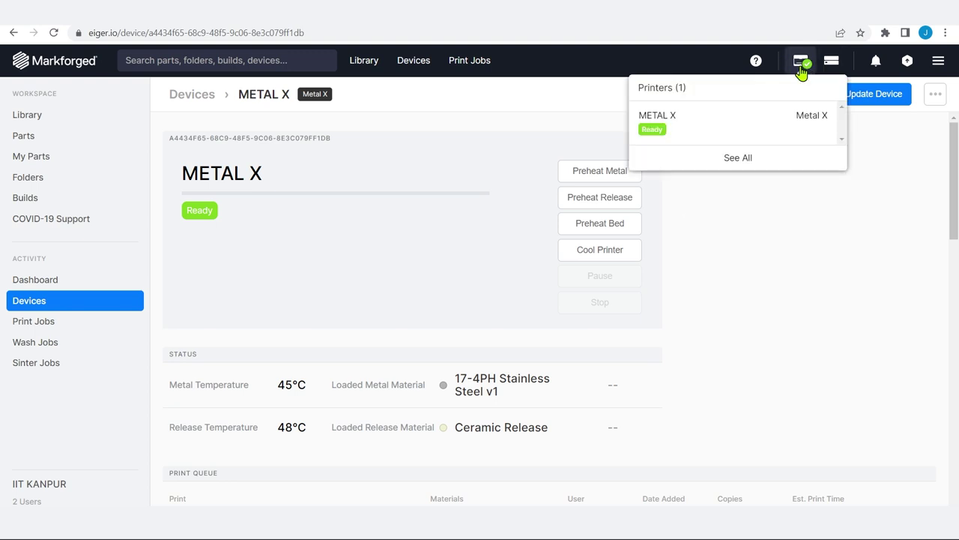
pyautogui.click(789, 127)
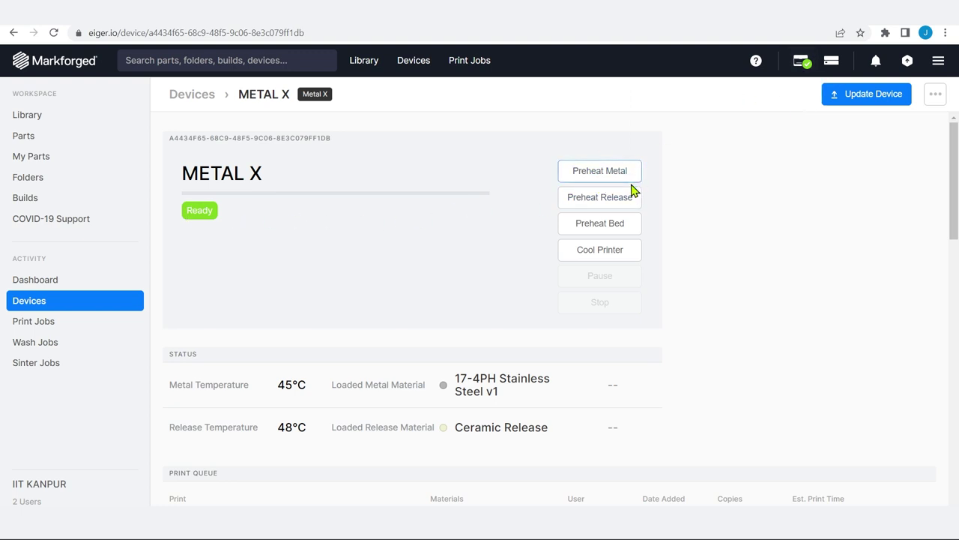
pyautogui.click(562, 232)
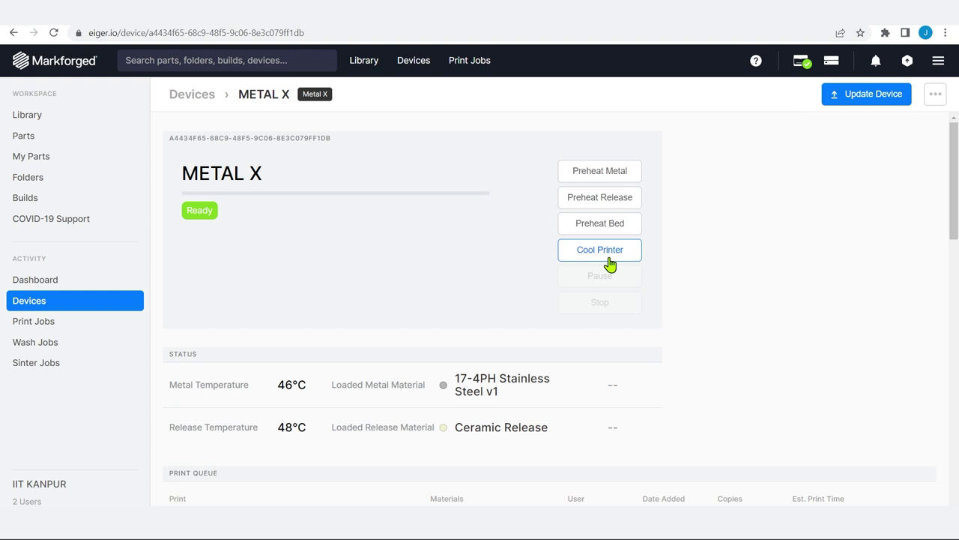
# Return to the library and open the w band final metal 3d printing part made of 17-4 v1.
pyautogui.click(13, 33)
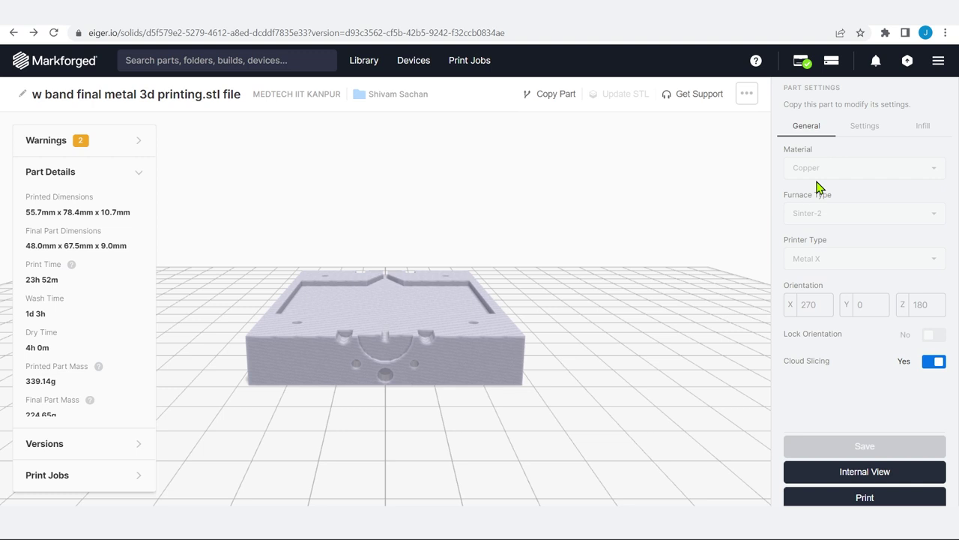
pyautogui.click(14, 32)
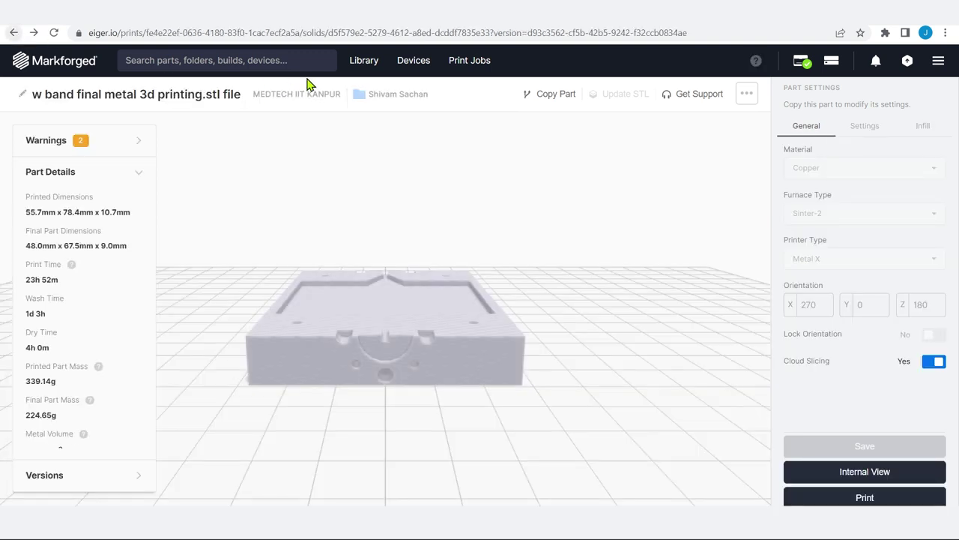
pyautogui.click(365, 60)
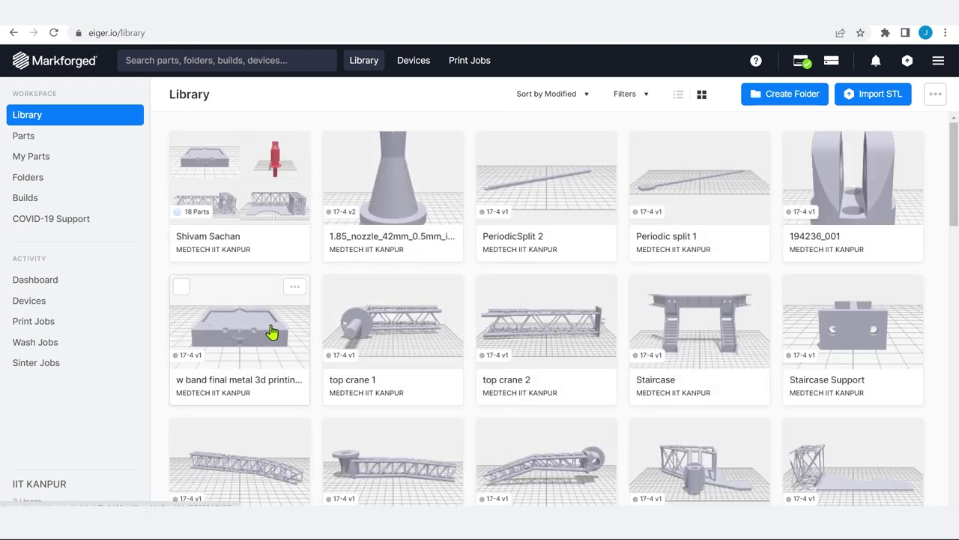
pyautogui.click(432, 291)
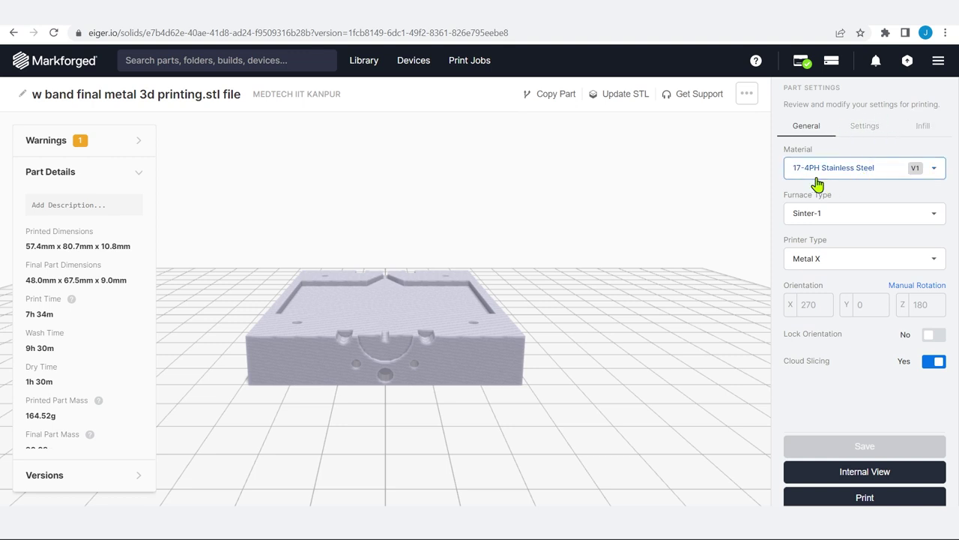
# Review the materials available for the part, leaving 17-4PH Stainless Steel V1 selected.
pyautogui.click(855, 180)
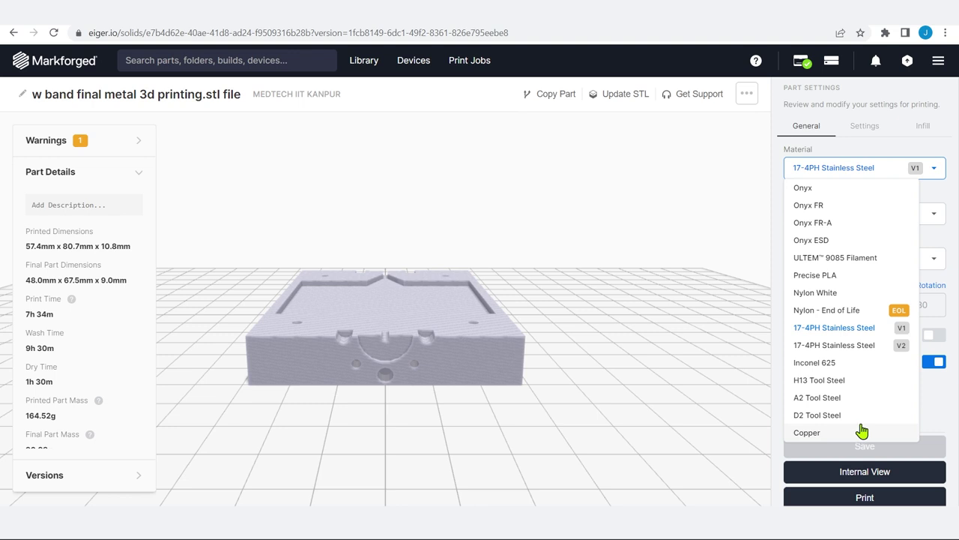
pyautogui.click(839, 174)
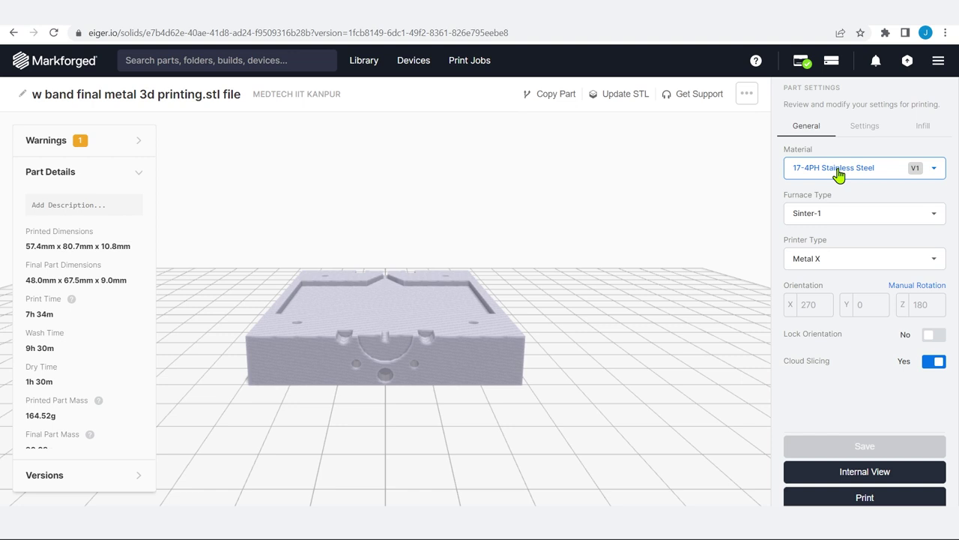
pyautogui.click(849, 171)
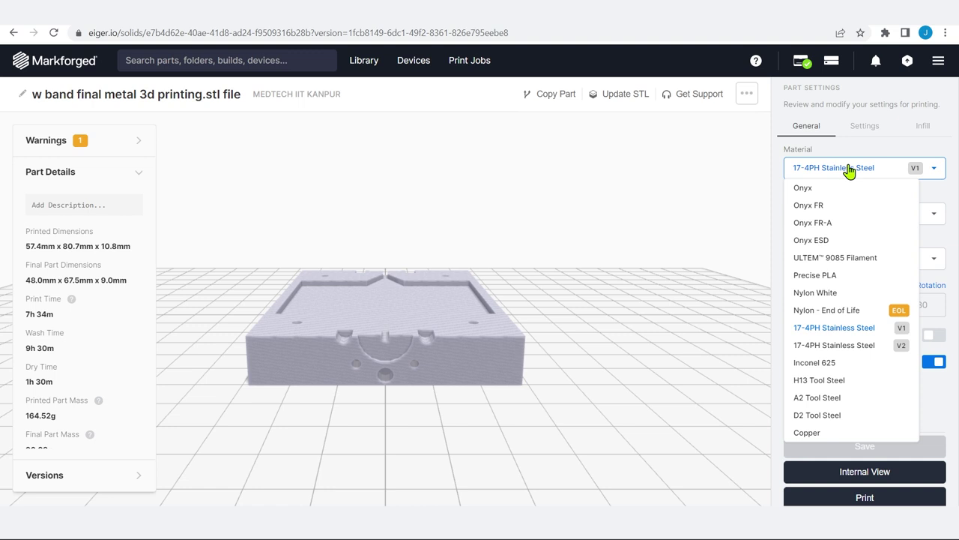
pyautogui.click(437, 370)
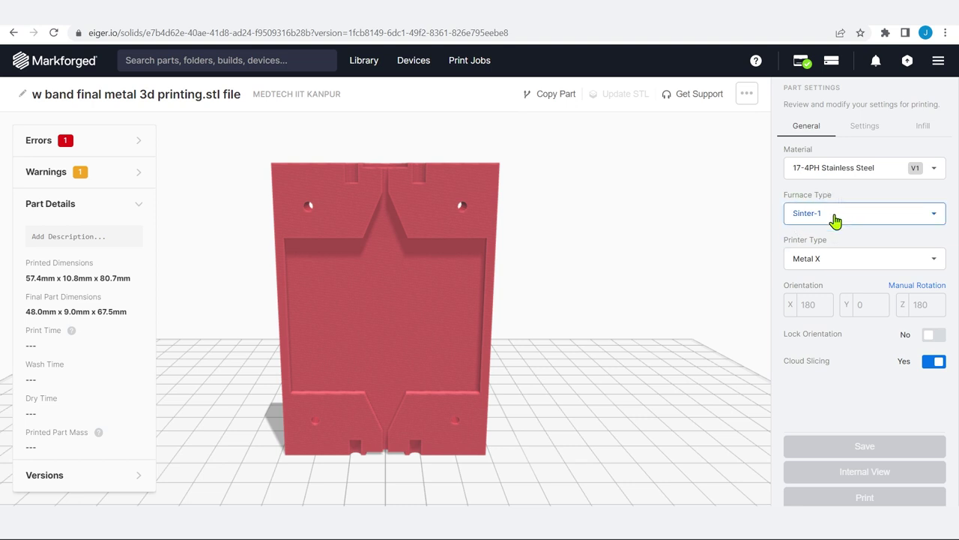
# Set the part's furnace type to Sinter-2 and its printer type to Metal X.
pyautogui.click(836, 220)
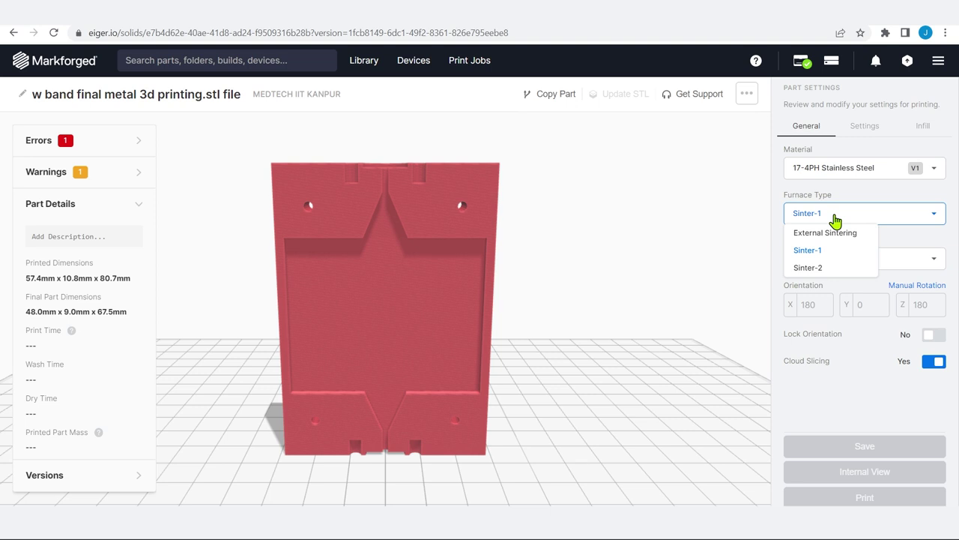
pyautogui.click(834, 270)
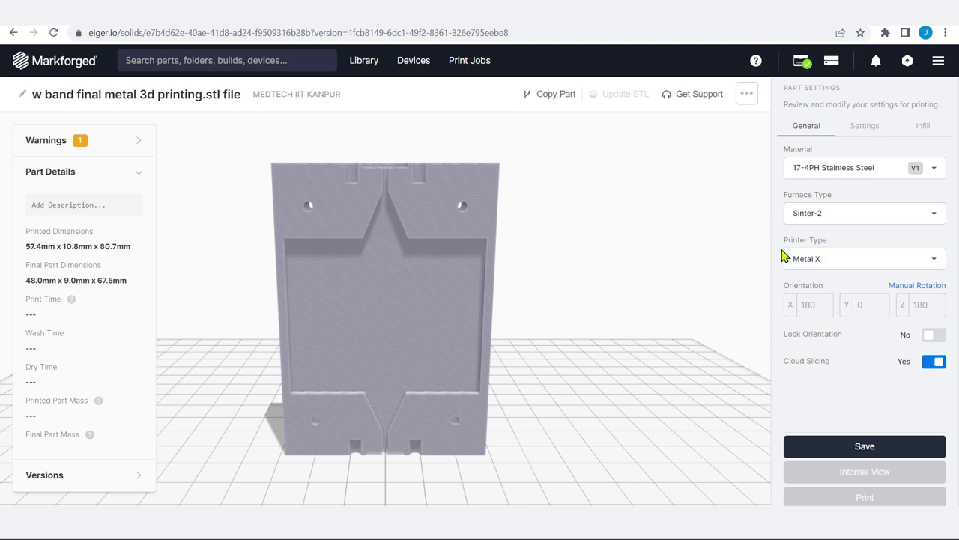
pyautogui.click(842, 257)
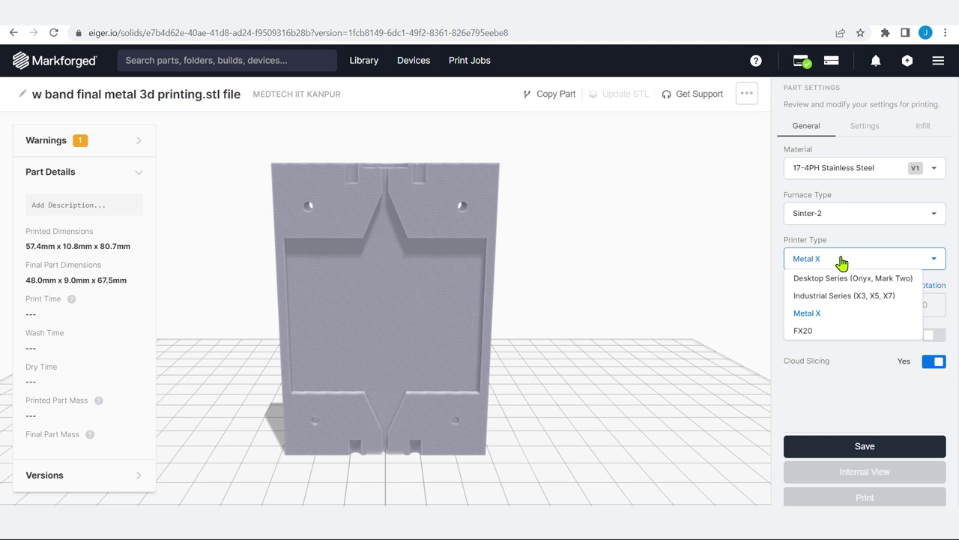
pyautogui.click(839, 316)
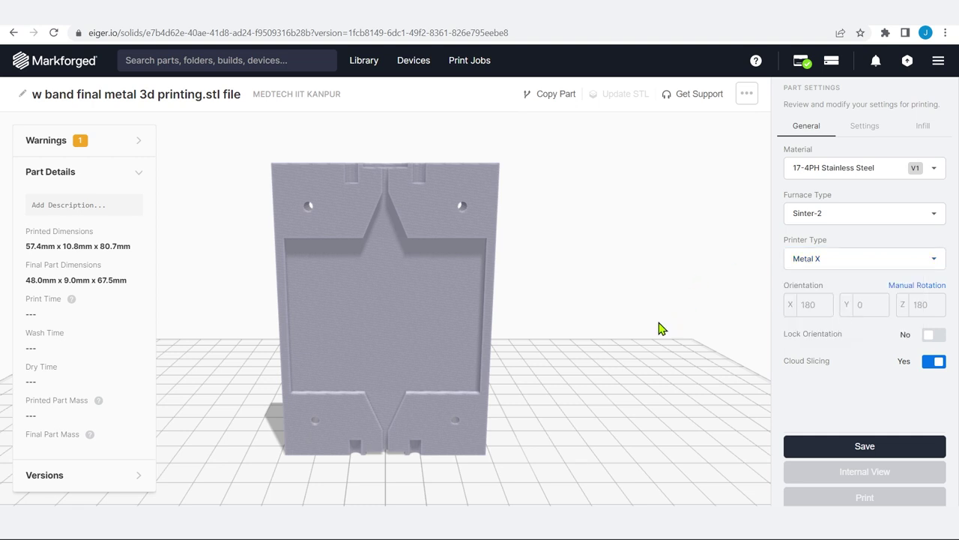
# Lay the part flat and flip it between its pocket-up and pocket-down orientations, ending with the pocket up.
pyautogui.moveTo(641, 328); pyautogui.dragTo(390, 405)
pyautogui.moveTo(646, 388); pyautogui.dragTo(621, 353)
pyautogui.click(355, 244)
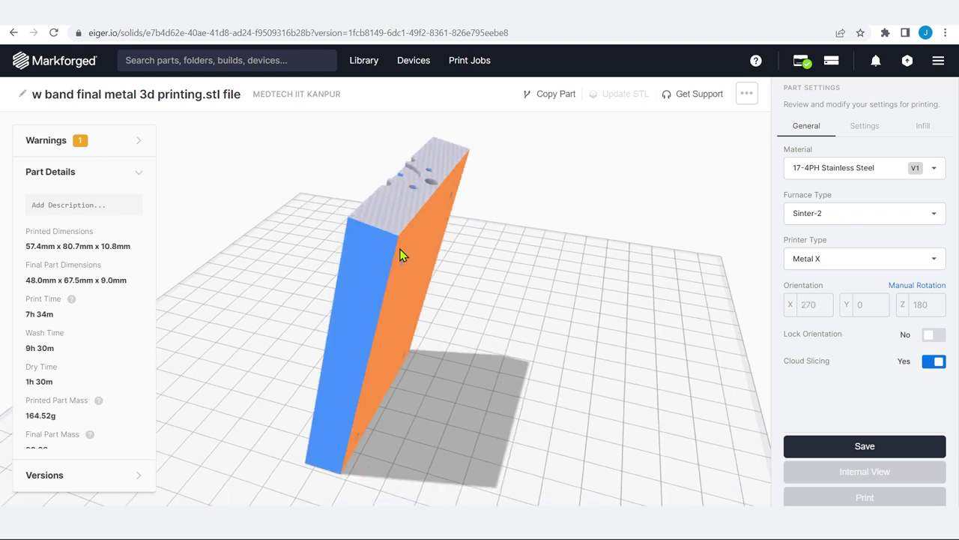
pyautogui.click(516, 304)
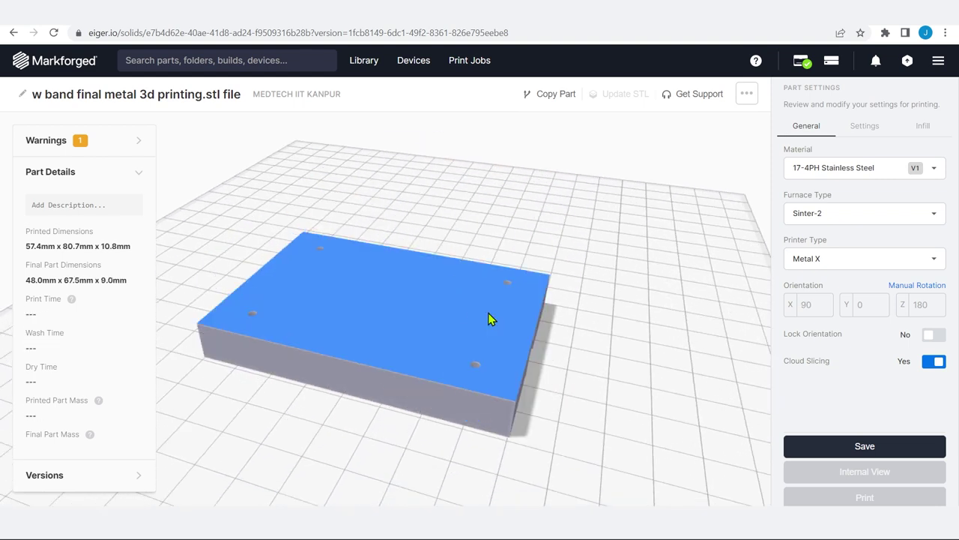
pyautogui.rightClick(412, 367)
pyautogui.moveTo(370, 413); pyautogui.dragTo(423, 424)
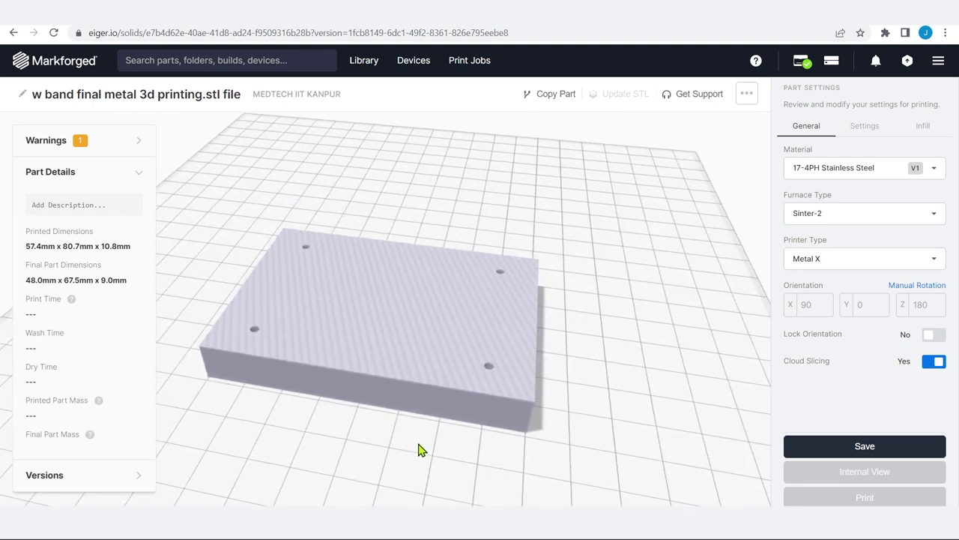
pyautogui.click(425, 318)
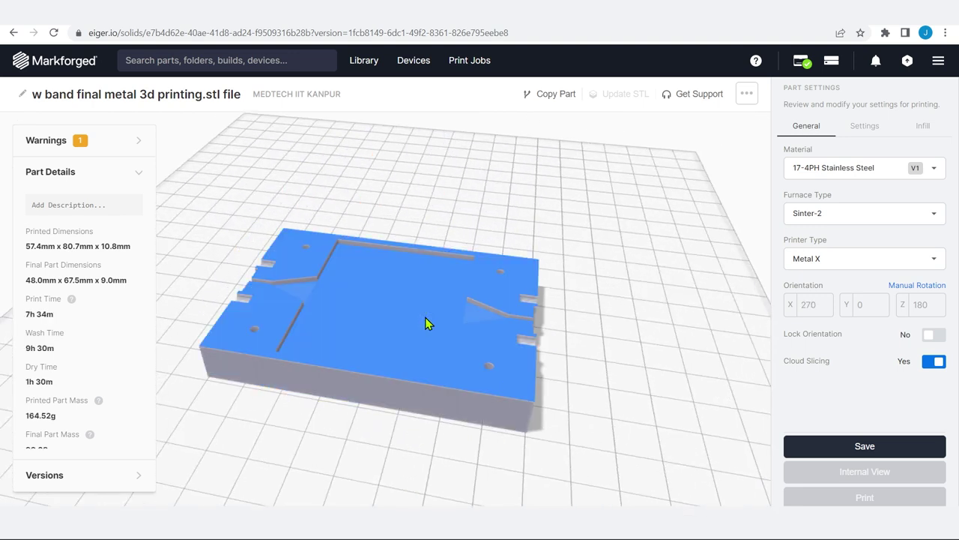
# Stand the part on its long edge, and turn it upright onto its short end.
pyautogui.click(408, 397)
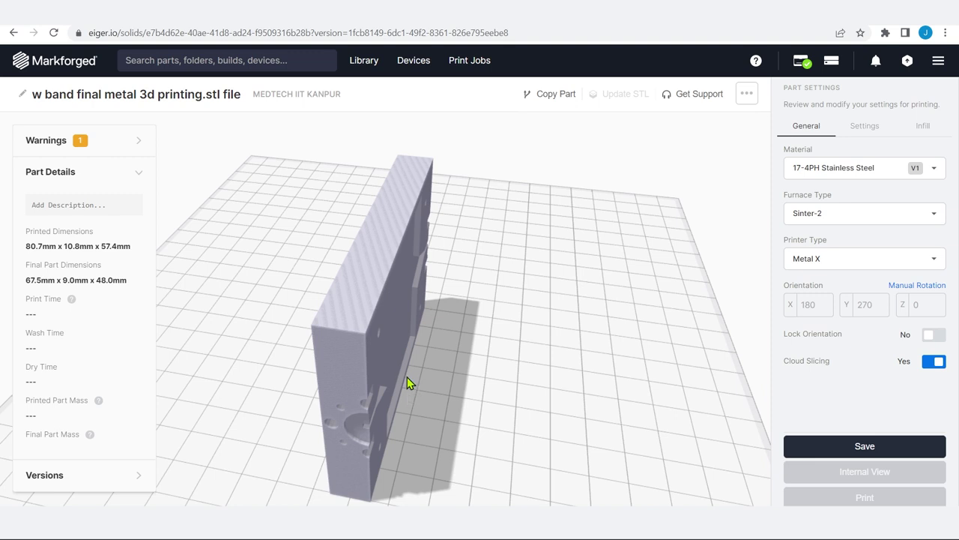
pyautogui.moveTo(430, 449); pyautogui.dragTo(455, 461)
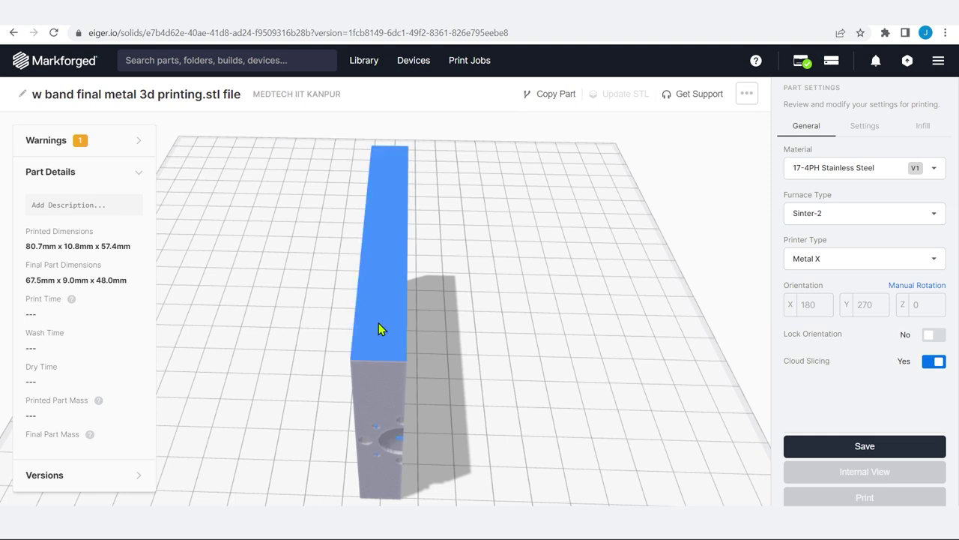
pyautogui.moveTo(429, 427); pyautogui.dragTo(437, 315)
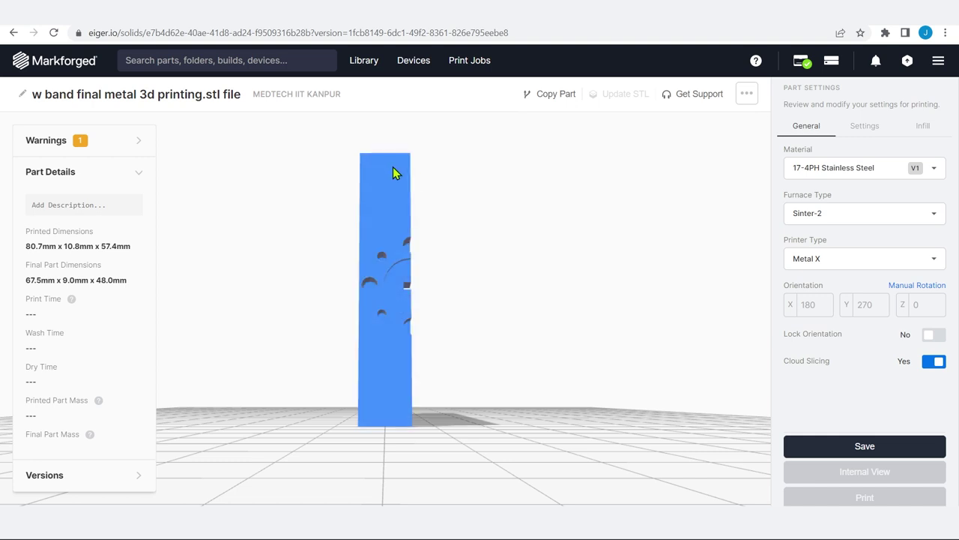
pyautogui.click(387, 207)
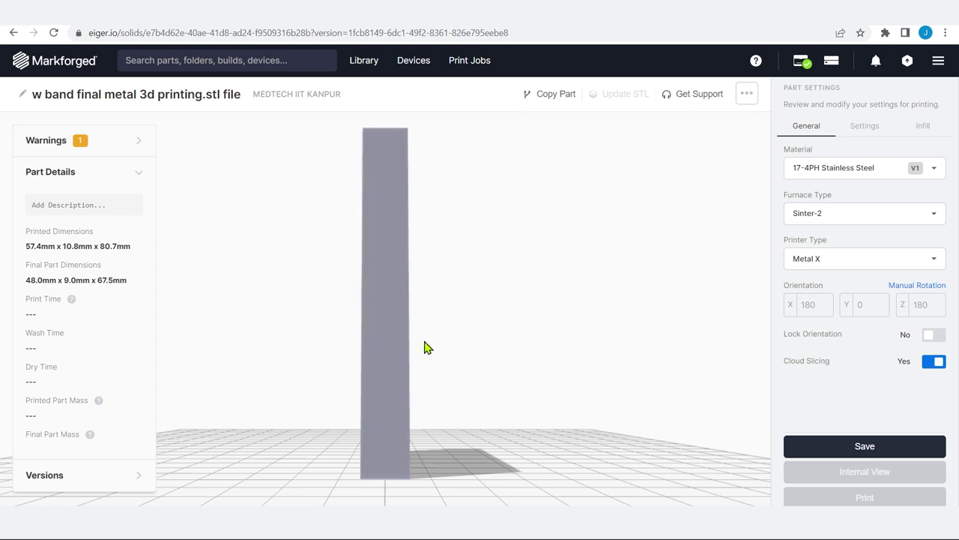
# Lay the part flat on its back face with the pocket up, orientation X 270, Y 0, Z 180.
pyautogui.moveTo(553, 343); pyautogui.dragTo(324, 323)
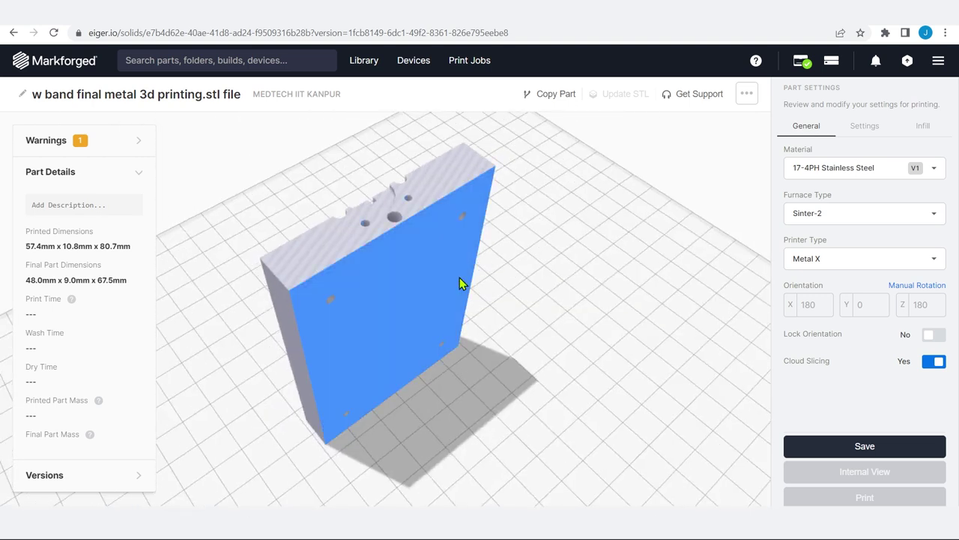
pyautogui.click(424, 256)
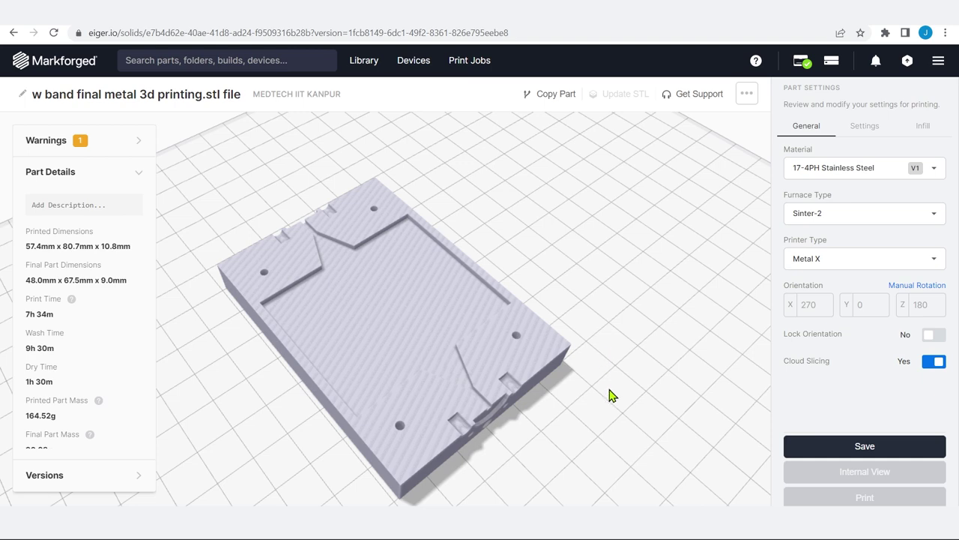
pyautogui.moveTo(659, 352); pyautogui.dragTo(532, 388)
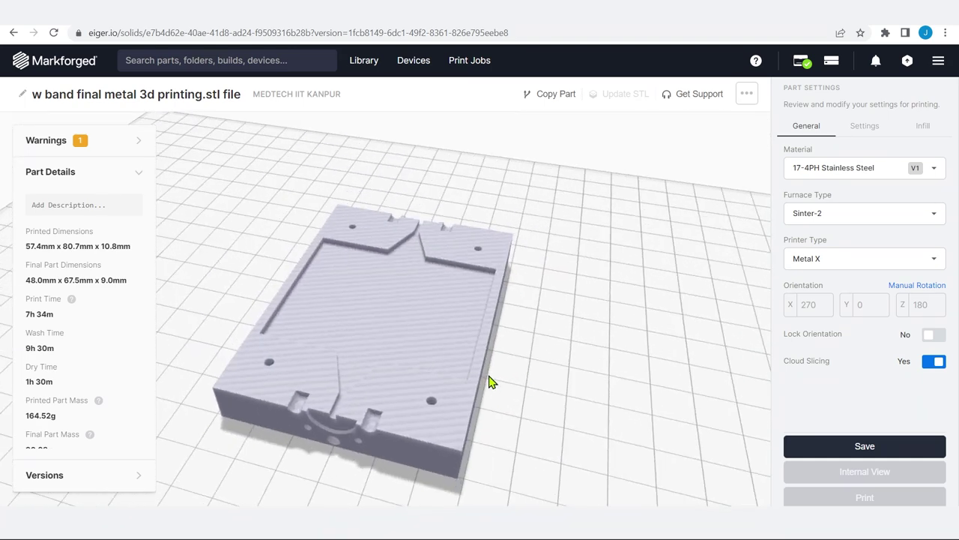
pyautogui.scroll(-5, 489, 382)
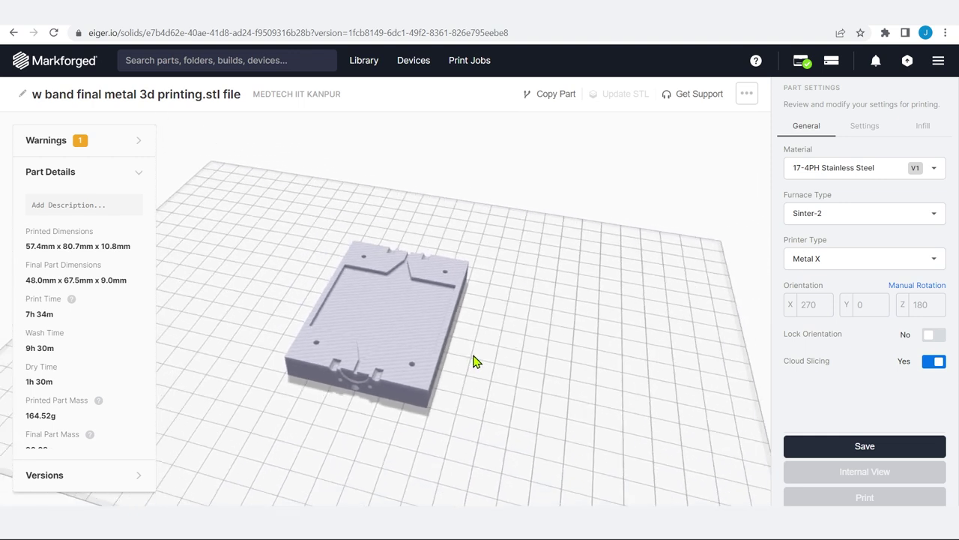
pyautogui.scroll(-3, 469, 378)
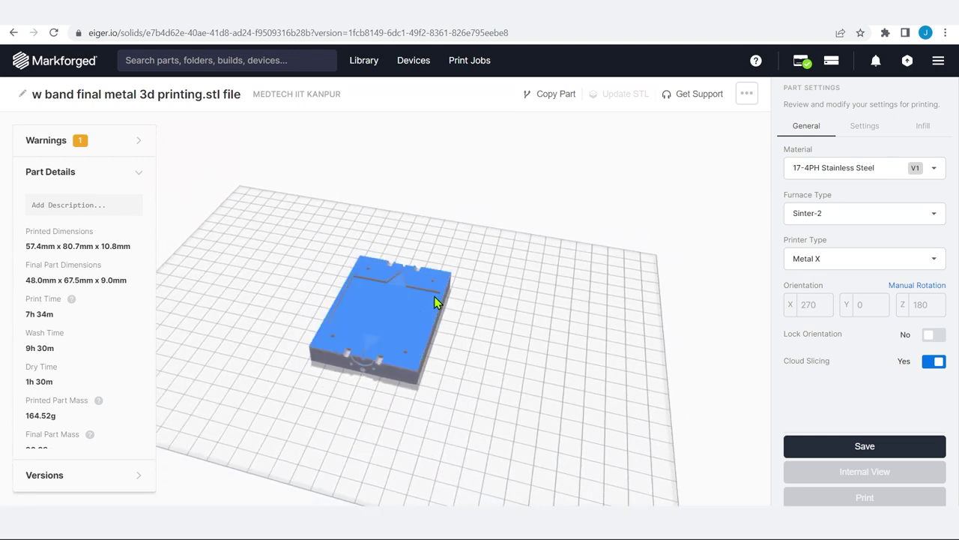
# Try manual rotation and the orientation lock, switching each on and off again.
pyautogui.click(918, 285)
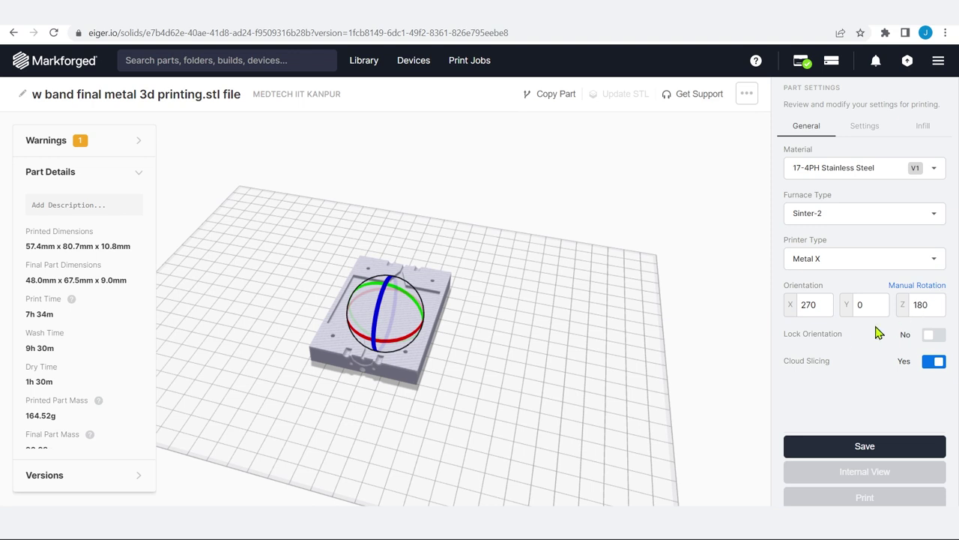
pyautogui.click(907, 288)
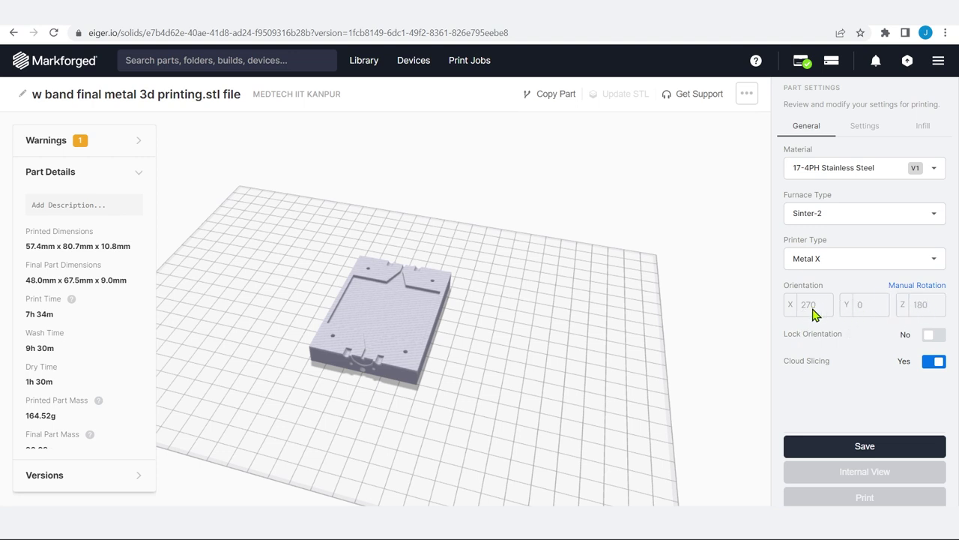
pyautogui.click(933, 344)
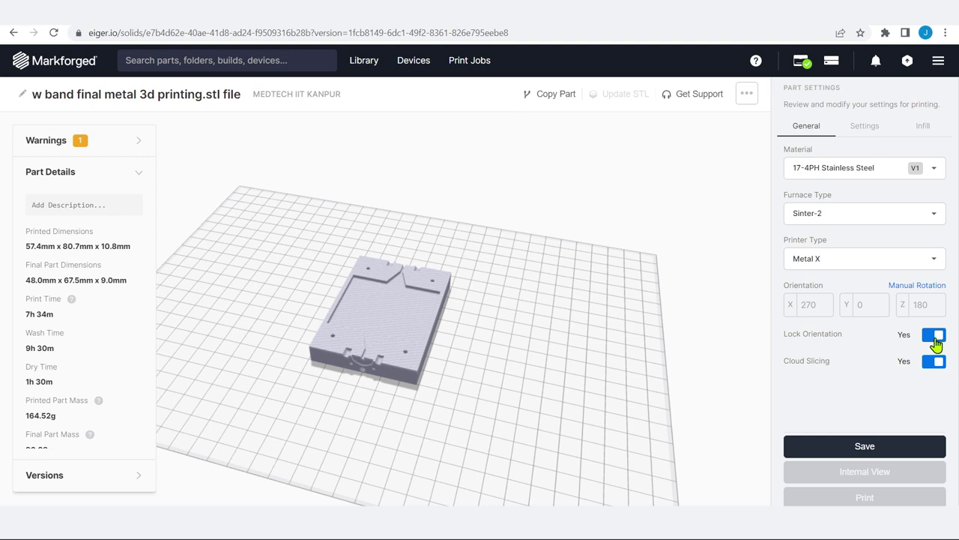
pyautogui.click(934, 343)
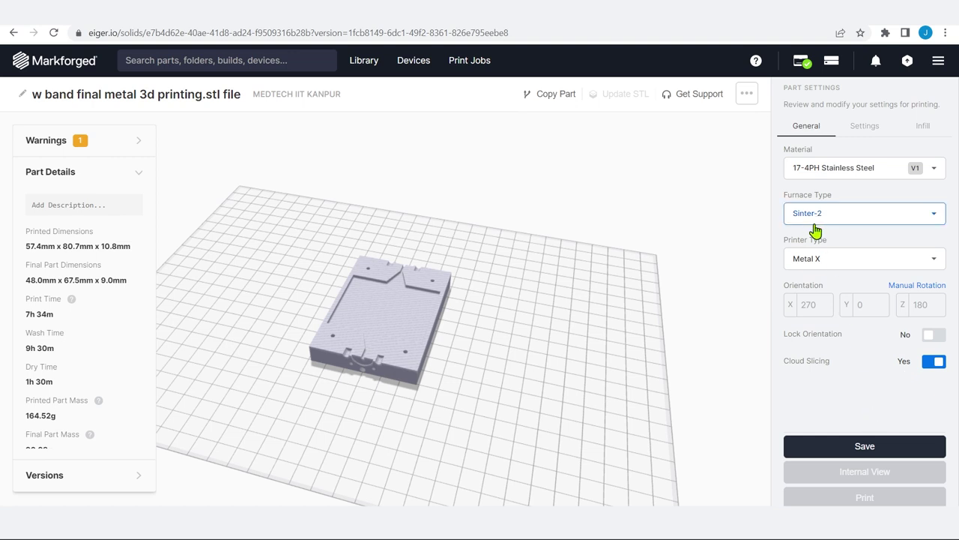
# Save the part's general settings and review the post-sintered layer height options, keeping 0.125 mm.
pyautogui.click(869, 447)
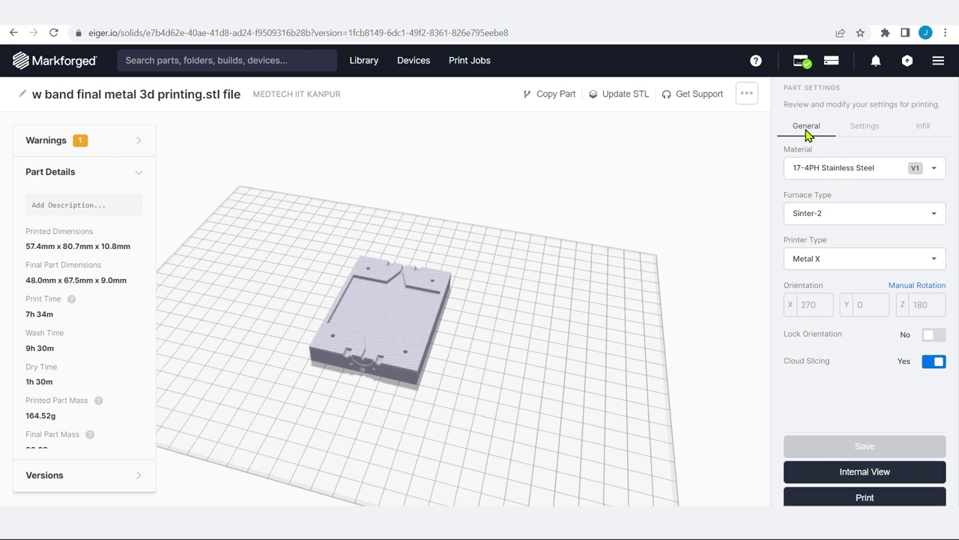
pyautogui.click(866, 135)
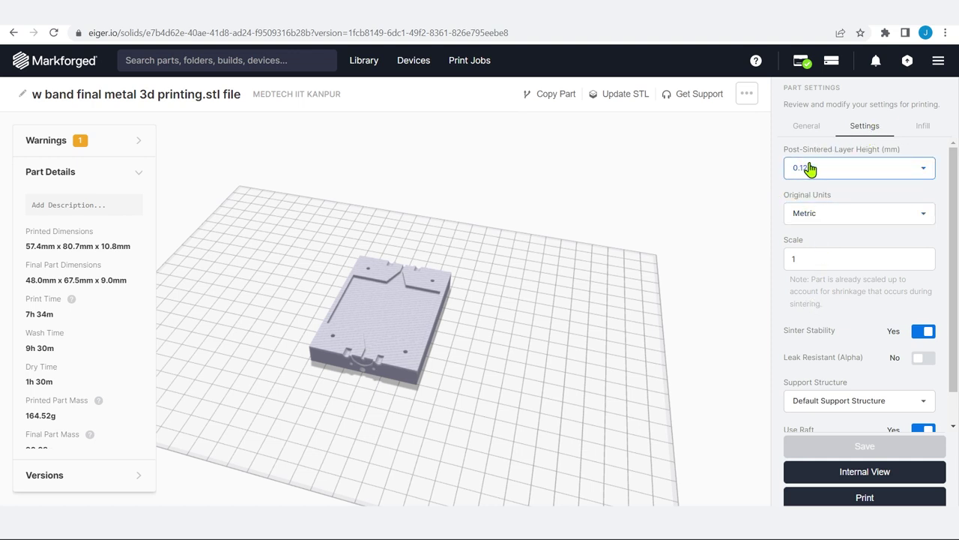
pyautogui.click(871, 175)
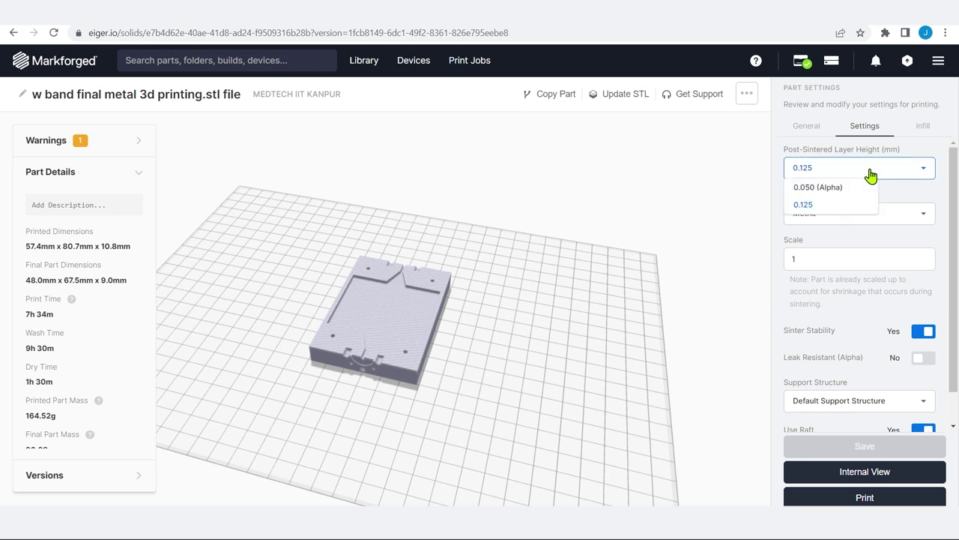
pyautogui.click(871, 175)
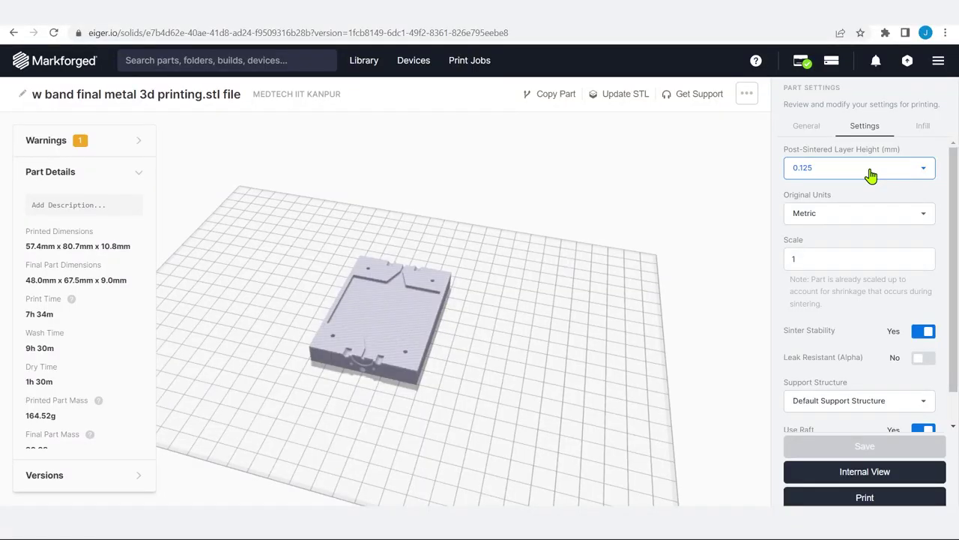
pyautogui.click(871, 175)
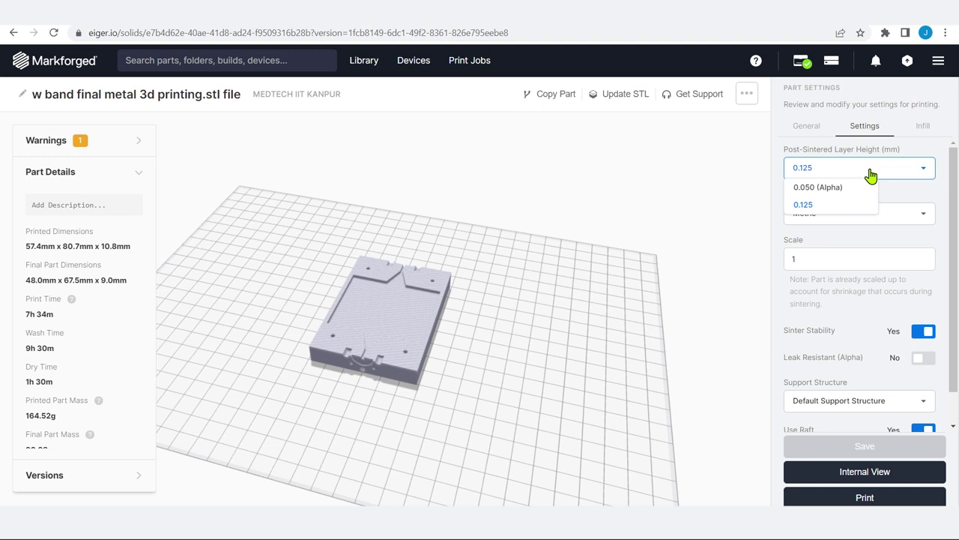
pyautogui.click(871, 174)
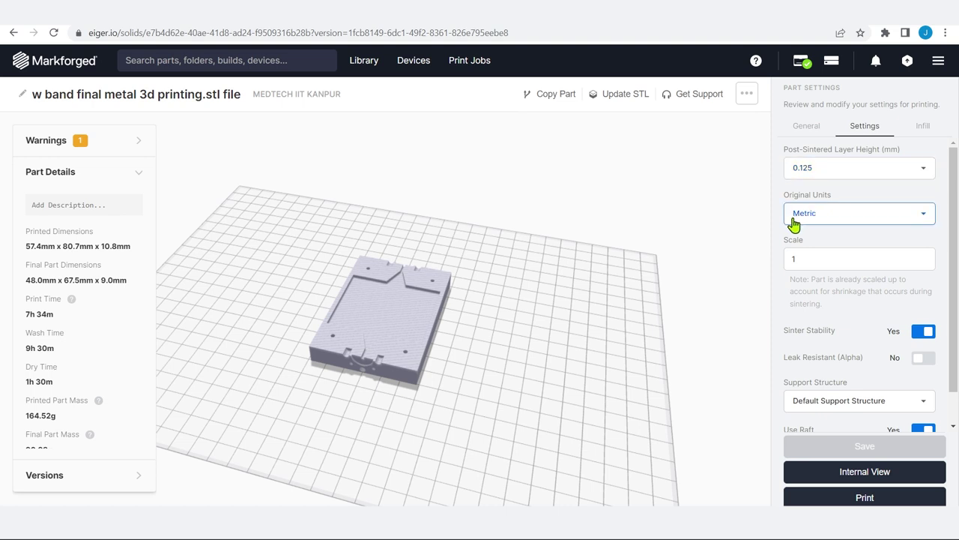
# Review the original units options, keeping Metric, and look over the remaining print settings.
pyautogui.click(831, 213)
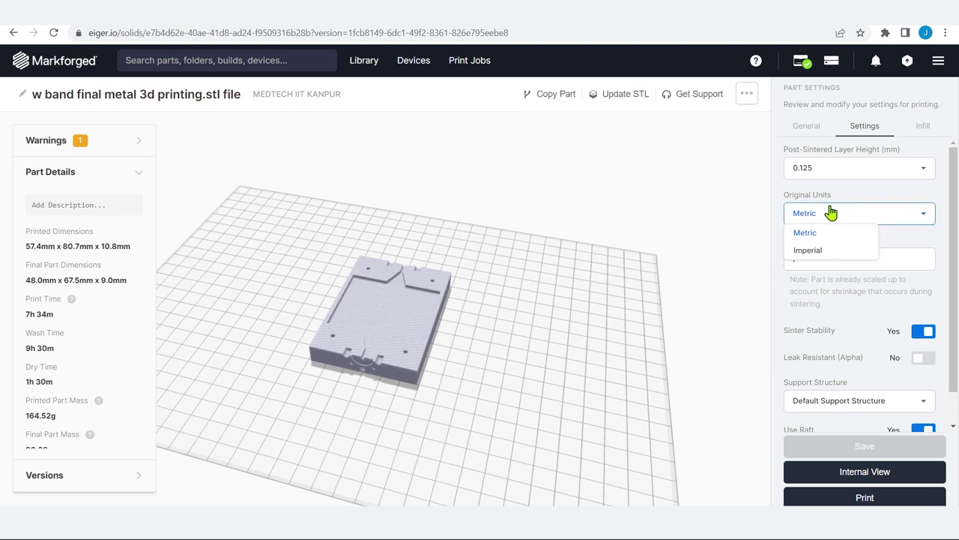
pyautogui.click(829, 213)
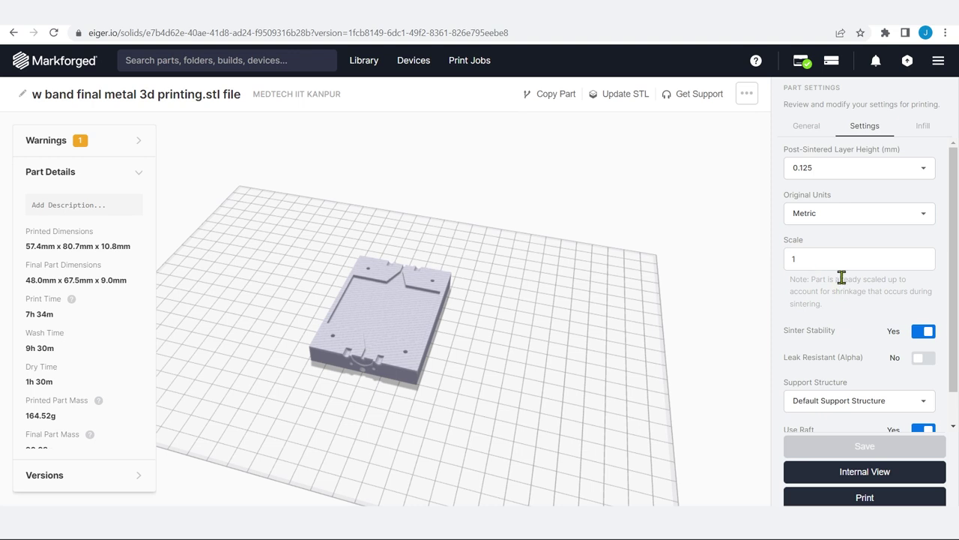
pyautogui.scroll(-1, 841, 285)
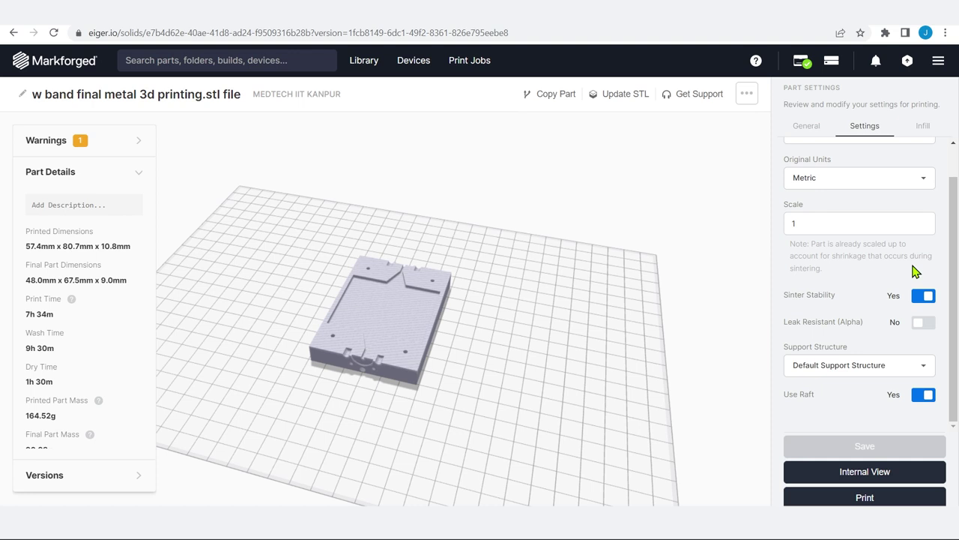
# Set the part's support structure to Cubic Separations (Alpha) and save the part.
pyautogui.click(924, 365)
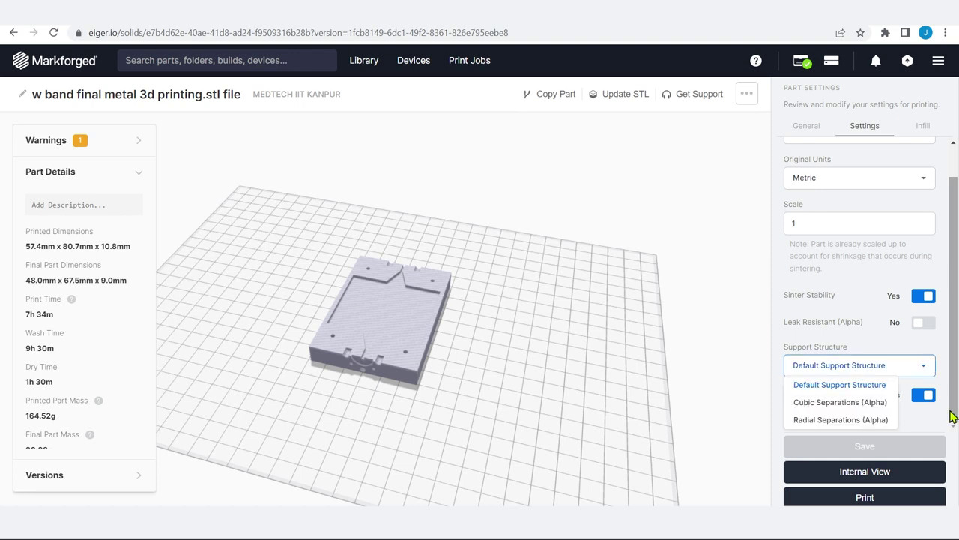
pyautogui.scroll(1, 865, 403)
pyautogui.click(865, 401)
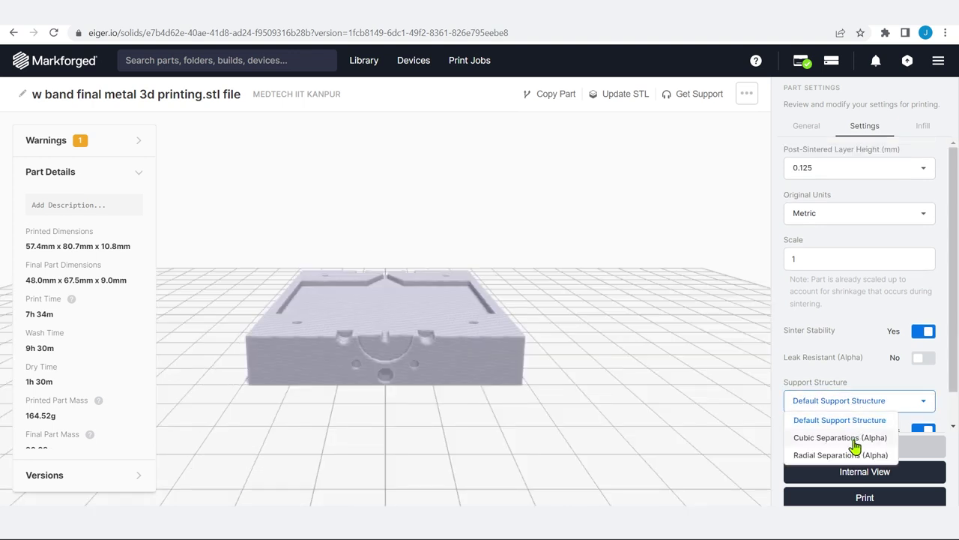
pyautogui.click(854, 438)
pyautogui.click(872, 446)
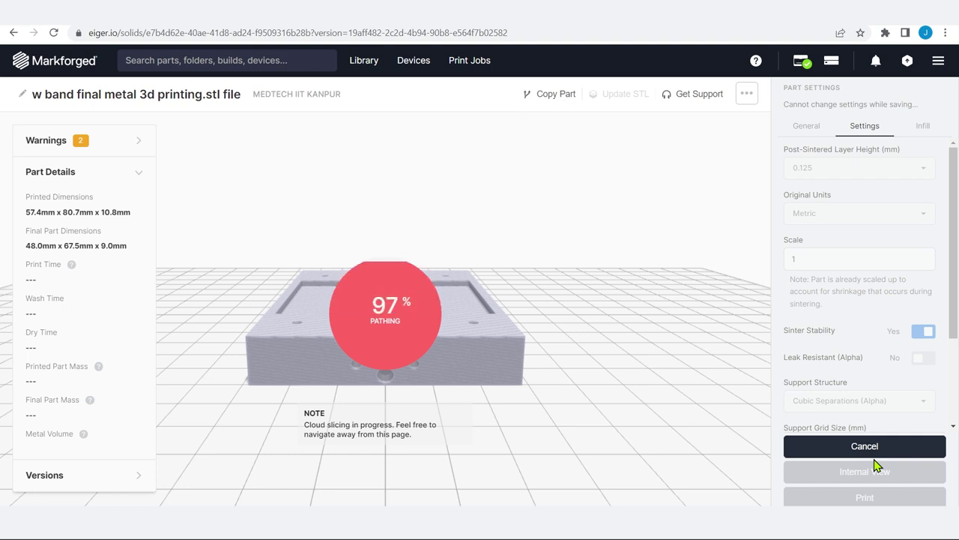
# Inspect the cubic separation supports inside the holes in the sliced internal view, and return to the part view.
pyautogui.click(886, 479)
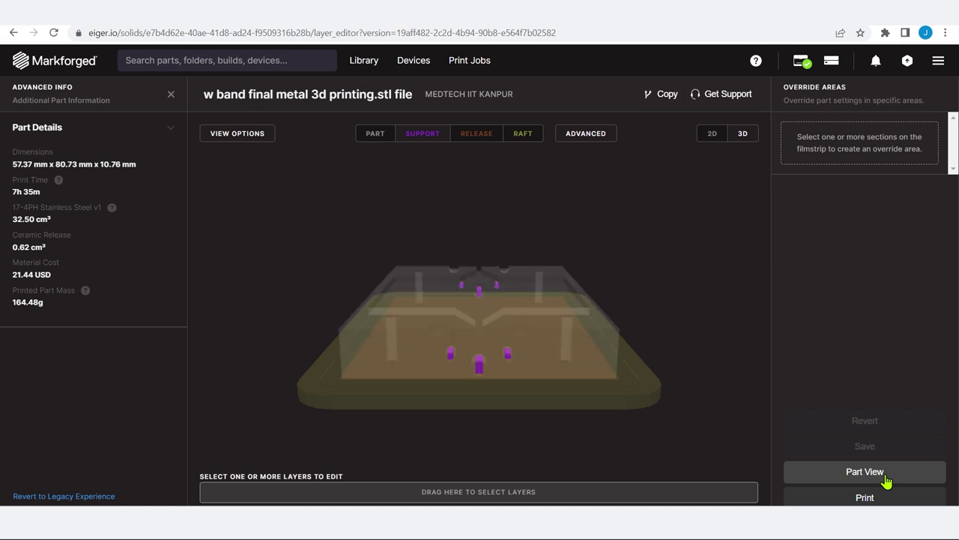
pyautogui.scroll(3, 486, 392)
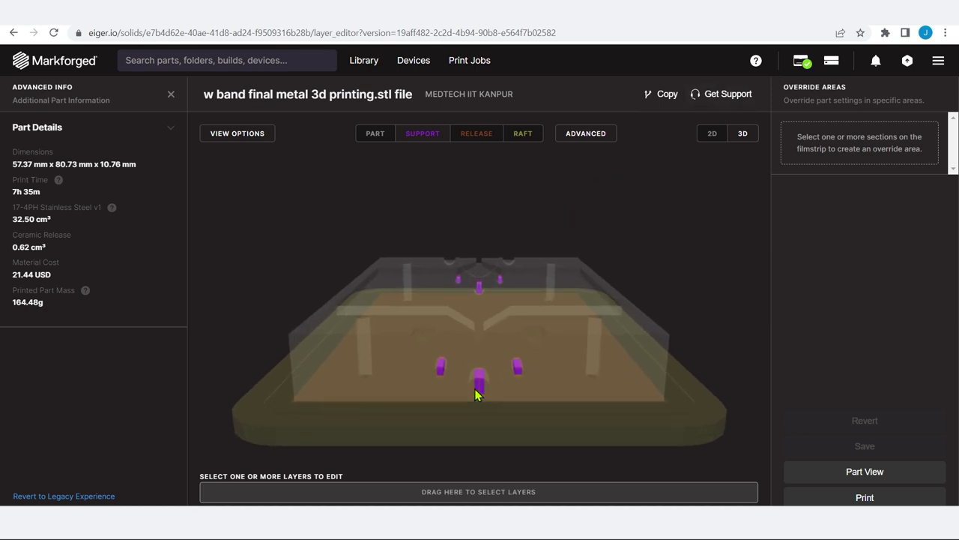
pyautogui.moveTo(479, 395); pyautogui.dragTo(473, 303)
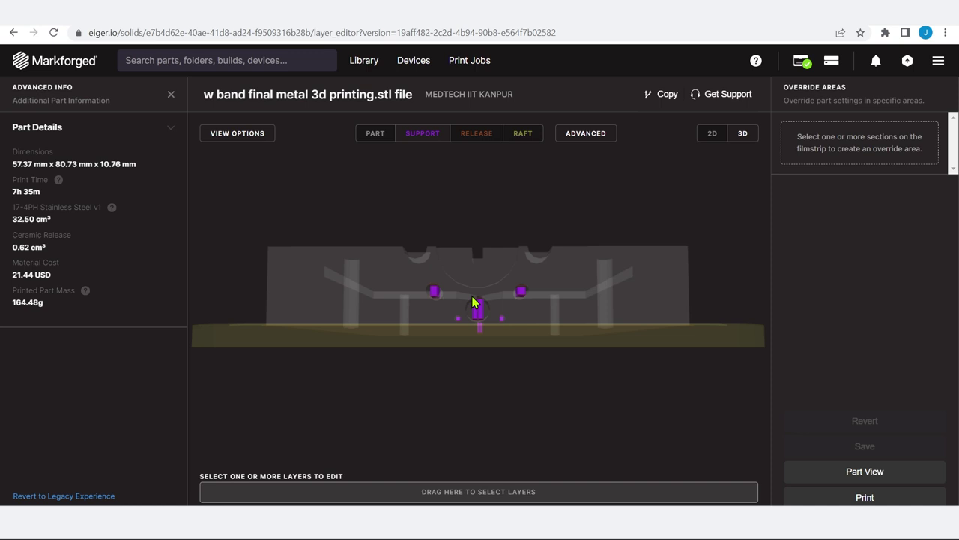
pyautogui.scroll(5, 473, 303)
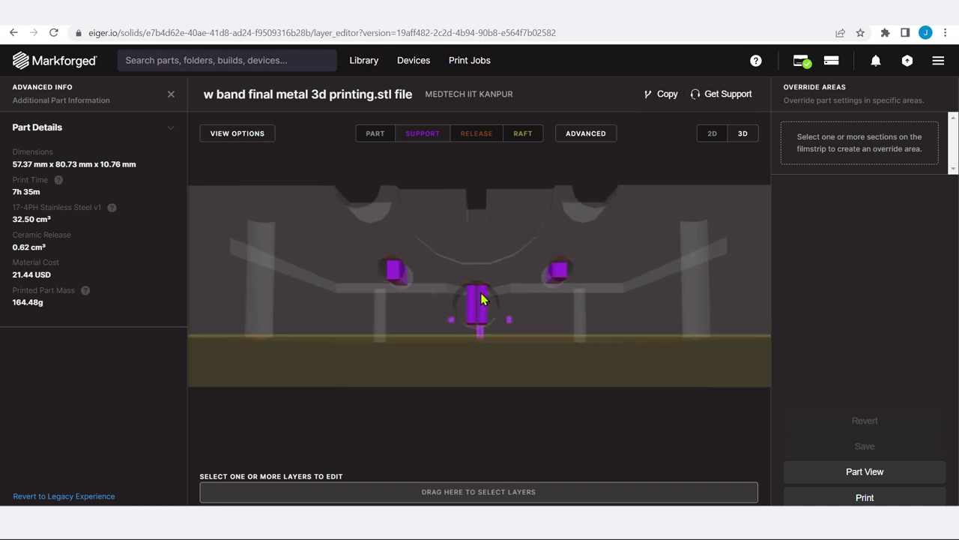
pyautogui.moveTo(450, 305); pyautogui.dragTo(448, 340)
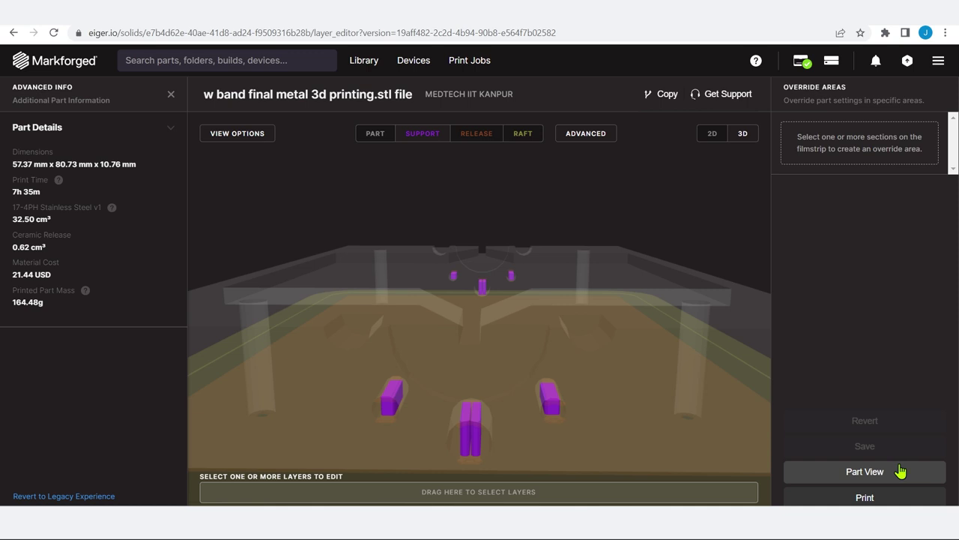
pyautogui.click(900, 471)
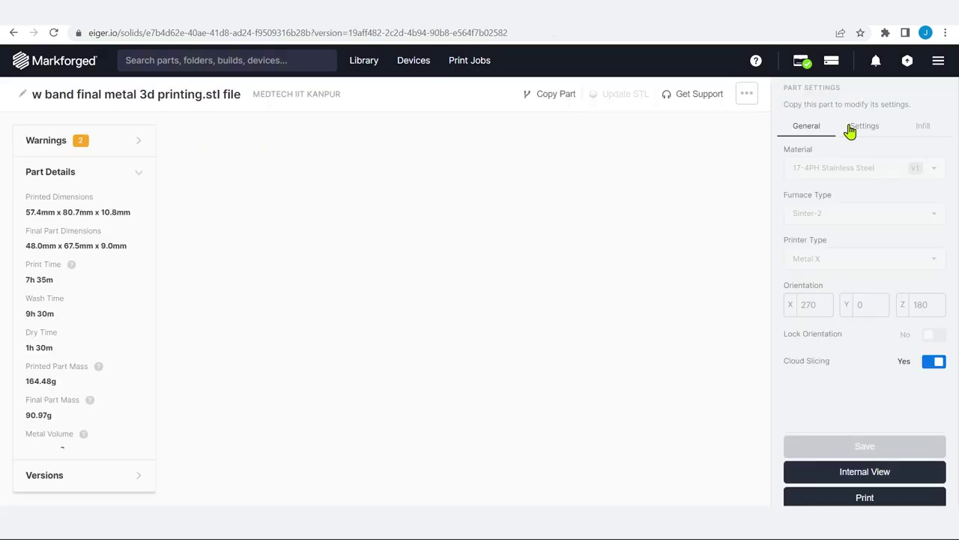
# Set the part's support structure to Radial Separations (Alpha) and save the part.
pyautogui.click(863, 129)
pyautogui.click(867, 401)
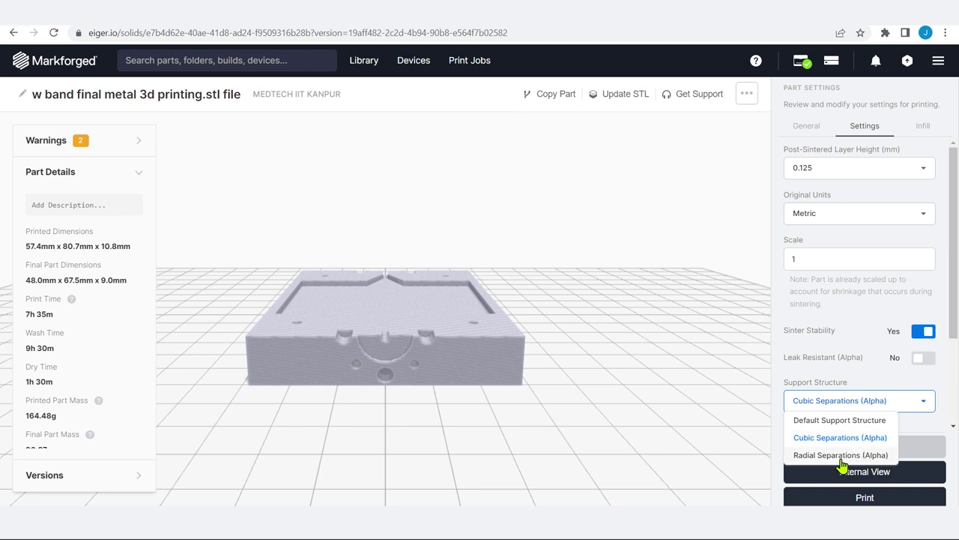
pyautogui.click(868, 462)
pyautogui.click(864, 448)
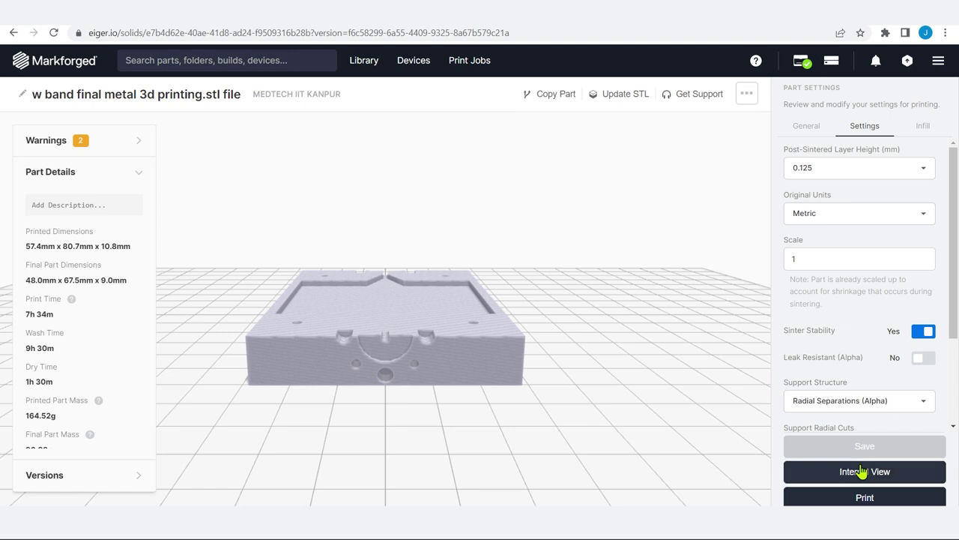
# Inspect the radial separation supports in the sliced internal view from several angles, and return to the part view.
pyautogui.click(864, 478)
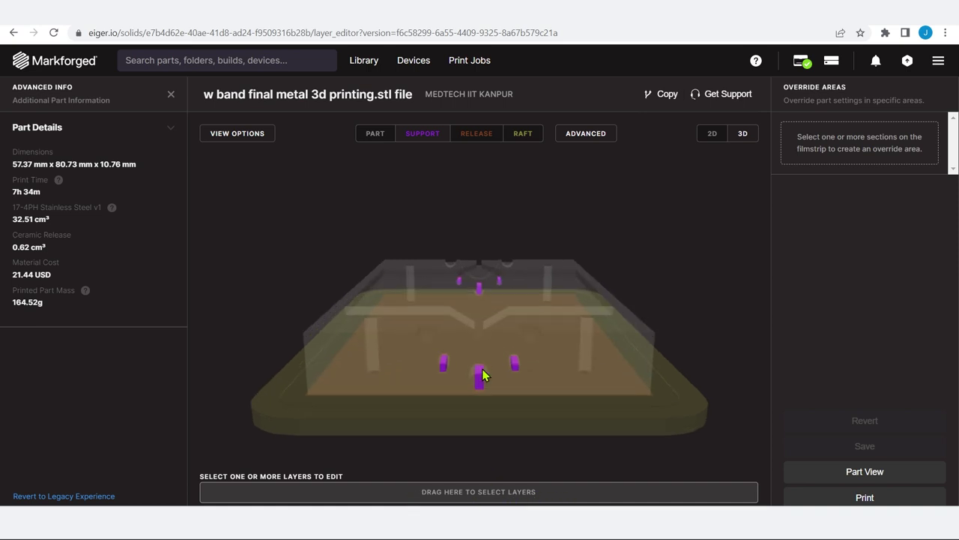
pyautogui.moveTo(479, 398); pyautogui.dragTo(483, 361)
pyautogui.scroll(5, 487, 322)
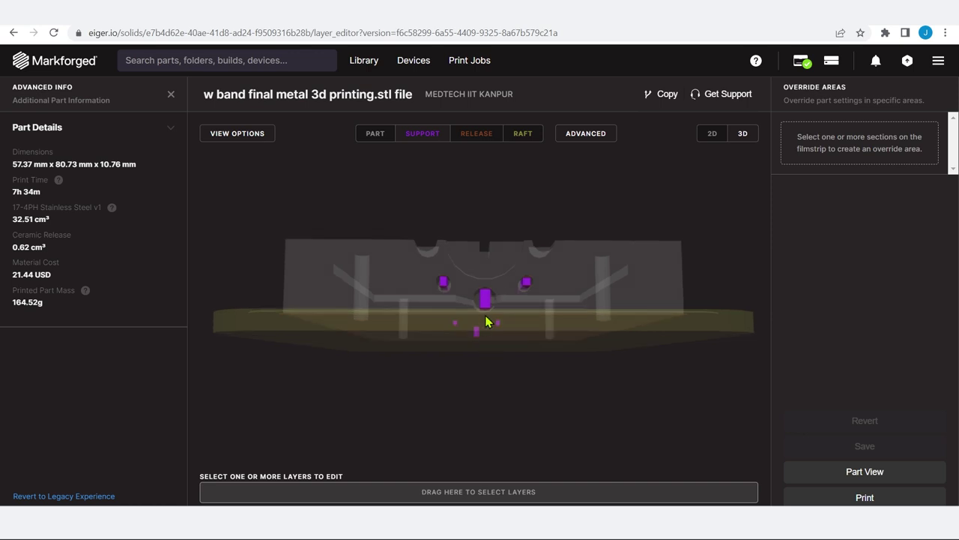
pyautogui.moveTo(485, 285); pyautogui.dragTo(469, 352)
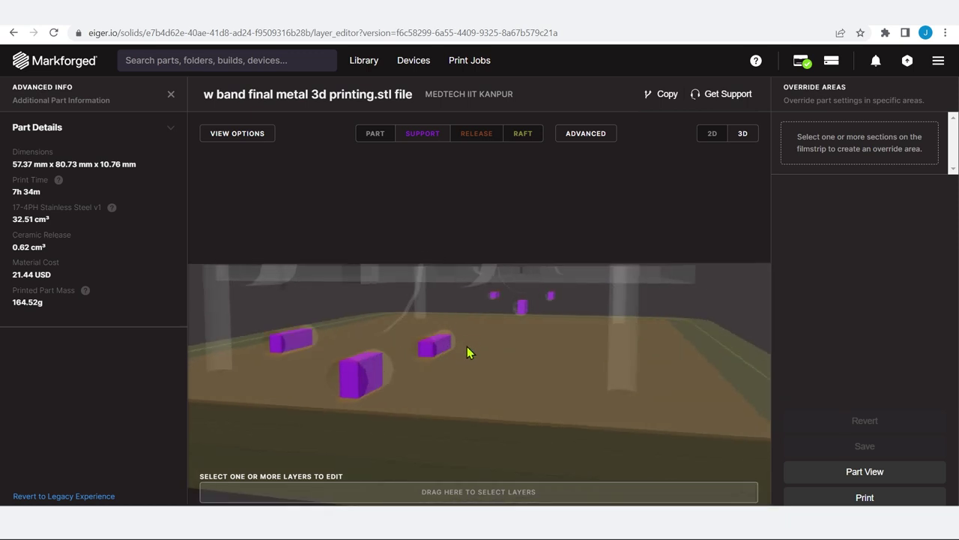
pyautogui.click(863, 470)
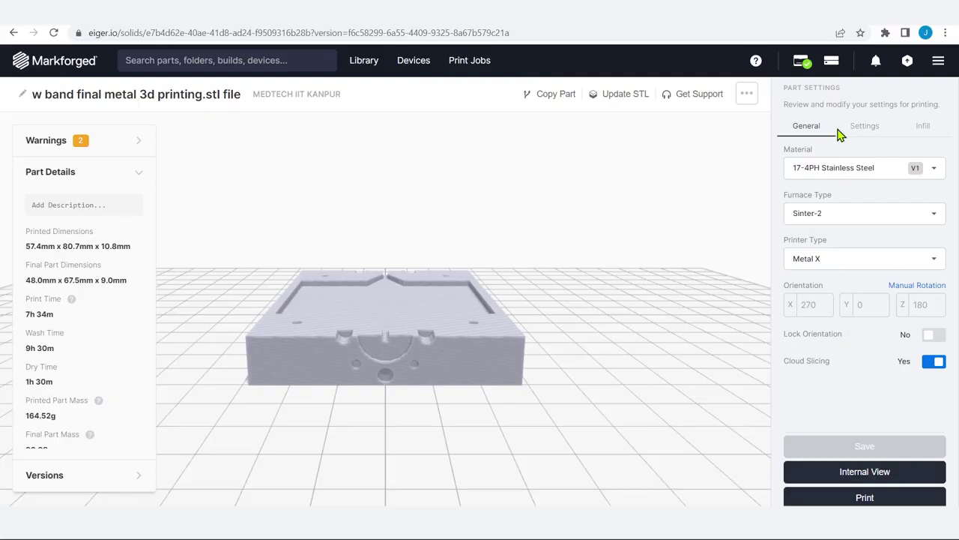
# Review the support structure options again, keeping Radial Separations (Alpha).
pyautogui.click(873, 132)
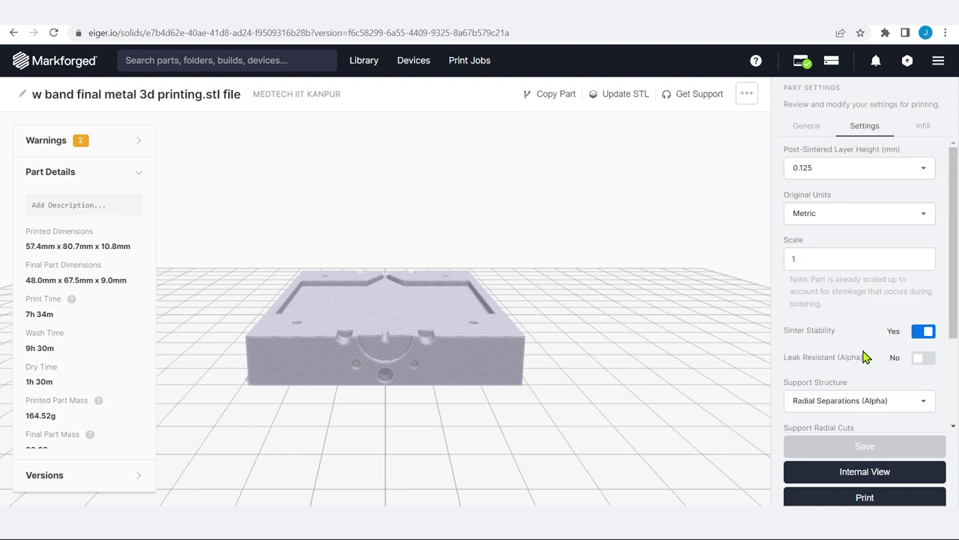
pyautogui.scroll(-2, 864, 358)
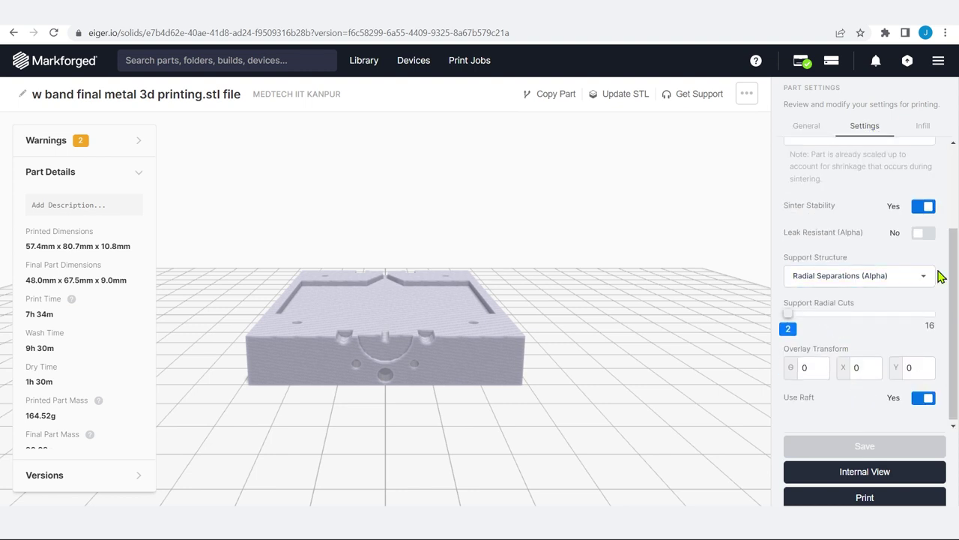
pyautogui.click(823, 279)
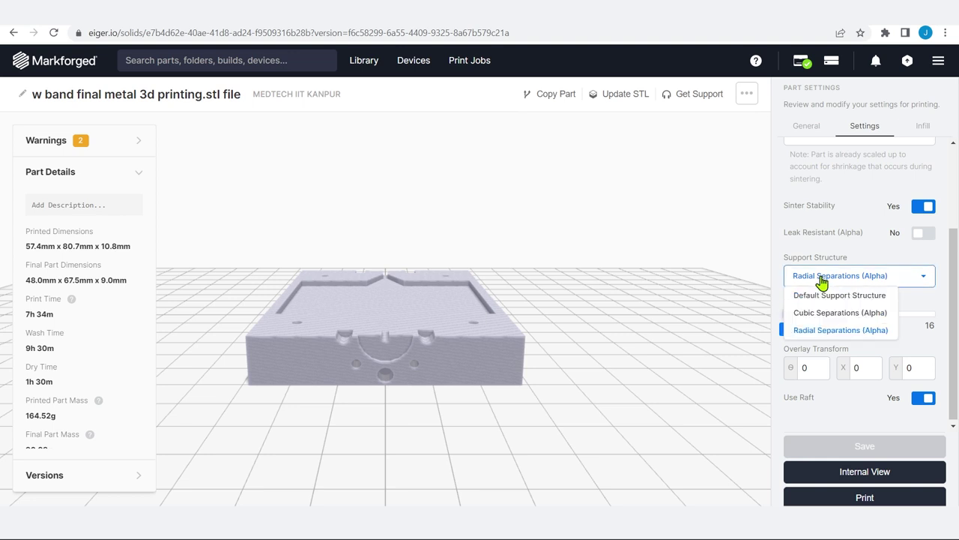
pyautogui.click(822, 279)
pyautogui.click(822, 279)
pyautogui.click(927, 301)
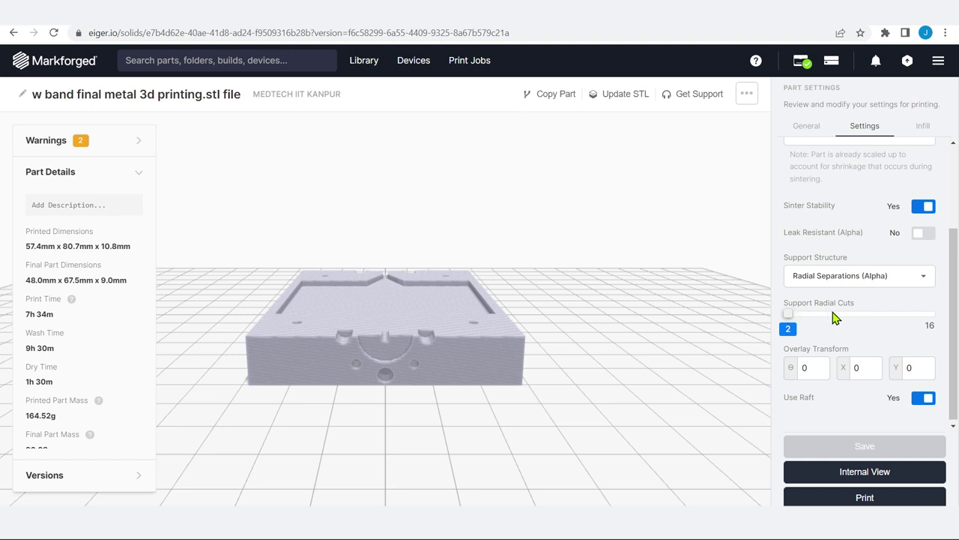
# Try 9 support radial cuts, and set the number back to 2.
pyautogui.moveTo(790, 322); pyautogui.dragTo(764, 330)
pyautogui.moveTo(789, 320); pyautogui.dragTo(859, 322)
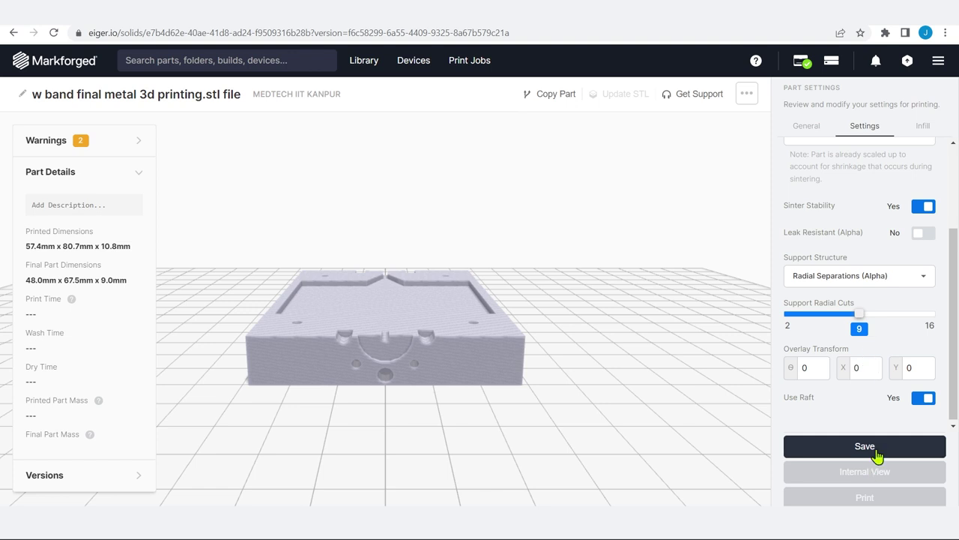
pyautogui.moveTo(859, 323); pyautogui.dragTo(787, 322)
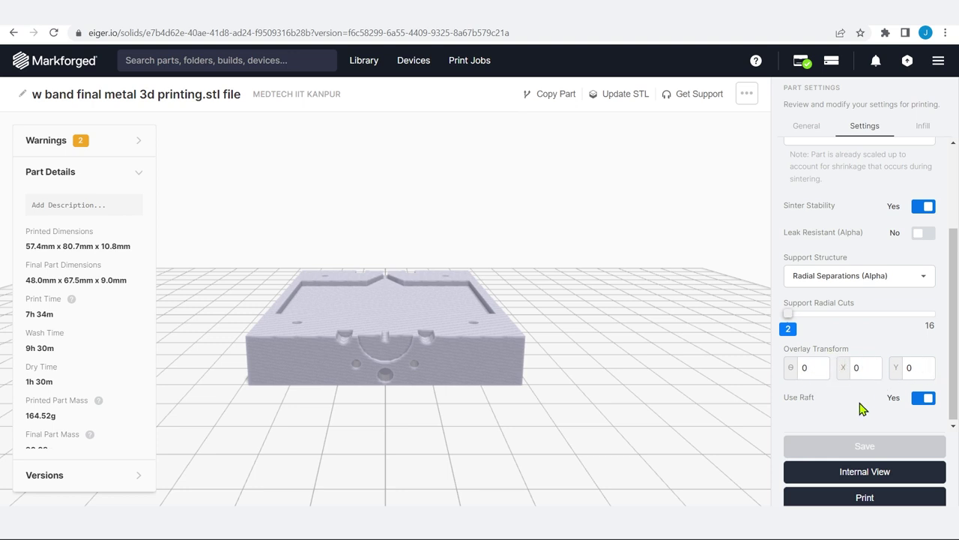
# Review the infill settings and the fill pattern options, keeping Triangular Fill.
pyautogui.scroll(-1, 859, 366)
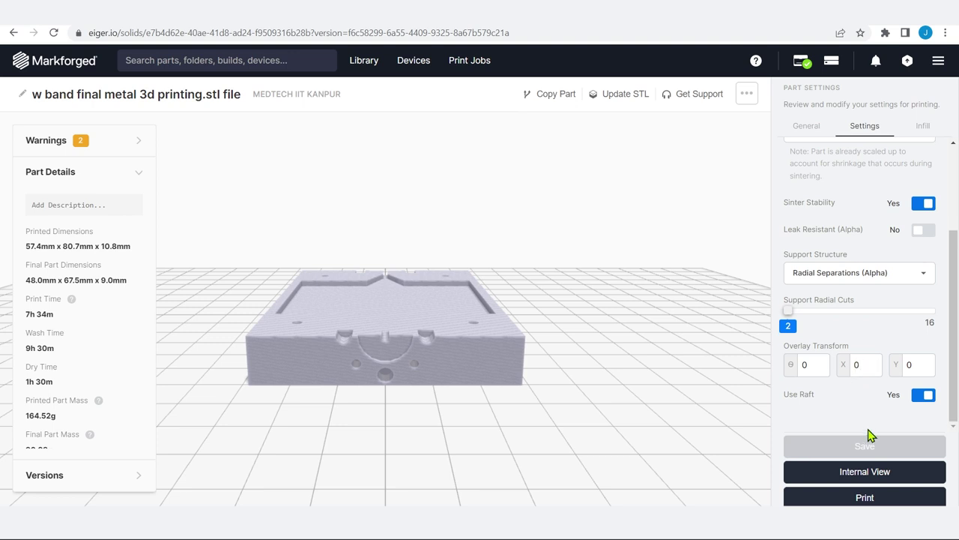
pyautogui.scroll(3, 899, 285)
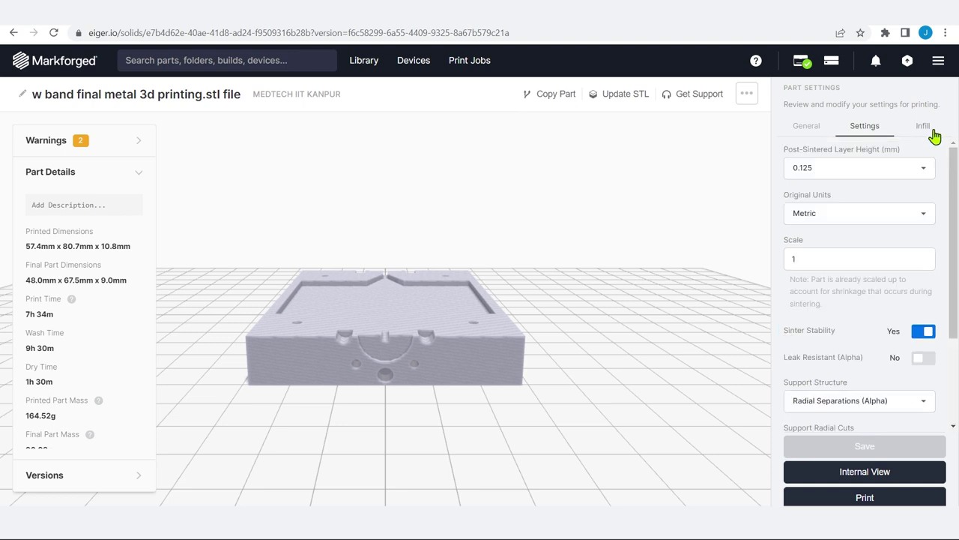
pyautogui.click(924, 131)
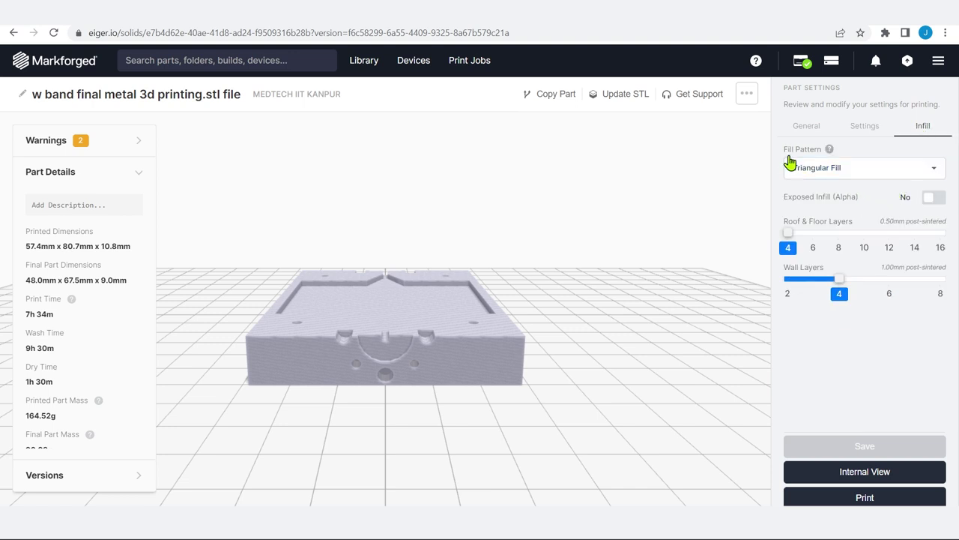
pyautogui.click(834, 166)
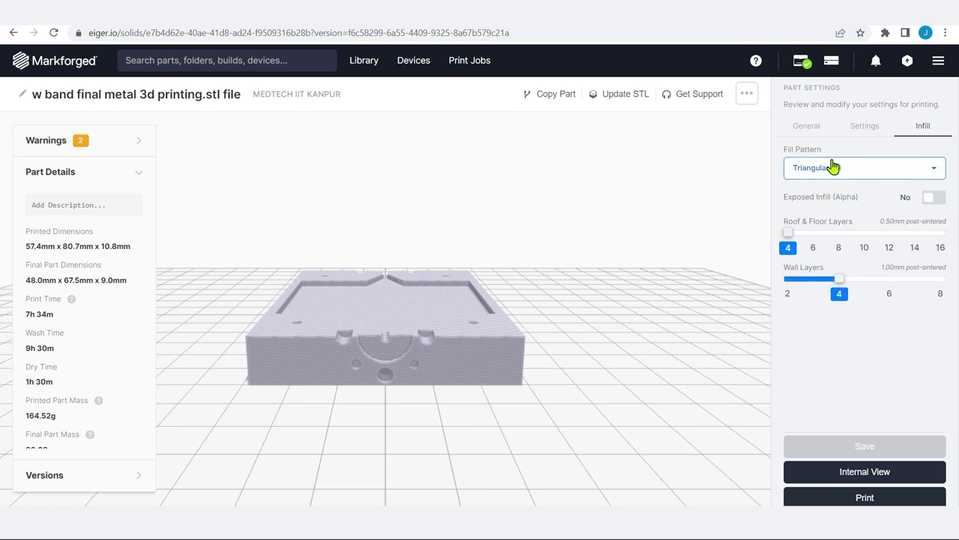
pyautogui.click(849, 173)
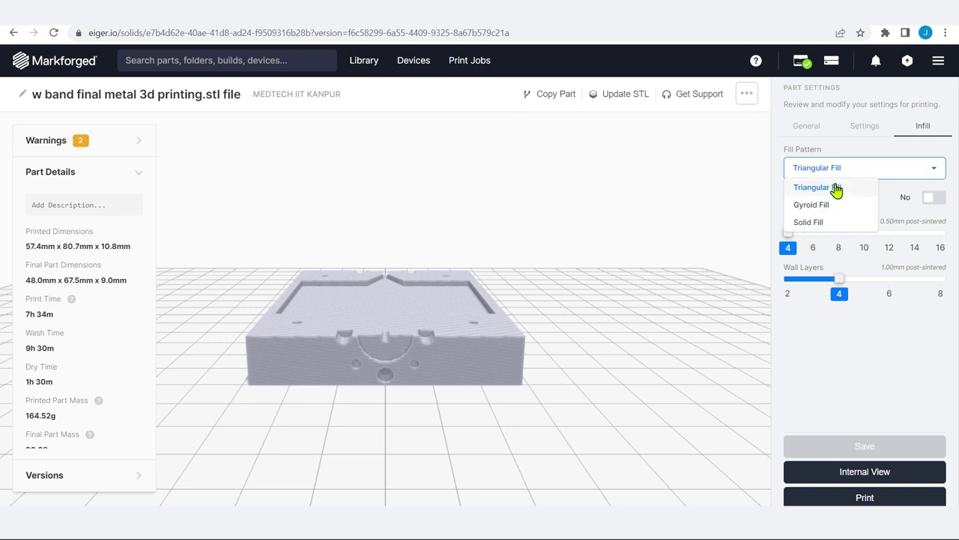
pyautogui.click(836, 192)
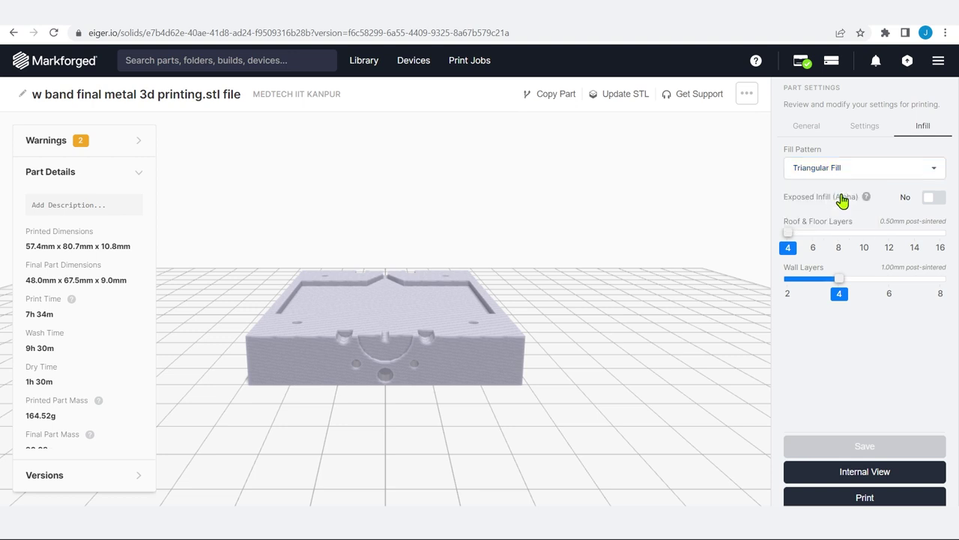
# Inspect the triangular-fill part and its raft in the internal view, and return to the part view.
pyautogui.click(871, 473)
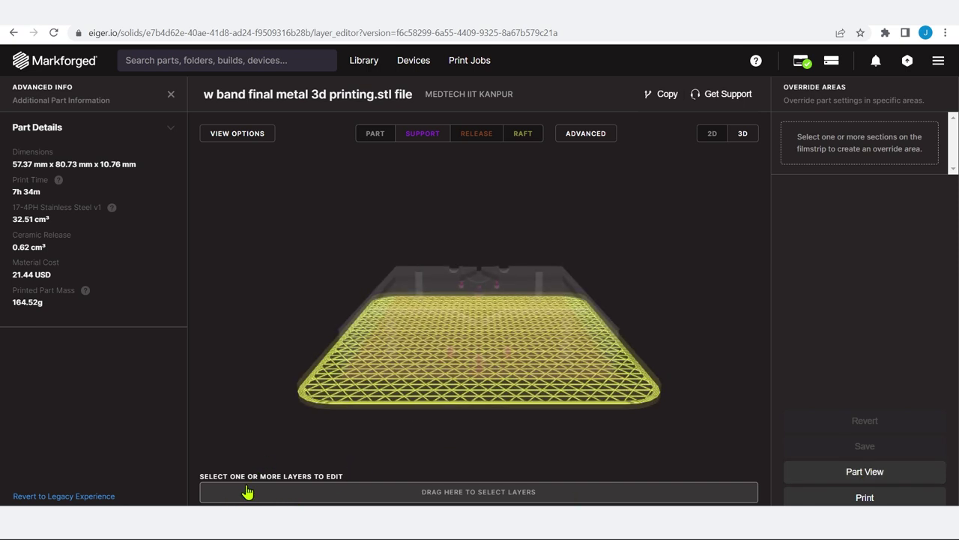
pyautogui.moveTo(493, 313); pyautogui.dragTo(491, 403)
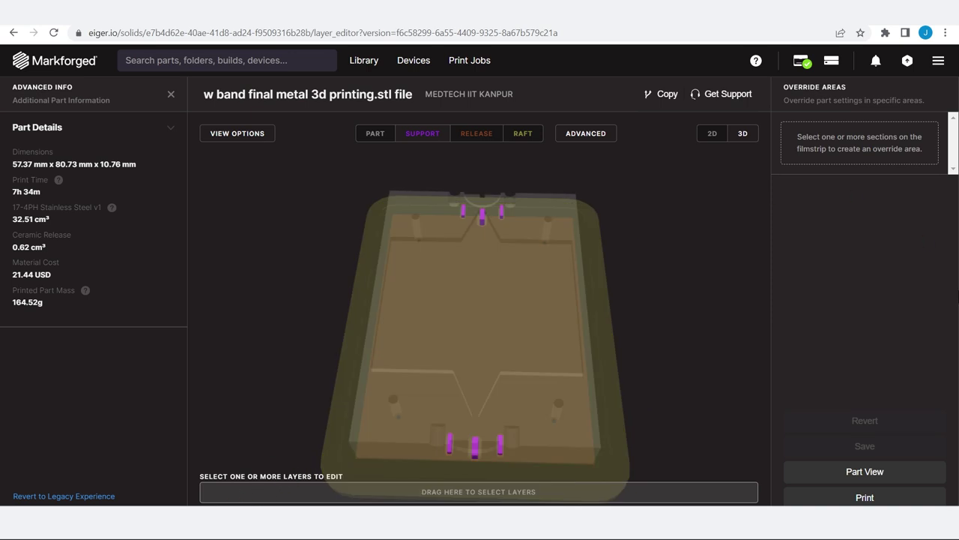
pyautogui.click(864, 466)
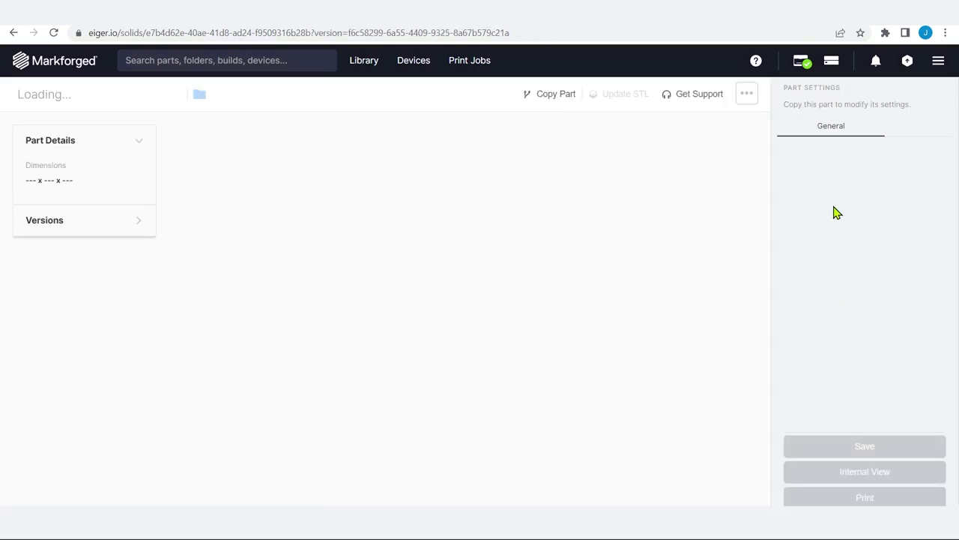
# Set the infill's fill pattern to Gyroid Fill and save the part.
pyautogui.click(921, 126)
pyautogui.click(857, 170)
pyautogui.click(812, 205)
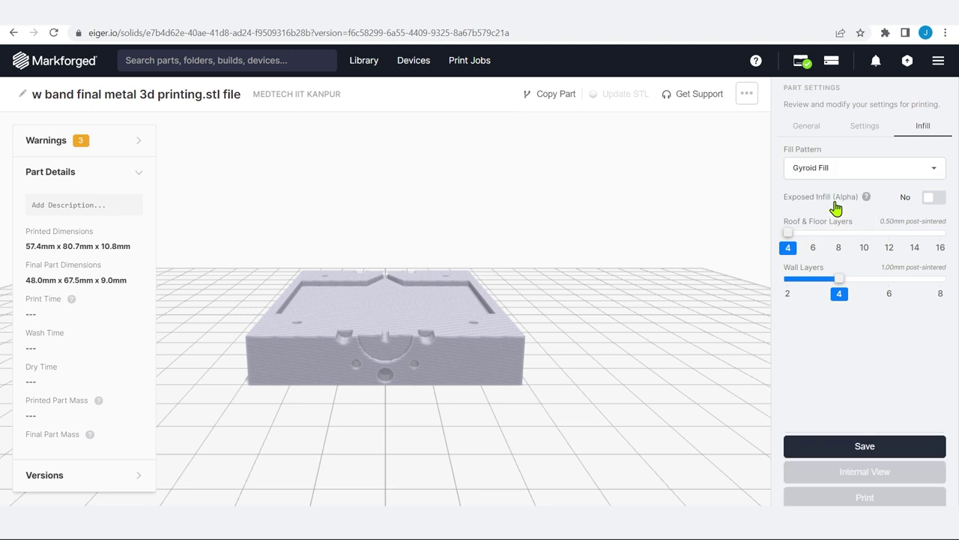
pyautogui.click(870, 450)
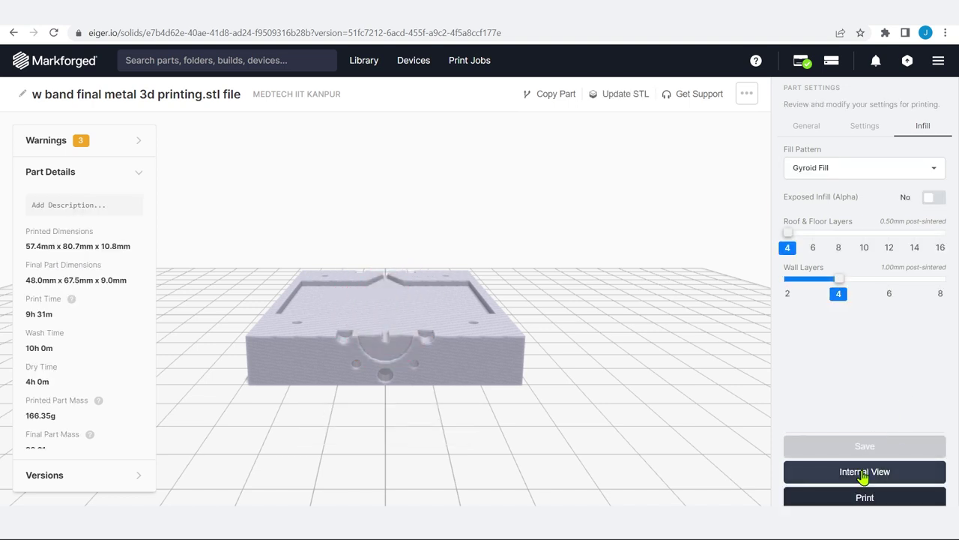
# Inspect the gyroid-fill part at layer 16 and without a layer selection in the internal view, and return to the part view.
pyautogui.click(864, 472)
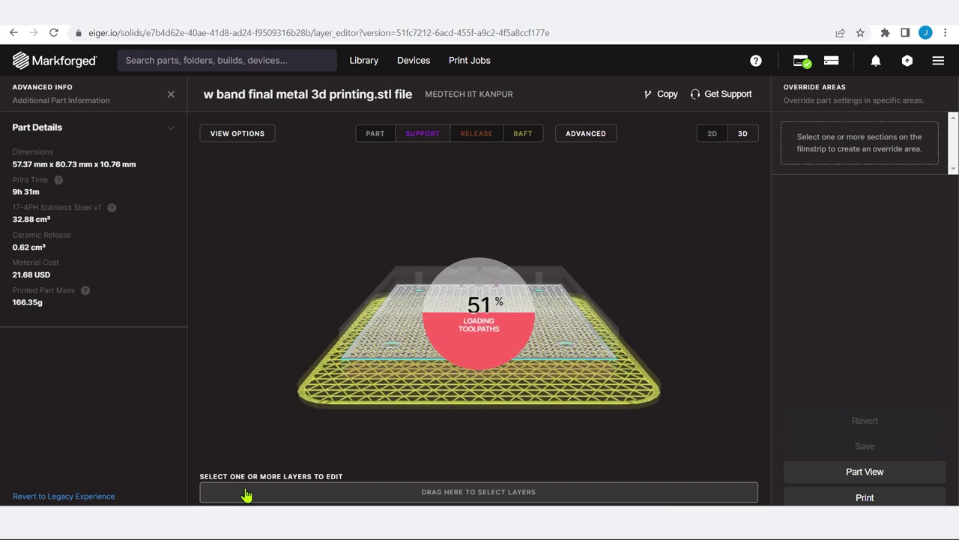
pyautogui.click(295, 494)
pyautogui.moveTo(411, 388); pyautogui.dragTo(401, 475)
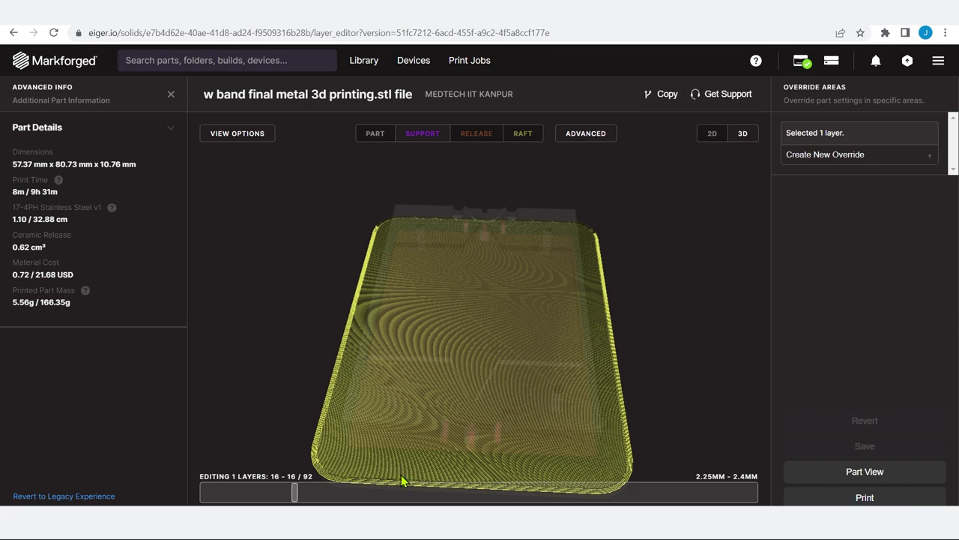
pyautogui.moveTo(403, 468); pyautogui.dragTo(299, 498)
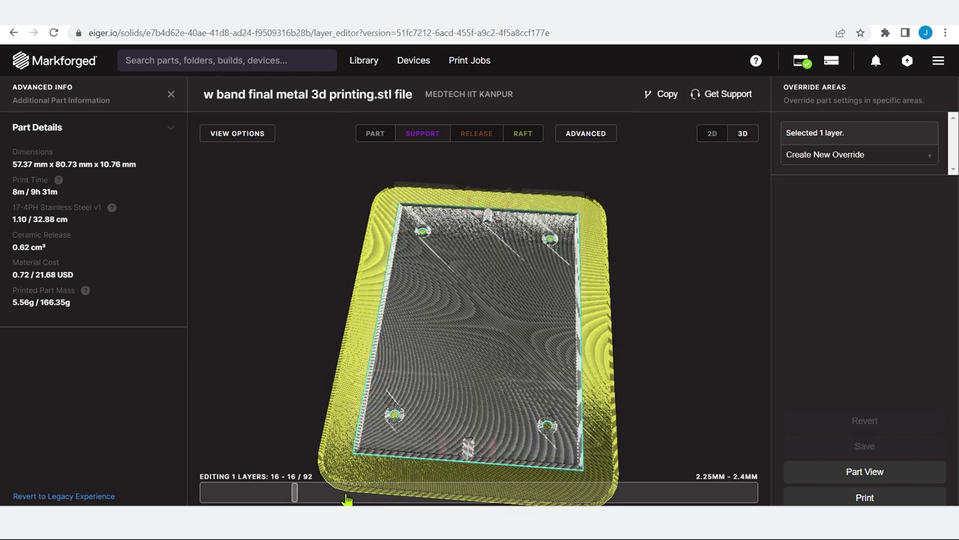
pyautogui.click(385, 499)
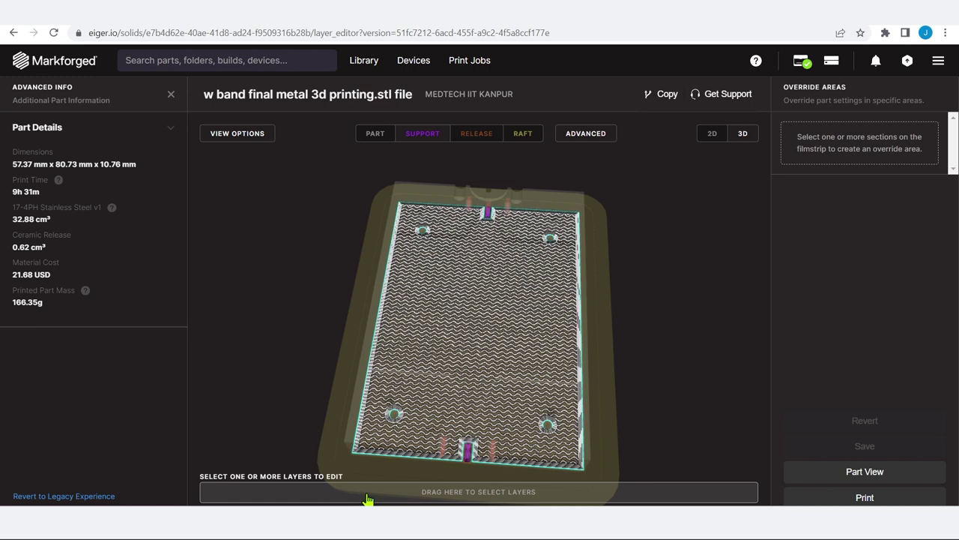
pyautogui.click(907, 471)
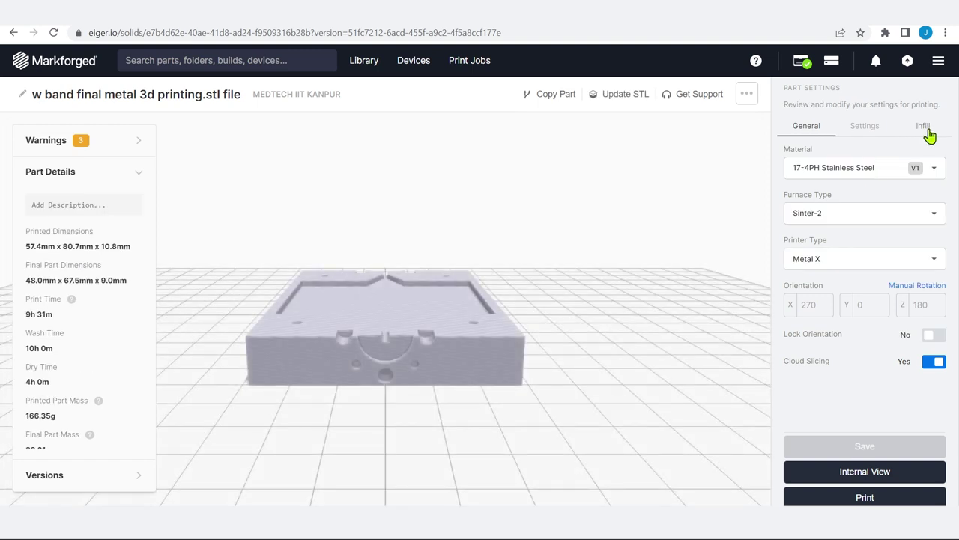
# Set the infill's fill pattern to Solid Fill and save the part.
pyautogui.click(923, 126)
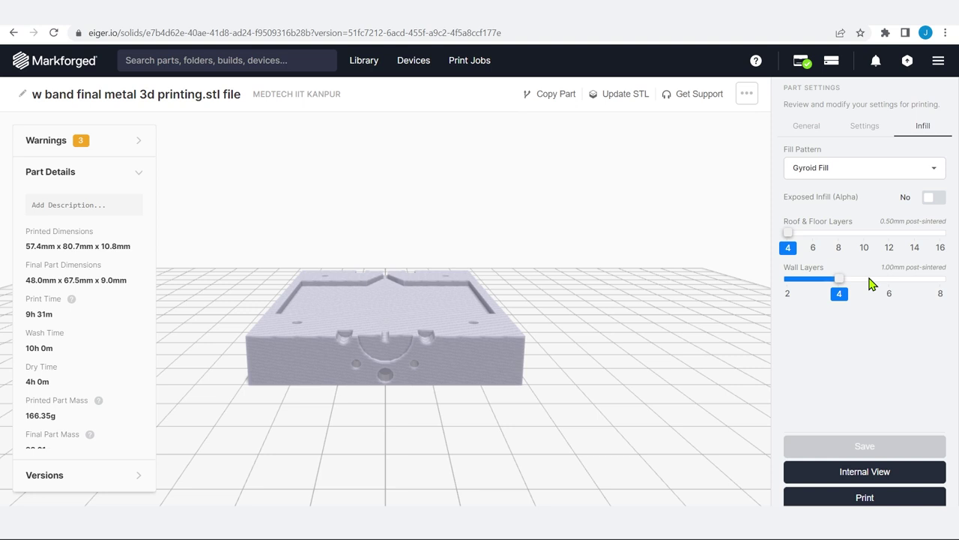
pyautogui.moveTo(840, 279)
pyautogui.mouseDown()
pyautogui.moveTo(927, 278)
pyautogui.moveTo(772, 279)
pyautogui.moveTo(835, 280)
pyautogui.mouseUp()
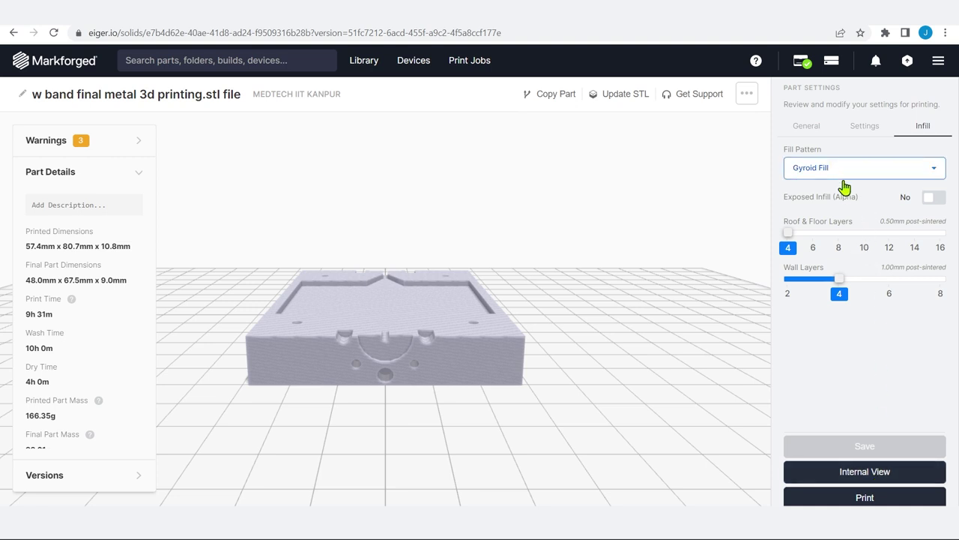
pyautogui.click(874, 174)
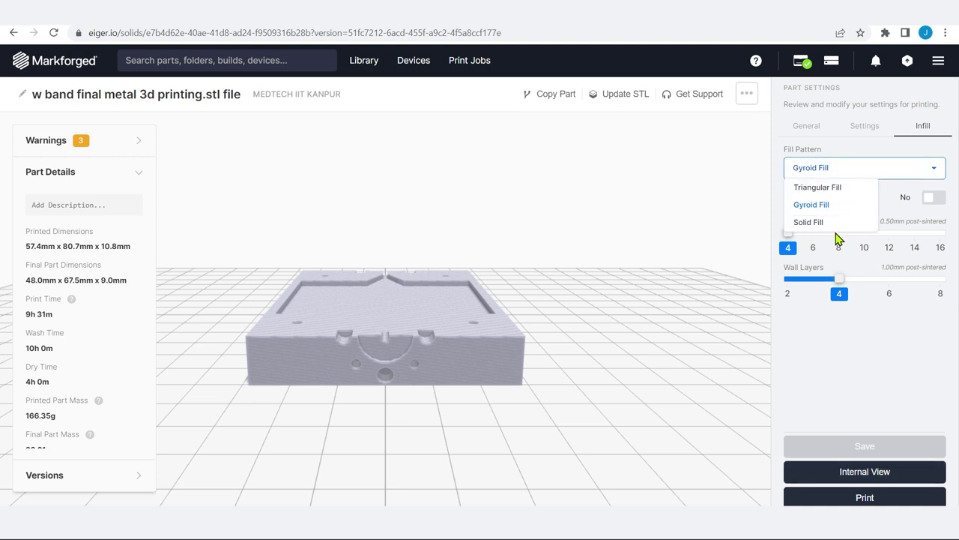
pyautogui.click(810, 222)
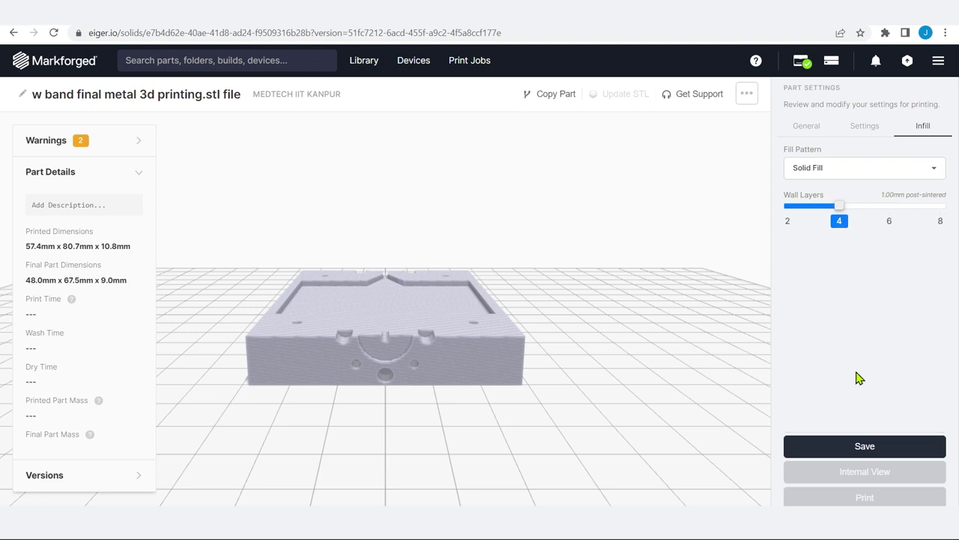
pyautogui.click(866, 447)
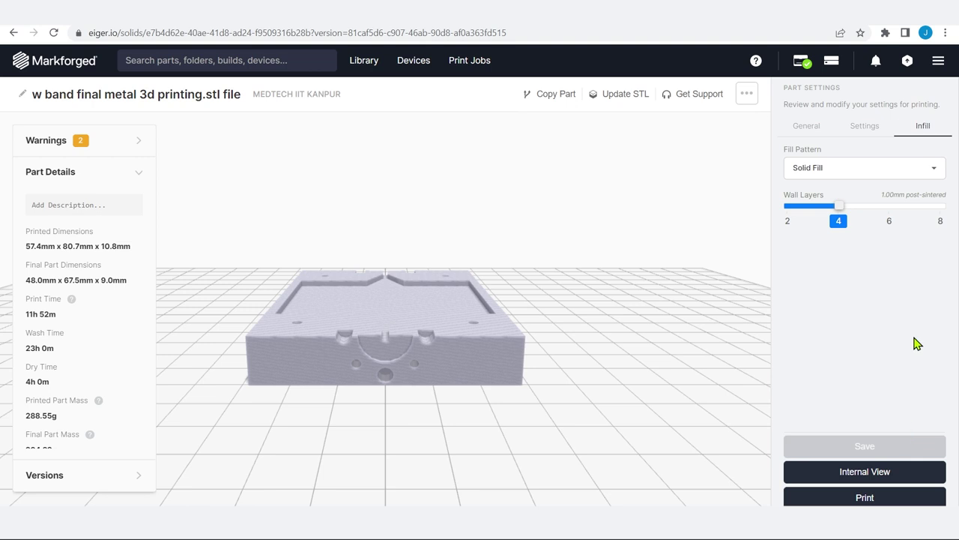
# Inspect the solid-fill part from above in the internal view, and return to the part view.
pyautogui.click(880, 479)
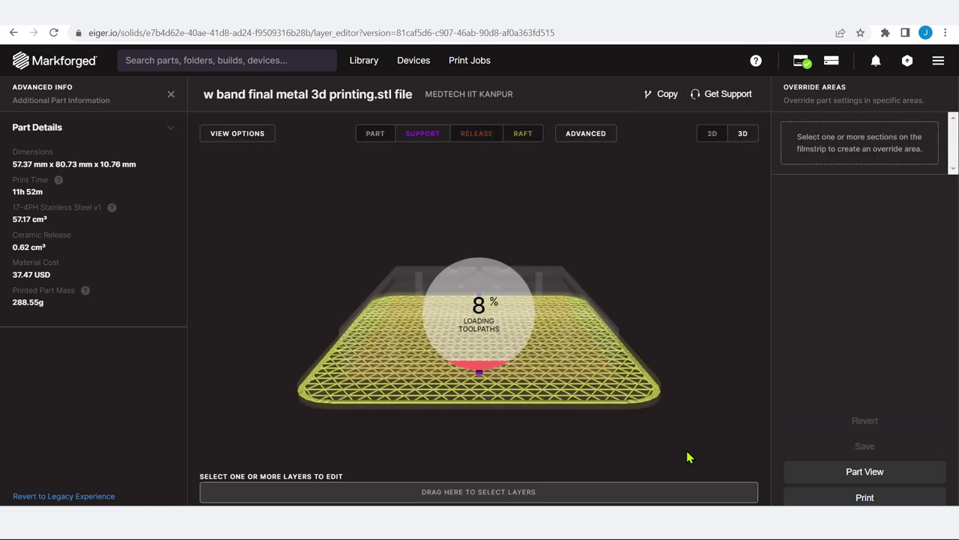
pyautogui.moveTo(445, 385); pyautogui.dragTo(422, 484)
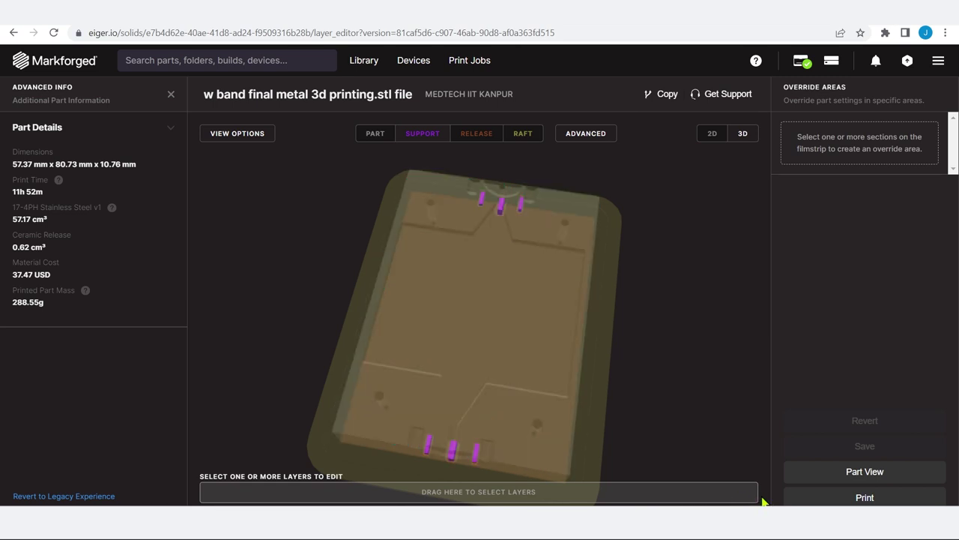
pyautogui.click(928, 480)
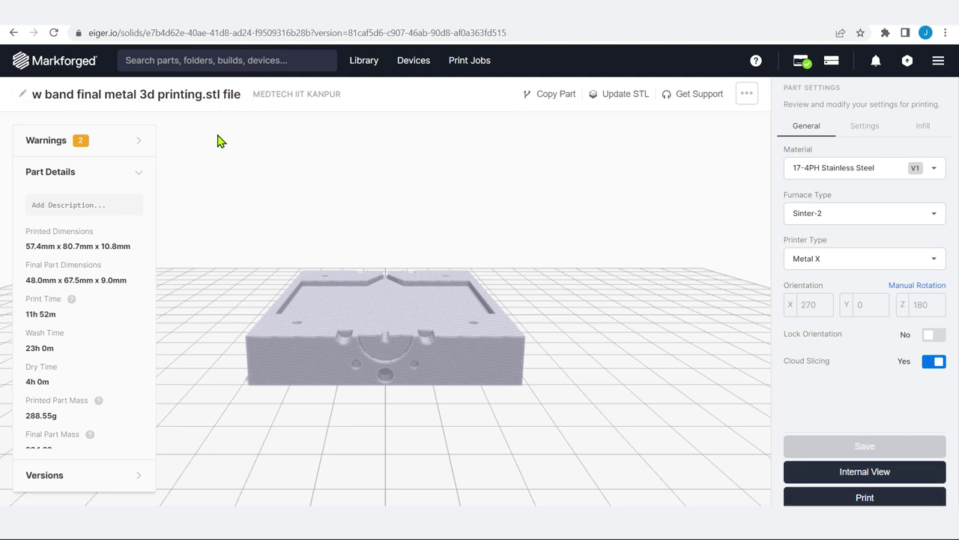
# Review the general, print and infill settings, set the fill pattern to Triangular Fill and save the part.
pyautogui.click(883, 137)
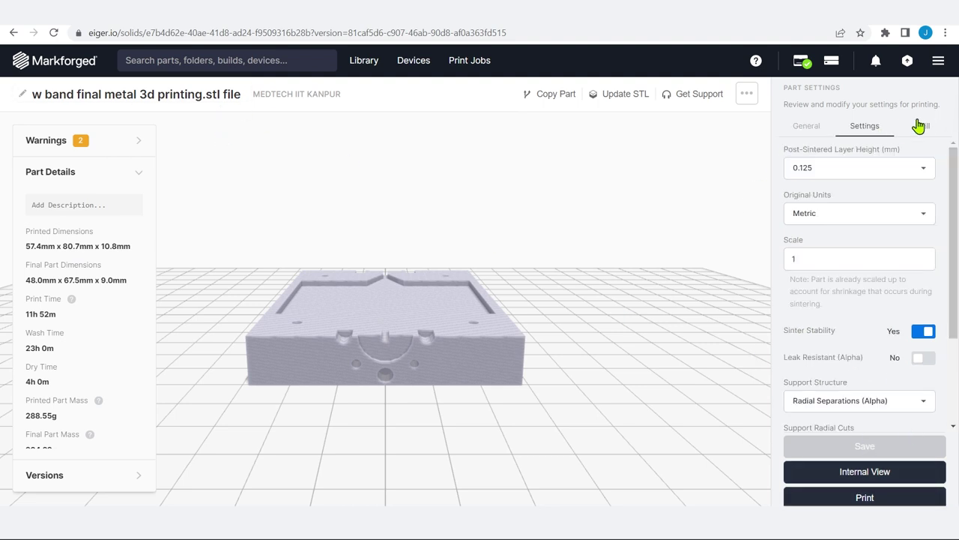
pyautogui.click(920, 135)
pyautogui.click(814, 131)
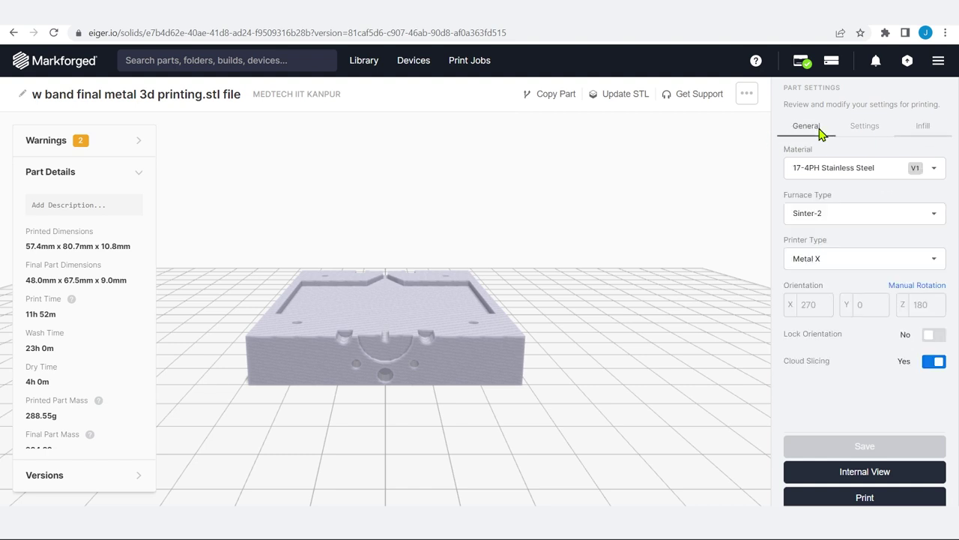
pyautogui.click(876, 131)
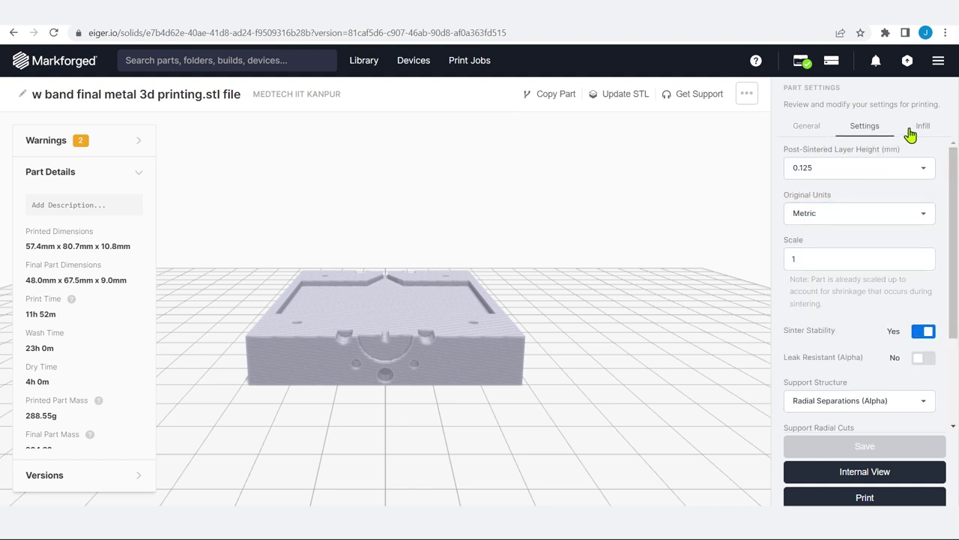
pyautogui.click(926, 131)
pyautogui.click(865, 172)
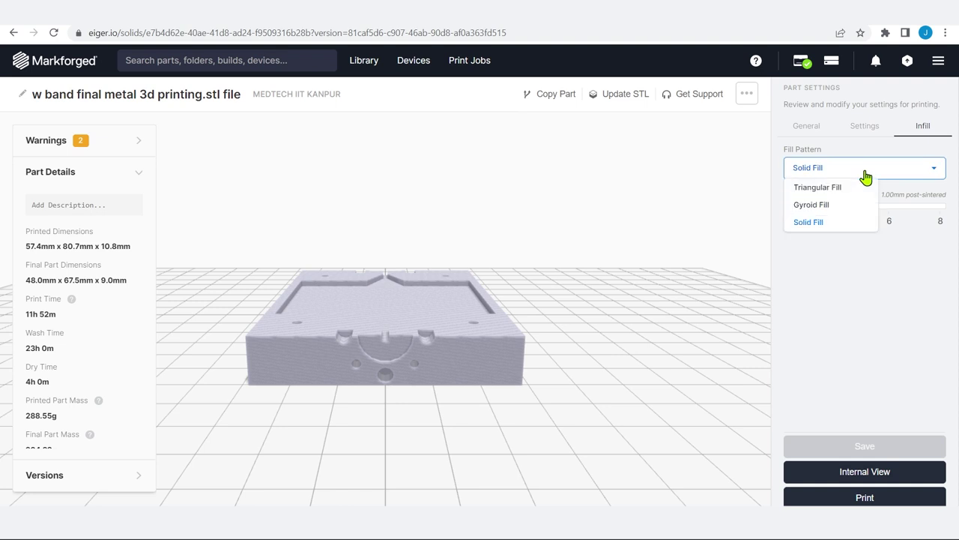
pyautogui.click(832, 188)
pyautogui.click(872, 451)
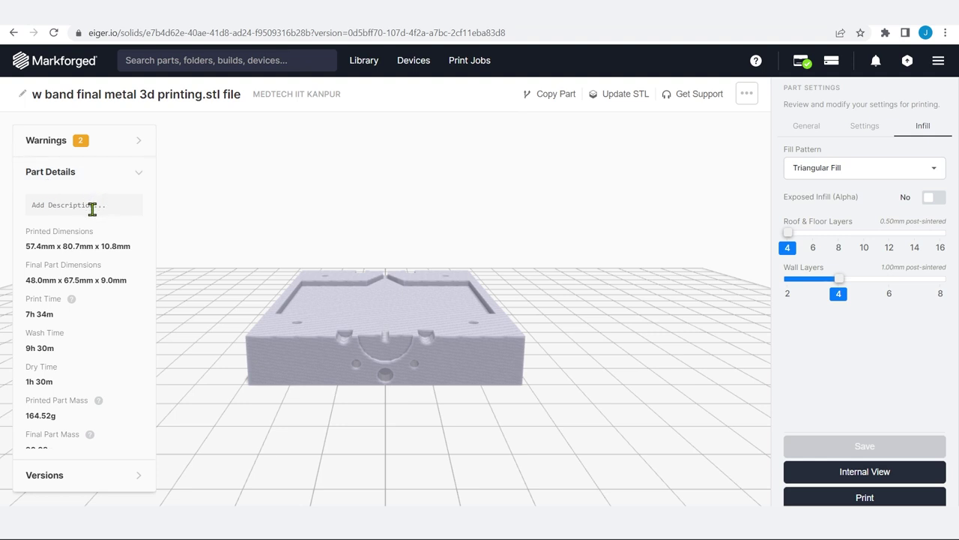
# Review the part's details, its STL update dialog and its additional options without changing the part.
pyautogui.scroll(-3, 30, 360)
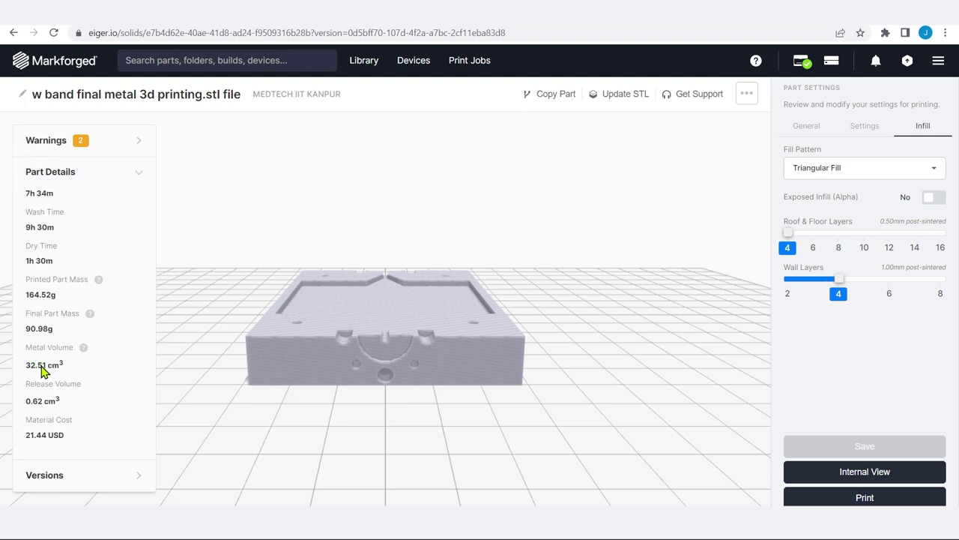
pyautogui.scroll(3, 41, 371)
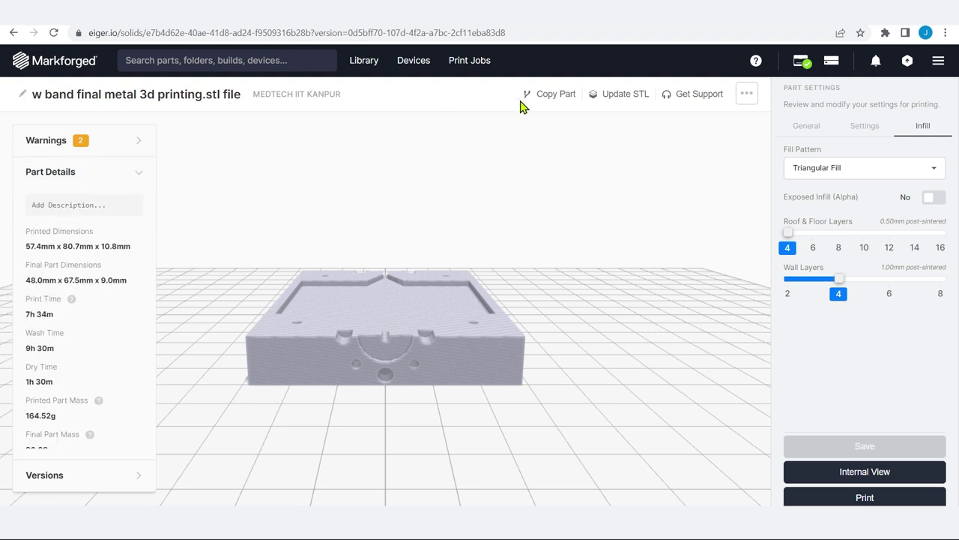
pyautogui.click(609, 105)
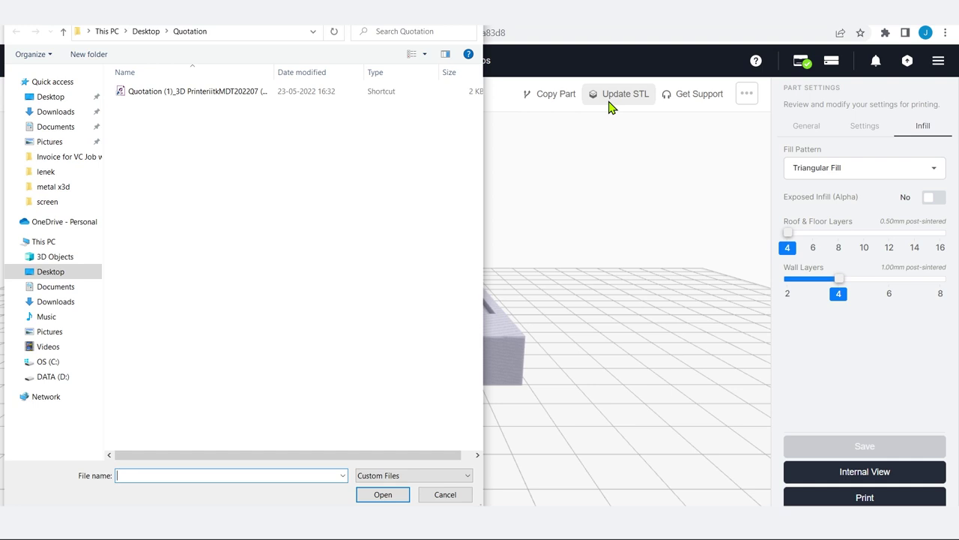
pyautogui.click(475, 27)
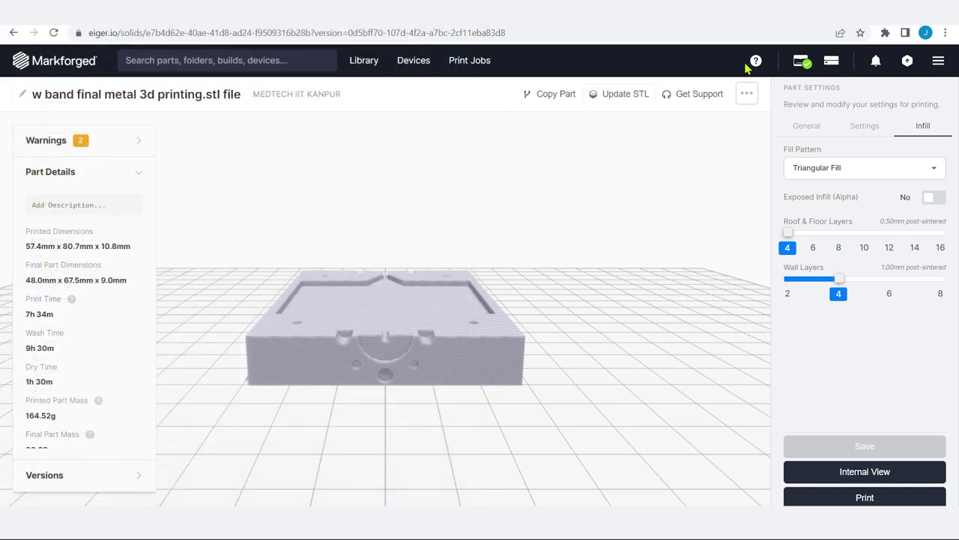
pyautogui.click(748, 95)
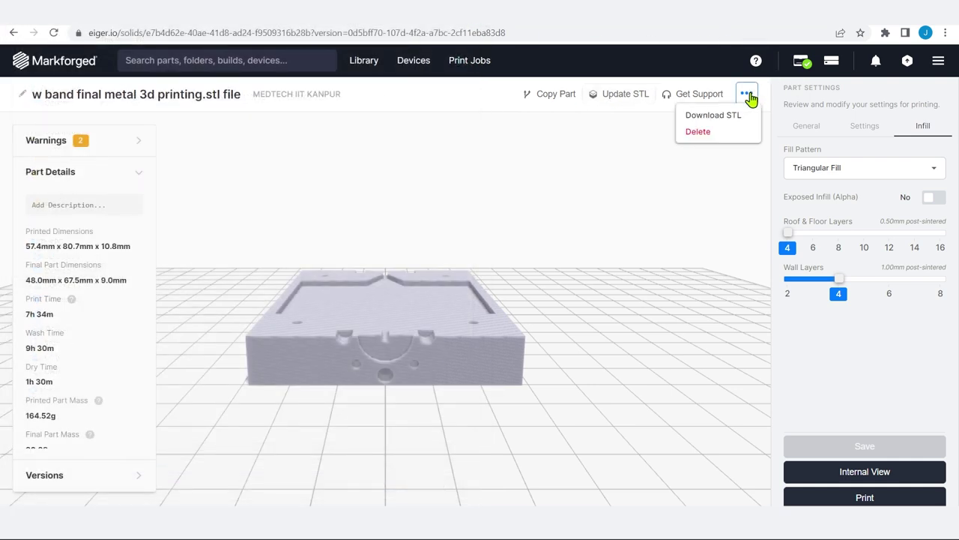
pyautogui.click(748, 95)
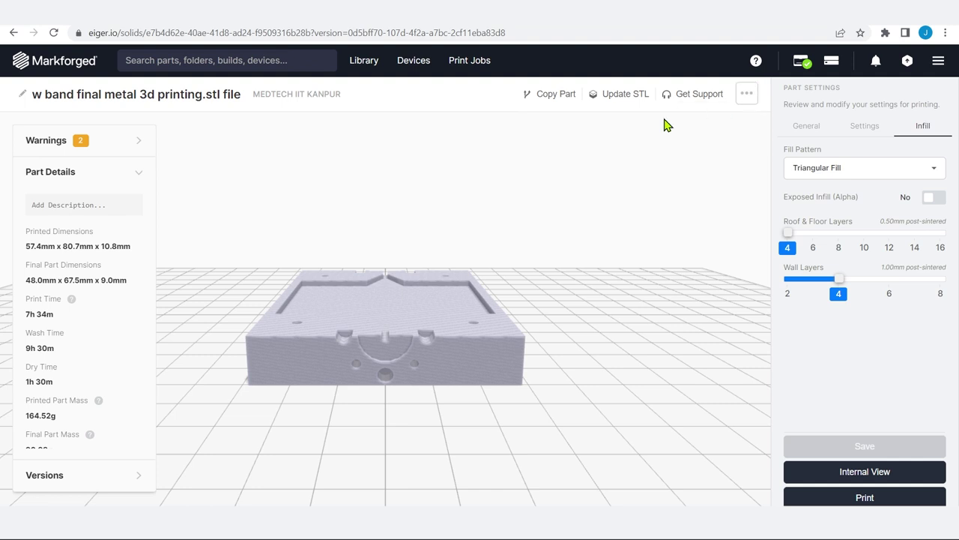
# Return to the library, browse the stored parts and open the Staircase part.
pyautogui.click(364, 61)
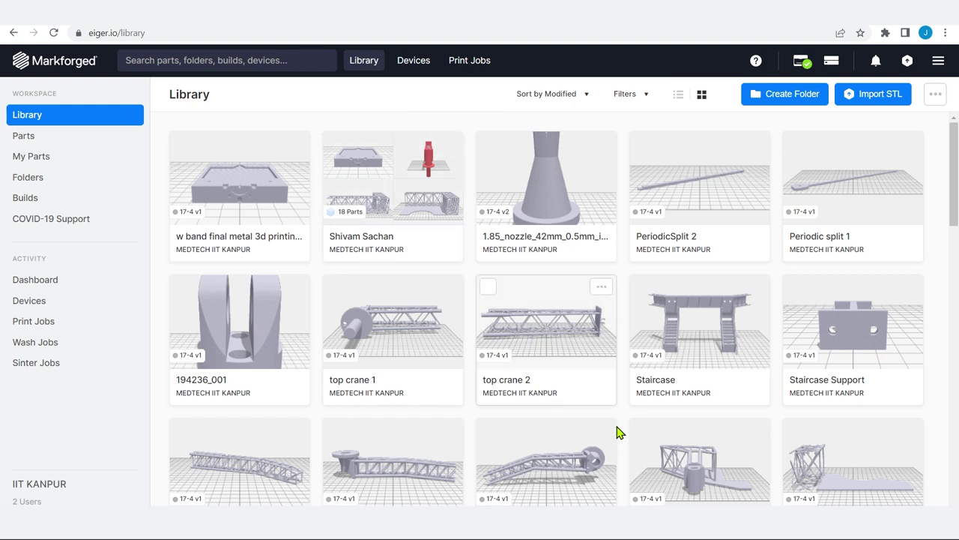
pyautogui.scroll(-2, 615, 490)
pyautogui.scroll(-2, 615, 491)
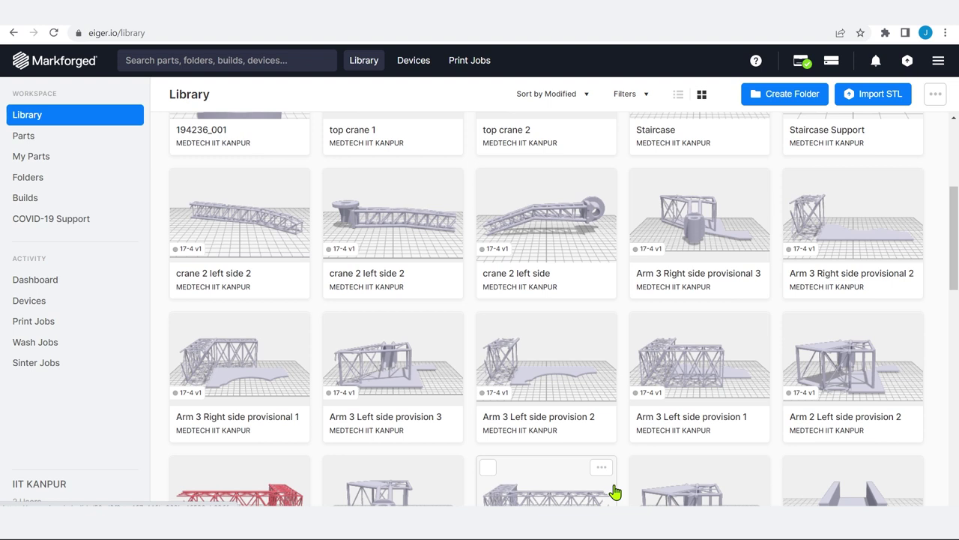
pyautogui.scroll(-3, 615, 491)
pyautogui.click(717, 210)
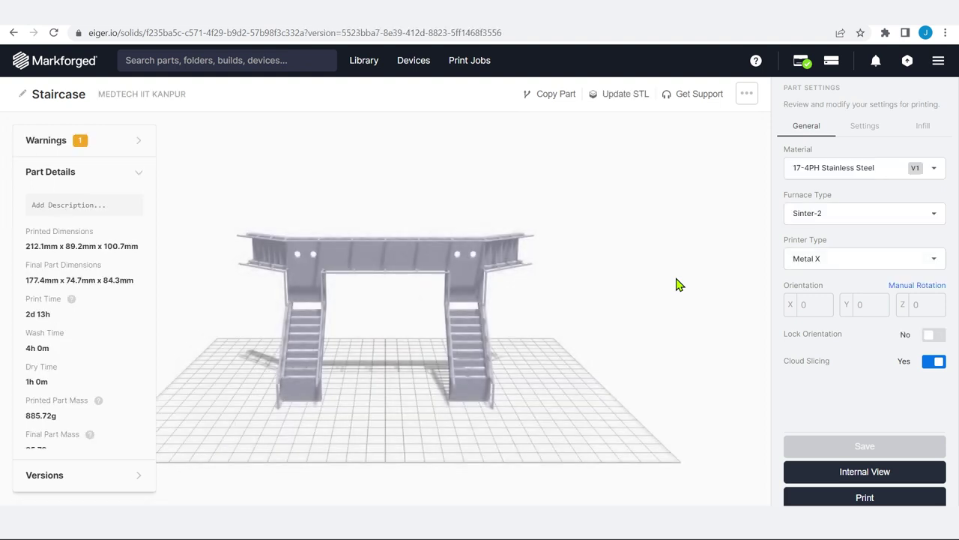
# Reorient the staircase to X 90, Y 0, Z 180 by picking its platform face, and inspect it from several sides.
pyautogui.moveTo(419, 407); pyautogui.dragTo(431, 480)
pyautogui.click(467, 263)
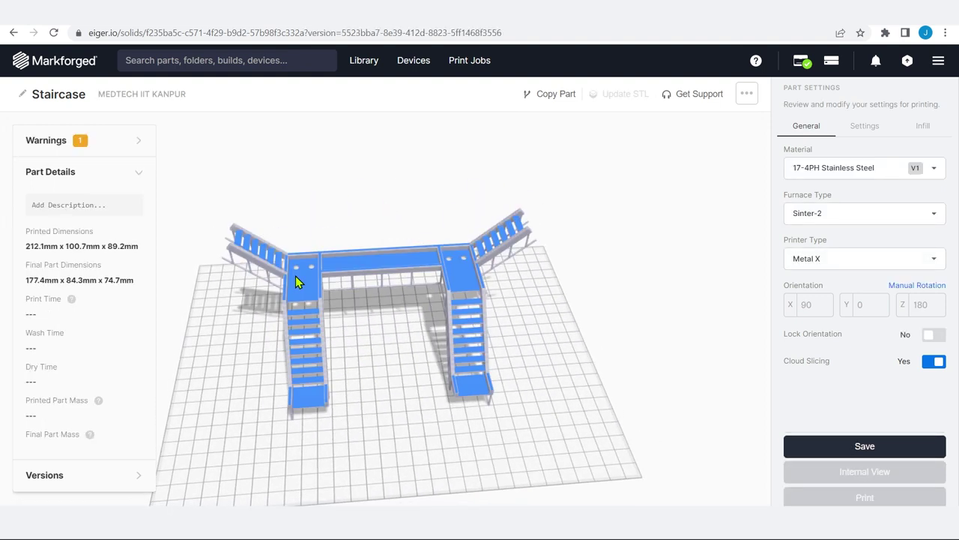
pyautogui.moveTo(387, 435); pyautogui.dragTo(137, 304)
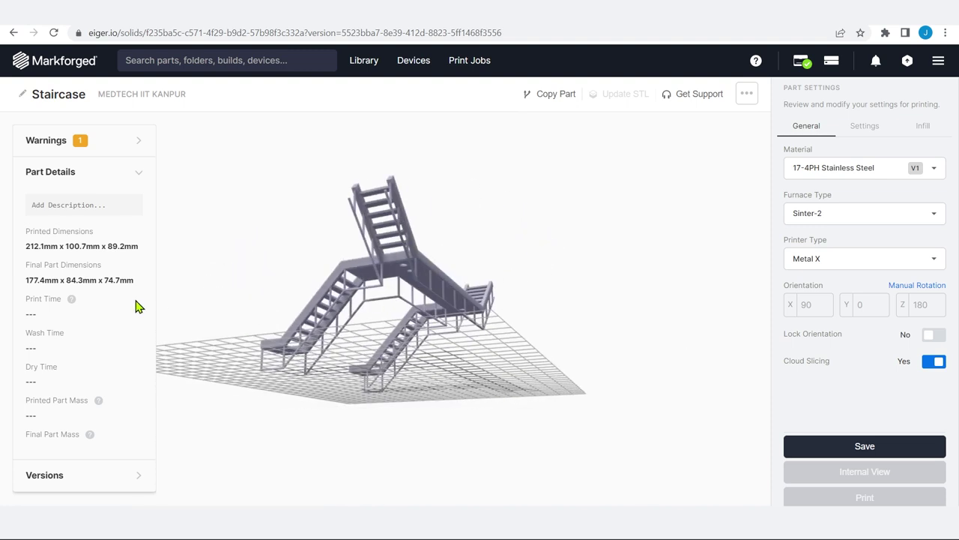
pyautogui.moveTo(386, 293); pyautogui.dragTo(672, 328)
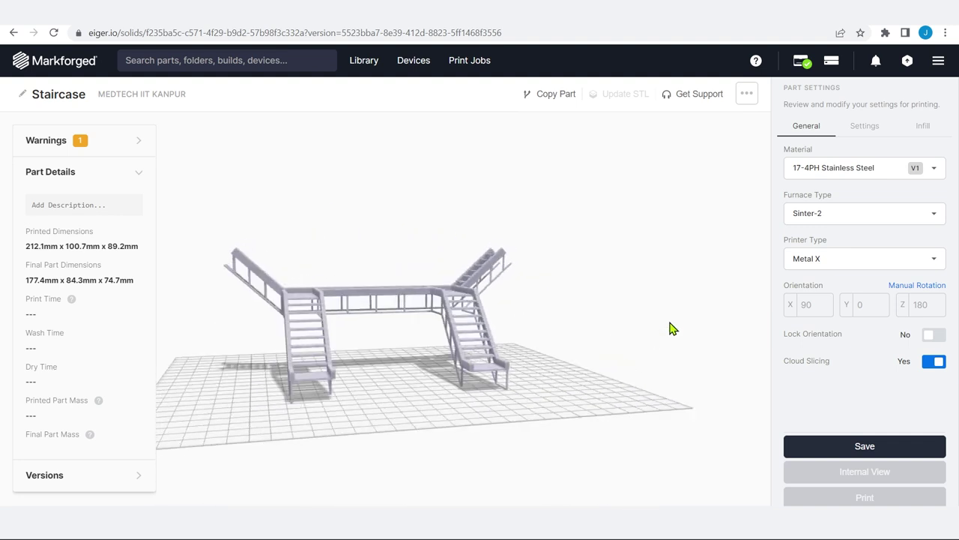
pyautogui.moveTo(285, 364); pyautogui.dragTo(338, 385)
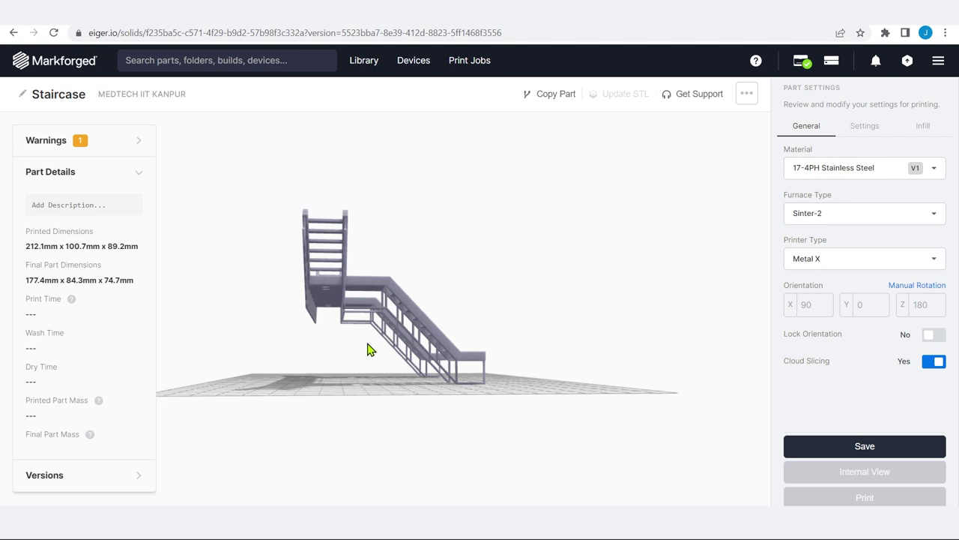
pyautogui.moveTo(387, 307); pyautogui.dragTo(392, 360)
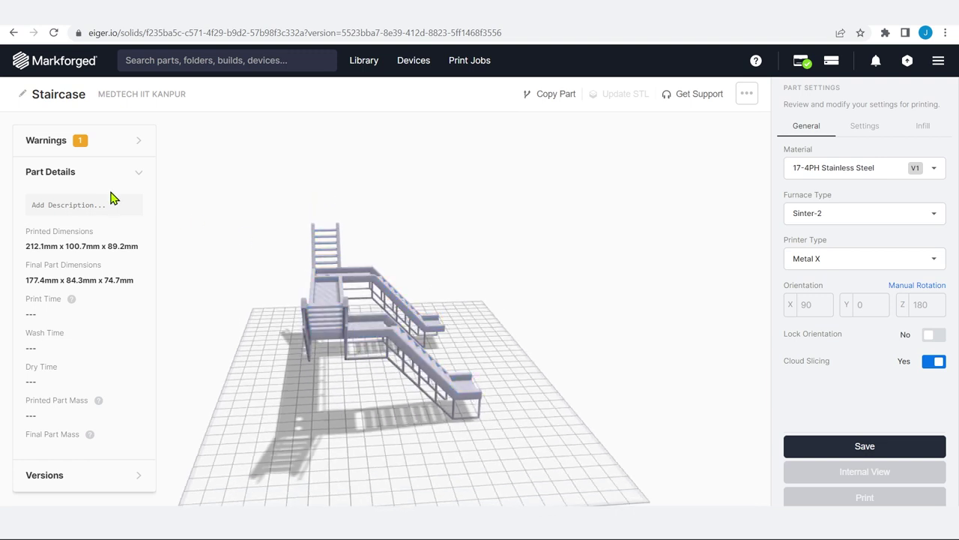
# Review the Staircase part's warnings and its list of part details.
pyautogui.click(83, 148)
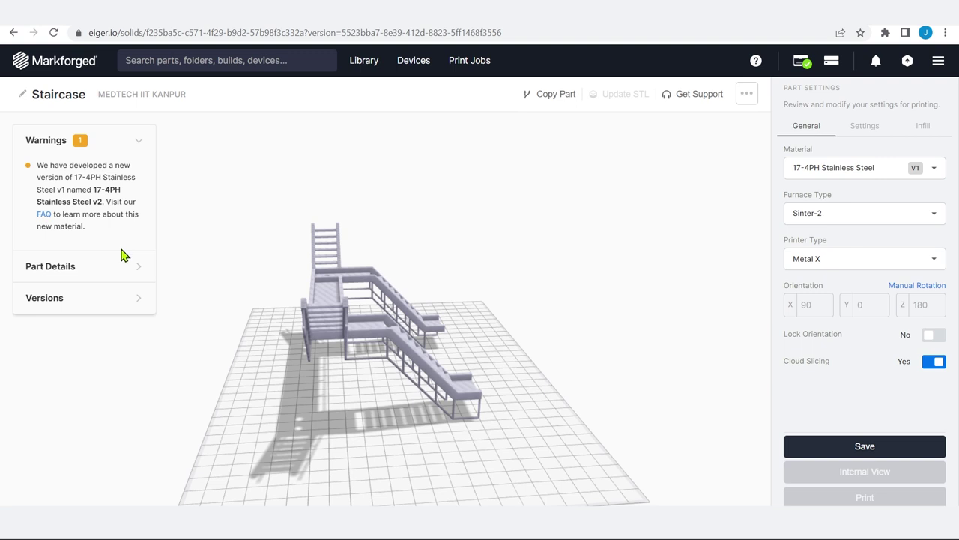
pyautogui.click(116, 142)
pyautogui.click(112, 174)
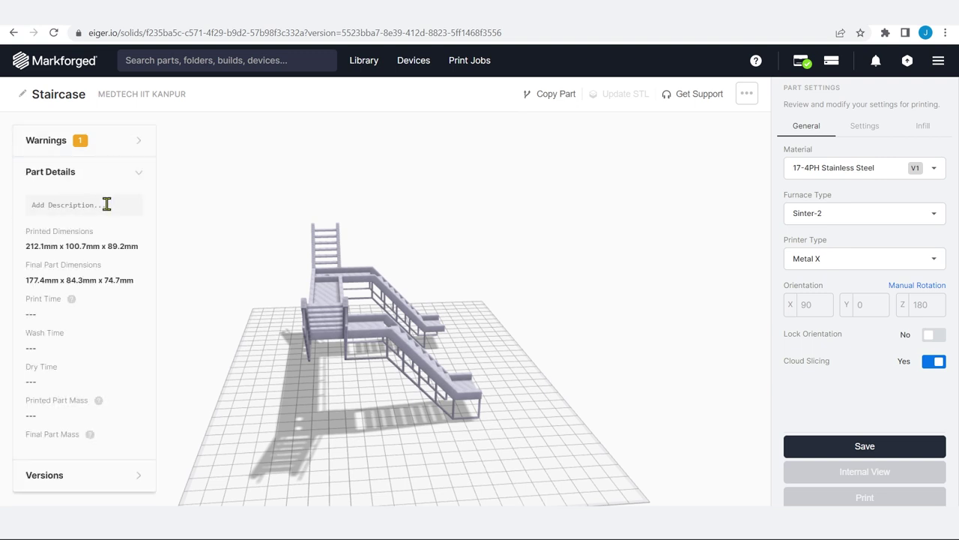
pyautogui.scroll(-3, 45, 326)
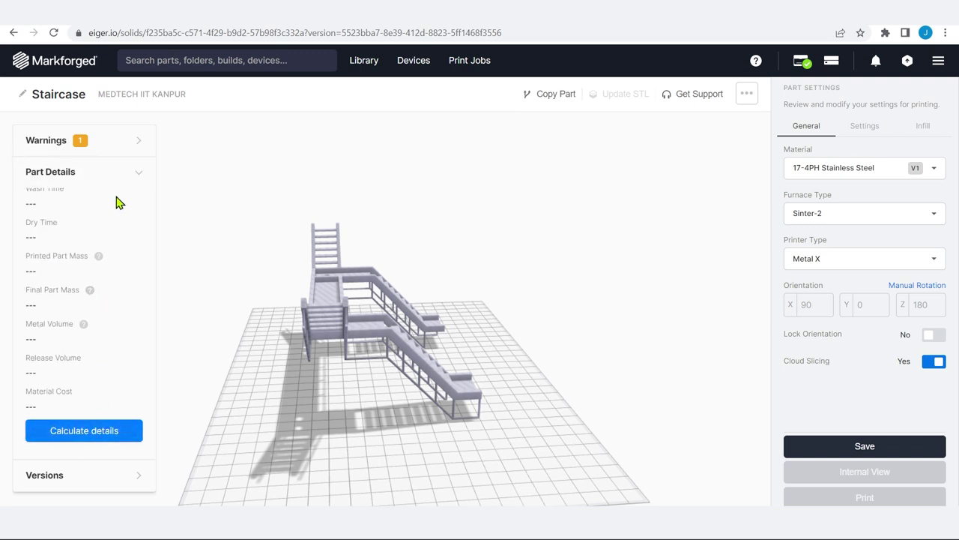
# Reorient the staircase to X 270, Y 0, Z 180, switch it to X 180, Y 90, Z 0 by picking faces, and read its errors.
pyautogui.click(405, 339)
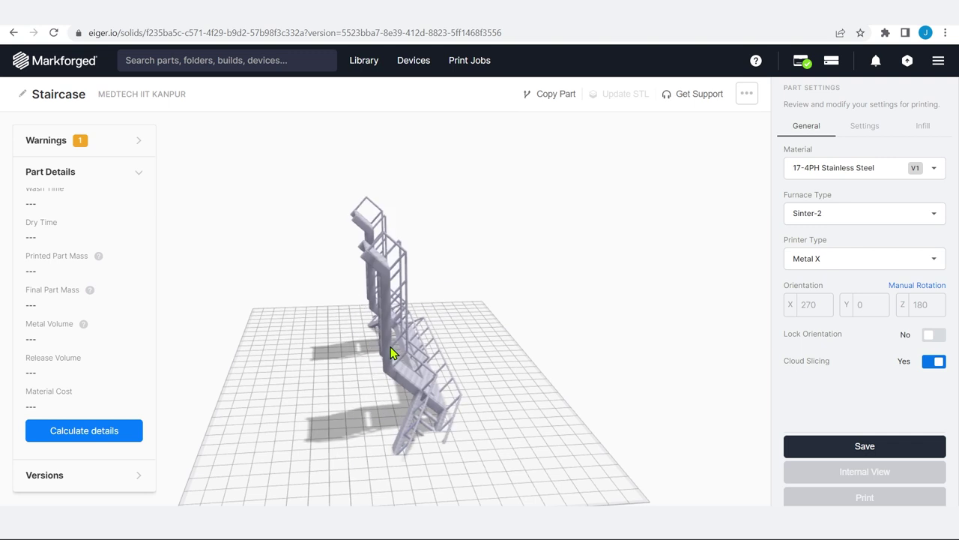
pyautogui.click(323, 313)
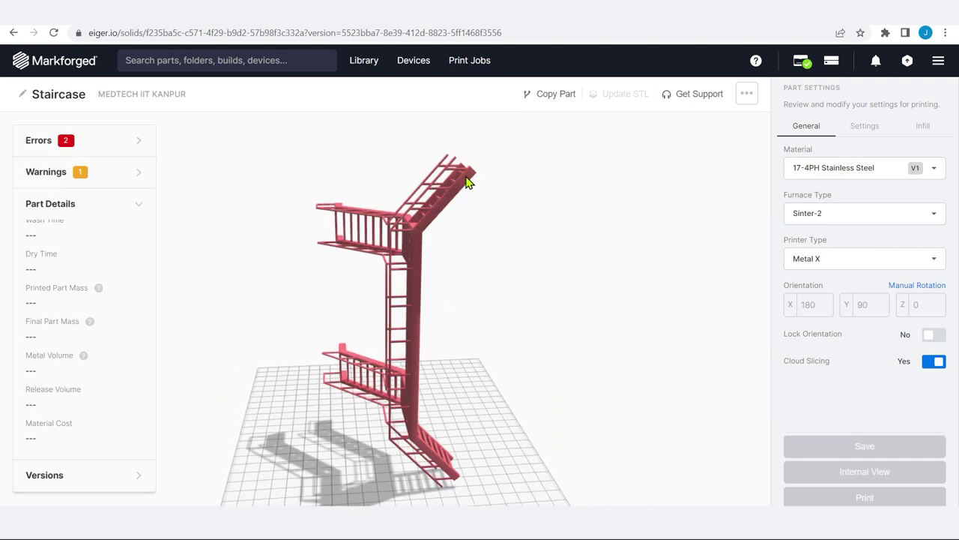
pyautogui.click(93, 146)
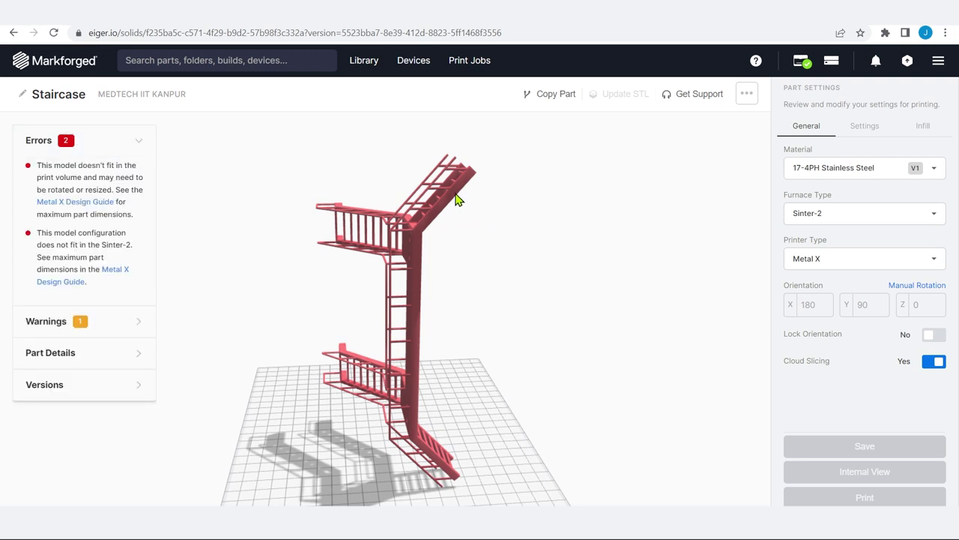
# Reorient the staircase to X 180, Y 322.54, Z 0 by picking another face, and inspect the part from a different angle.
pyautogui.moveTo(455, 193); pyautogui.dragTo(427, 216)
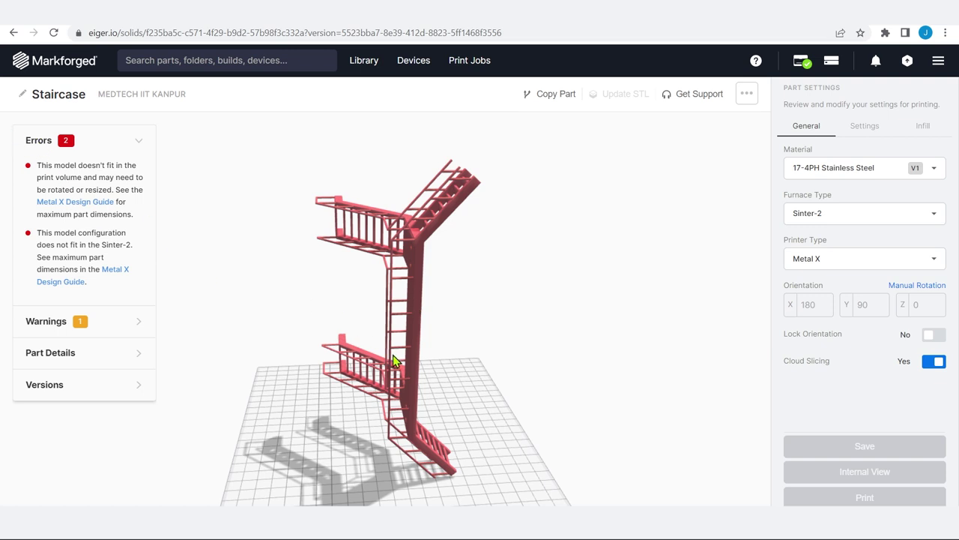
pyautogui.click(442, 366)
pyautogui.moveTo(445, 368); pyautogui.dragTo(355, 197)
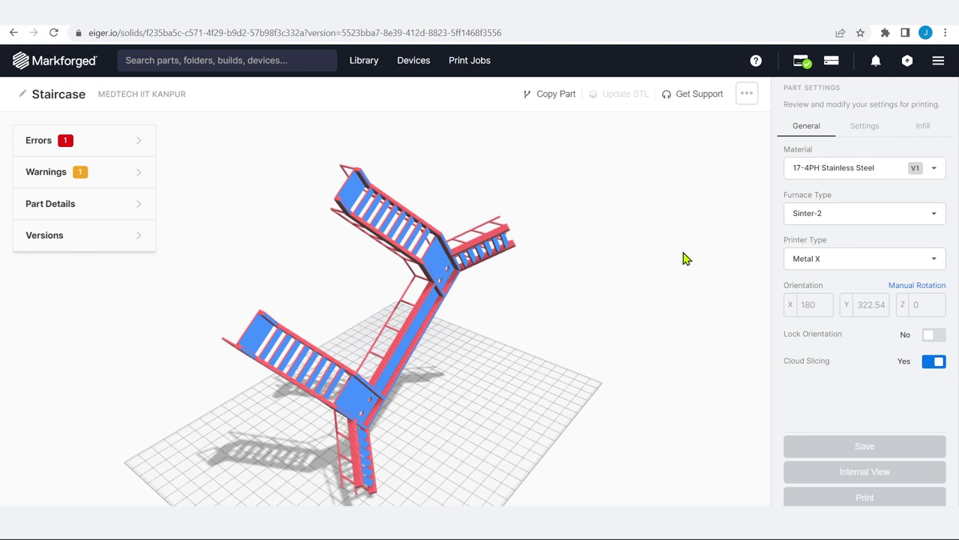
pyautogui.moveTo(514, 440); pyautogui.dragTo(519, 435)
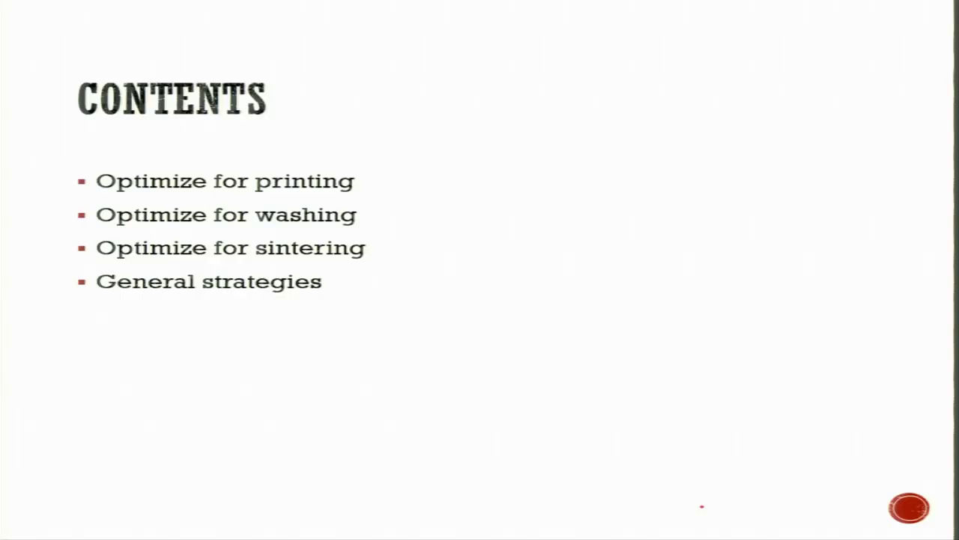
pyautogui.moveTo(75, 178); pyautogui.dragTo(114, 161)
pyautogui.moveTo(78, 212); pyautogui.dragTo(109, 193)
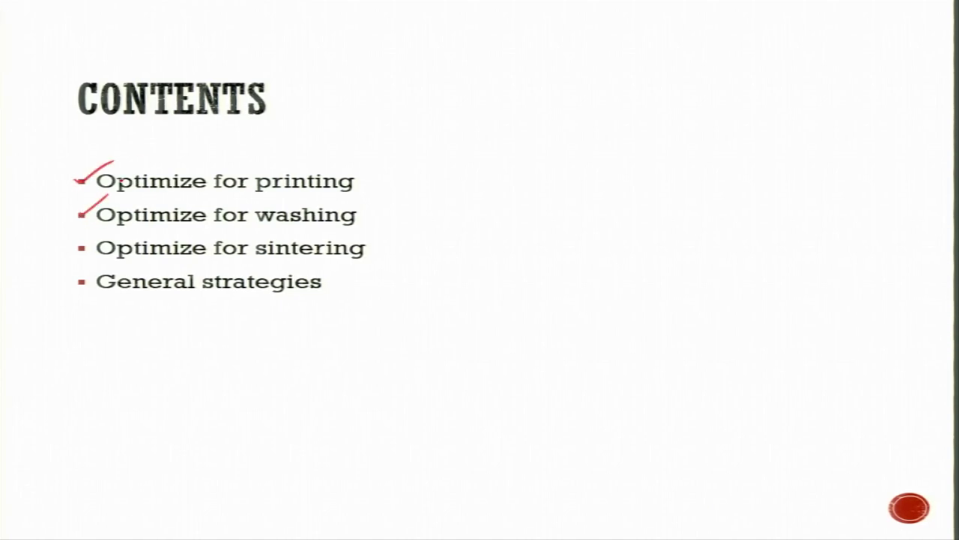